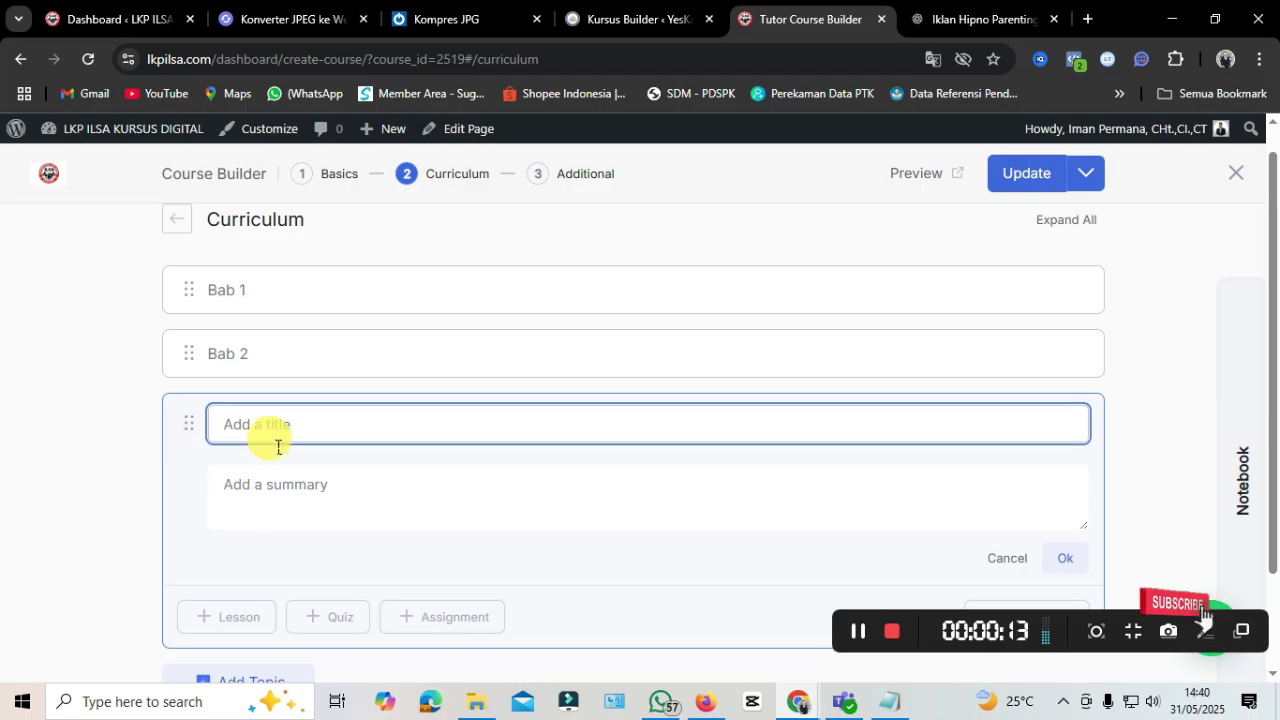
# Step: Title the new curriculum topic "Quis Tugas" and save it with no summary
pyautogui.write('Q')
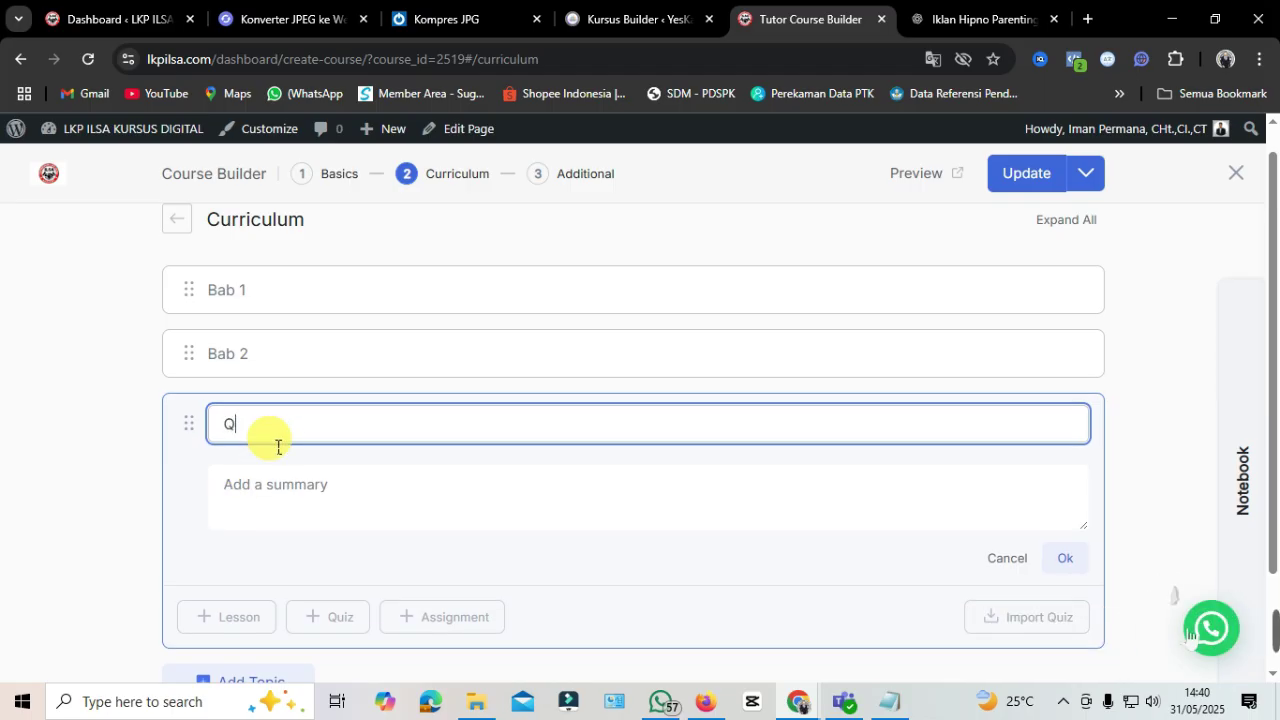
pyautogui.write('uis ')
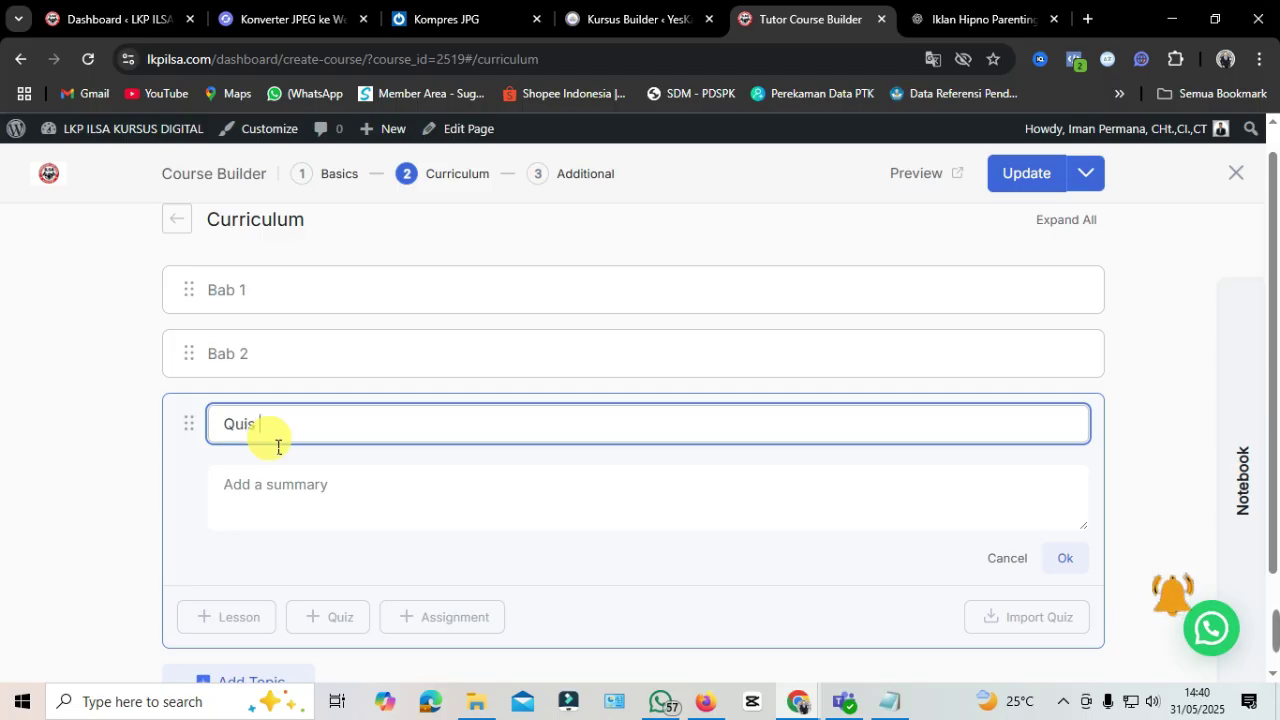
pyautogui.write('Tugas')
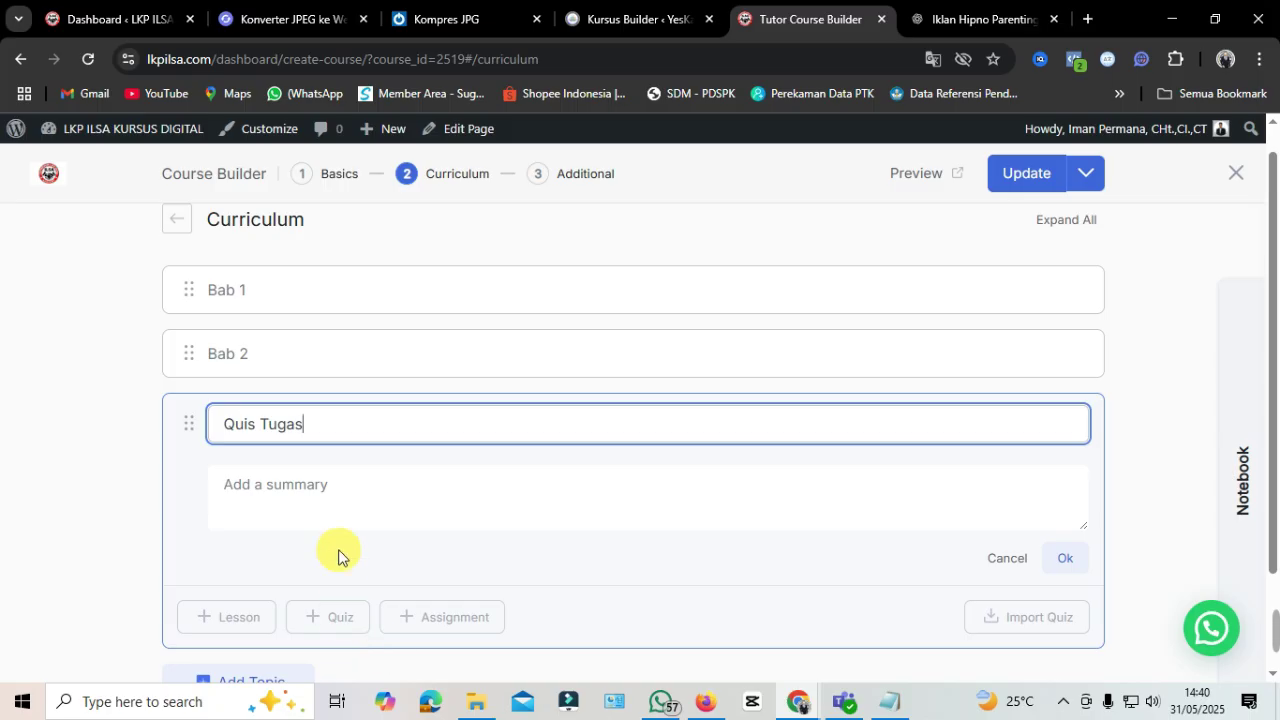
pyautogui.click(1083, 562)
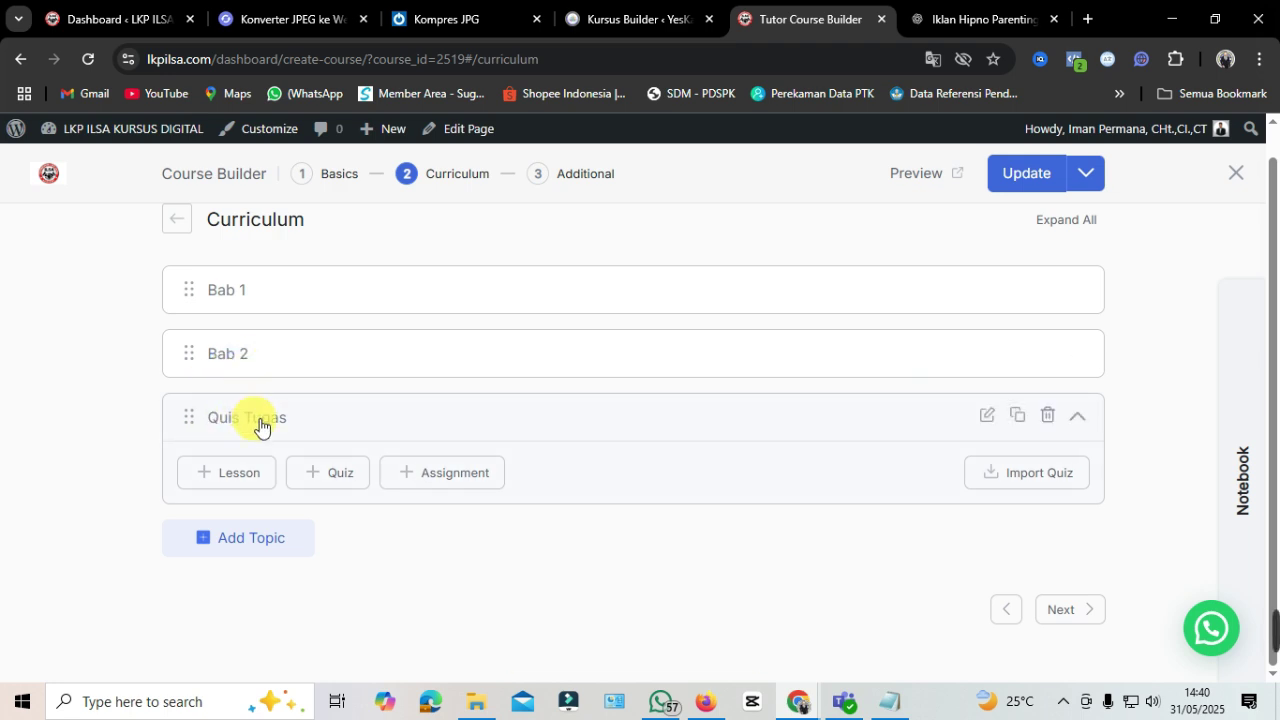
# Step: Start a new quiz in the Quis Tugas topic and enter "Quis" as its title
pyautogui.click(323, 476)
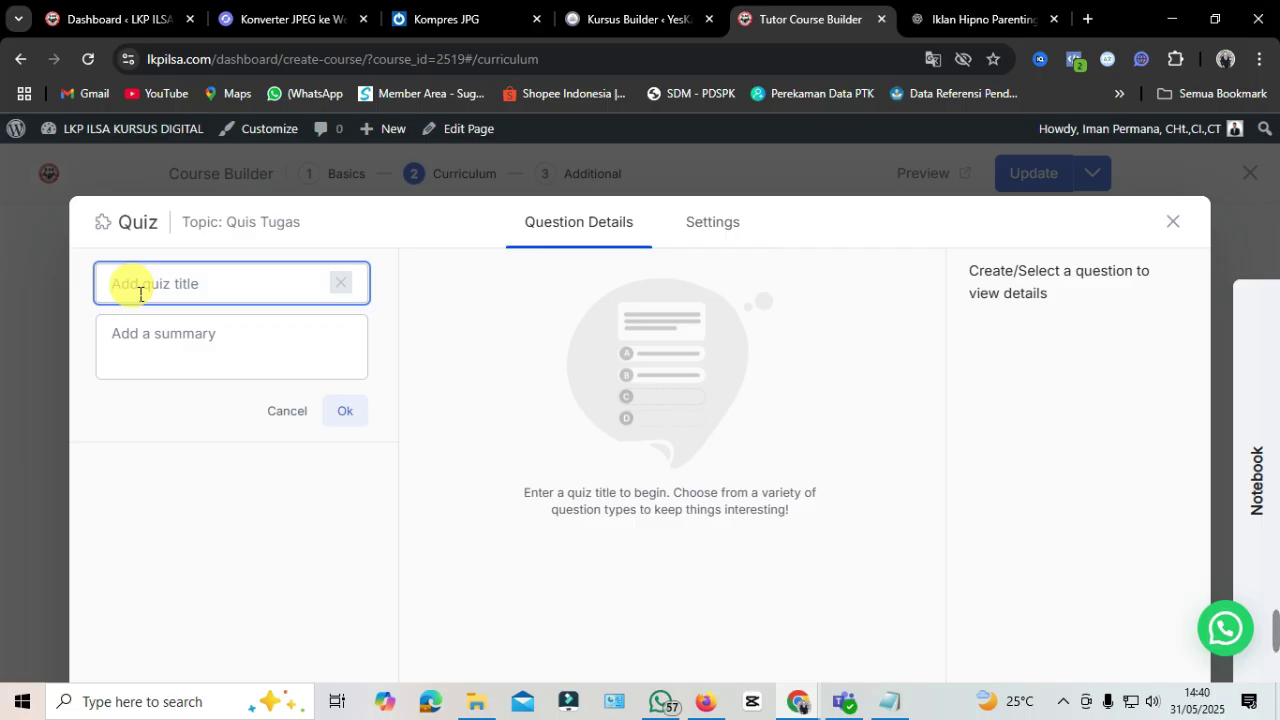
pyautogui.write('I')
pyautogui.press('BackSpace')
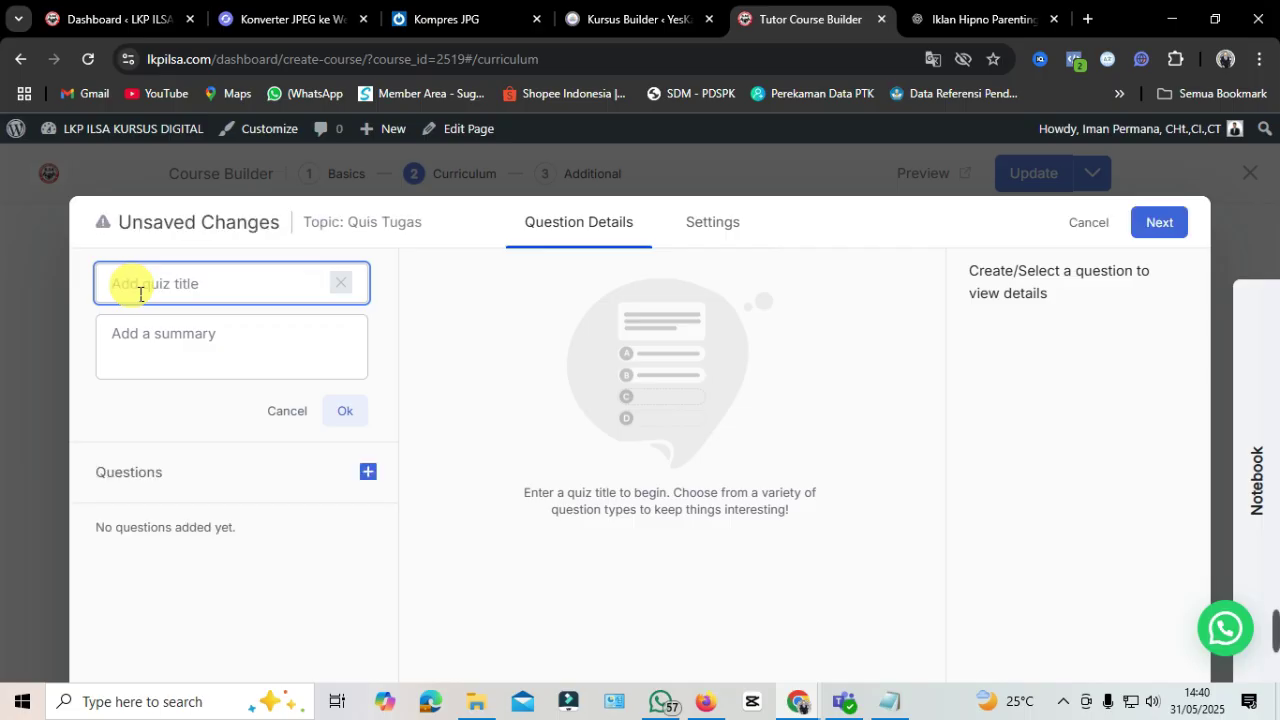
pyautogui.write('Quis')
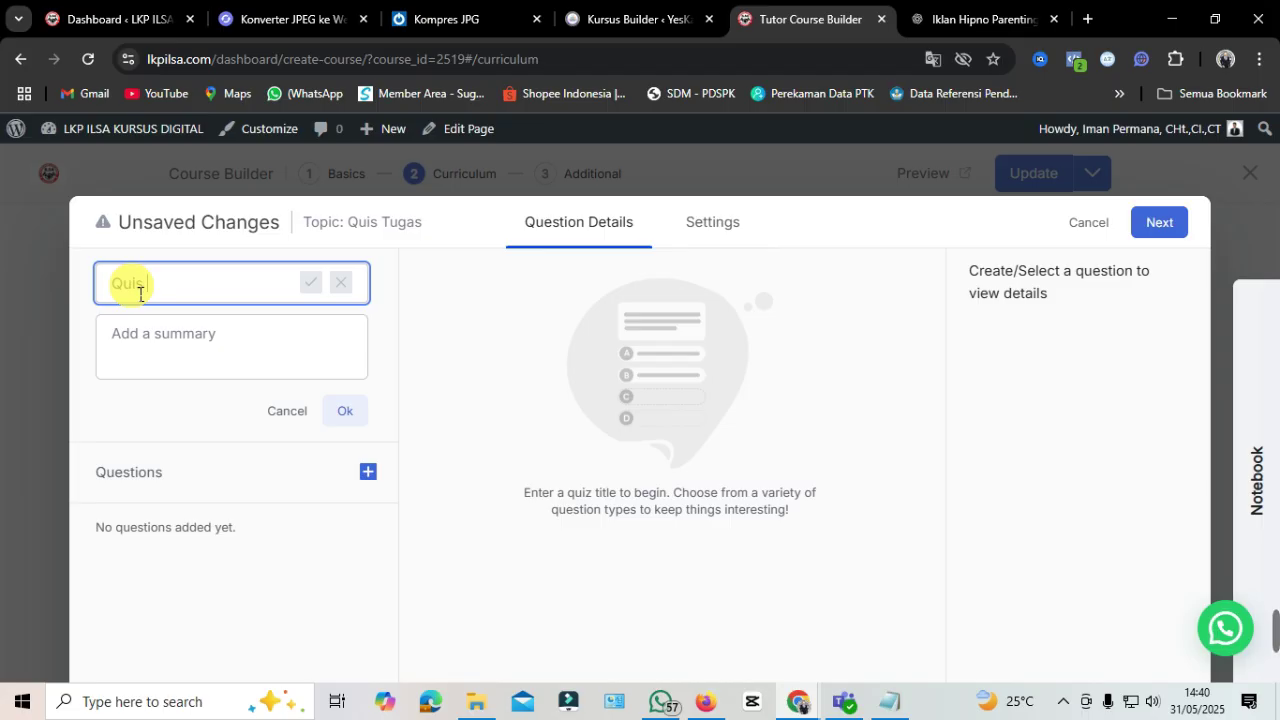
pyautogui.write(' Piliha')
pyautogui.press('BackSpace')
pyautogui.press('BackSpace')
pyautogui.press('BackSpace')
pyautogui.press('BackSpace')
pyautogui.press('BackSpace')
pyautogui.press('BackSpace')
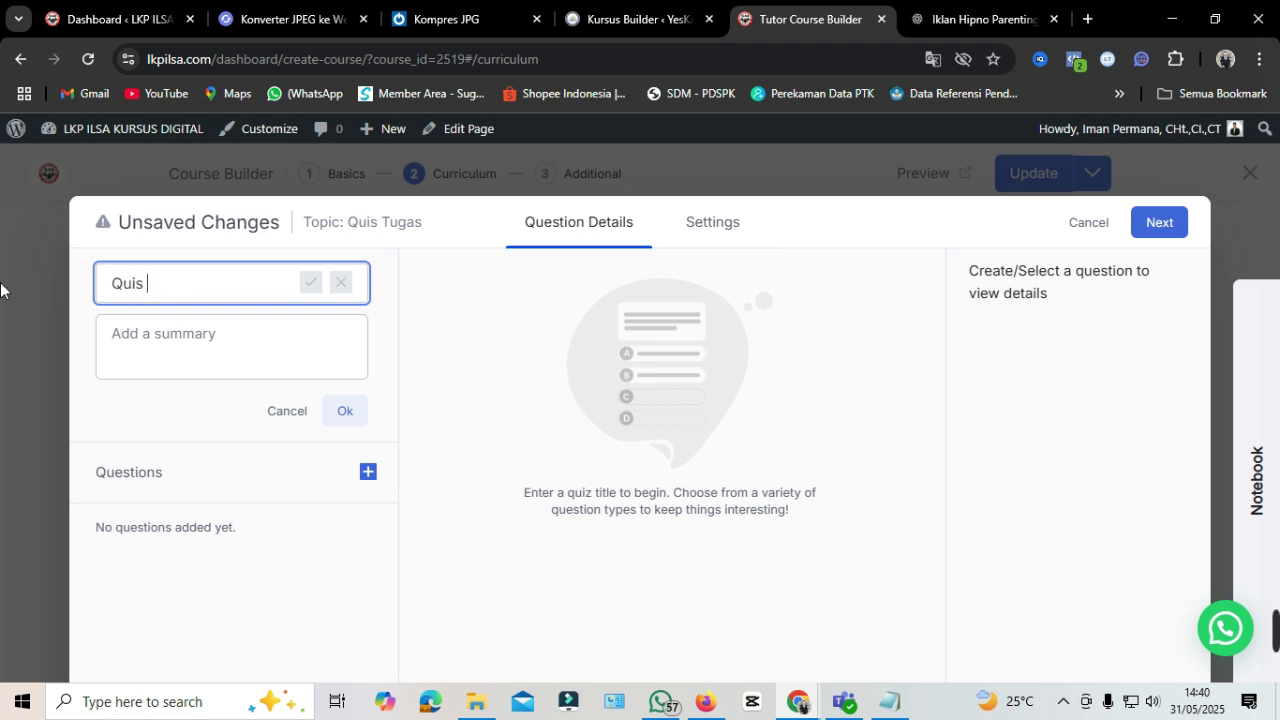
# Step: Confirm the quiz title on the question details page, leaving the summary blank
pyautogui.click(165, 349)
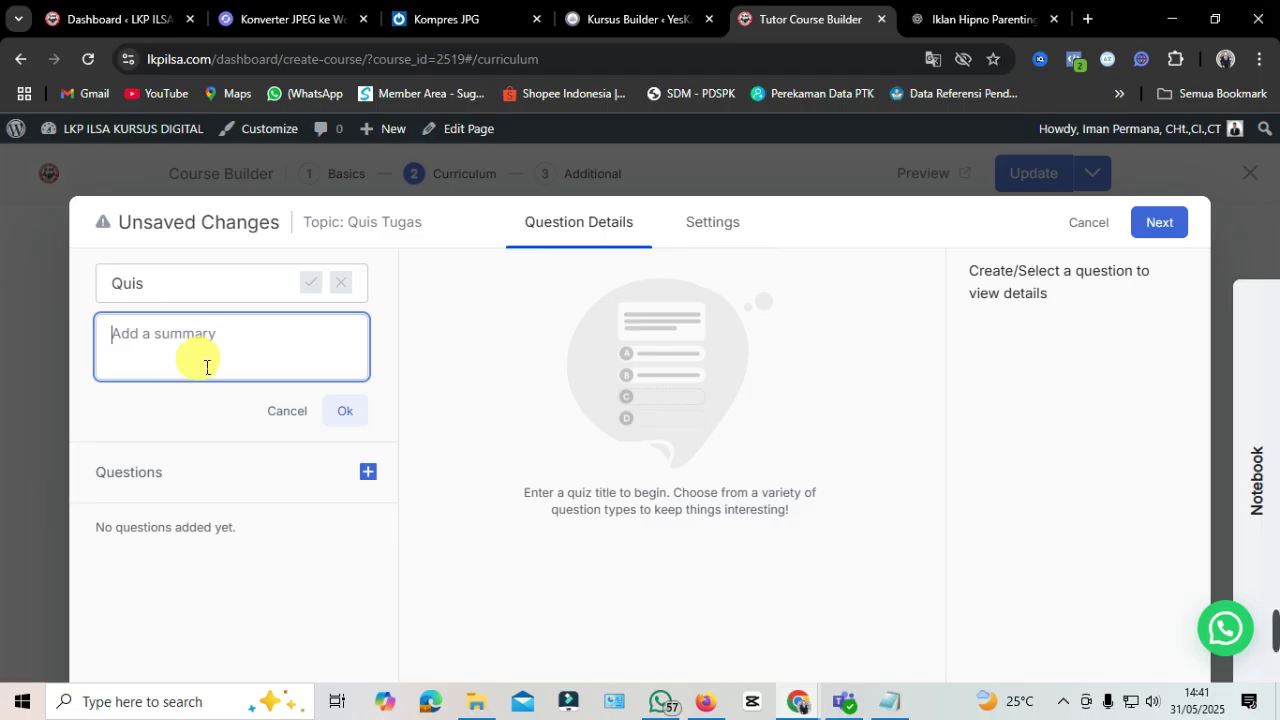
pyautogui.click(1158, 222)
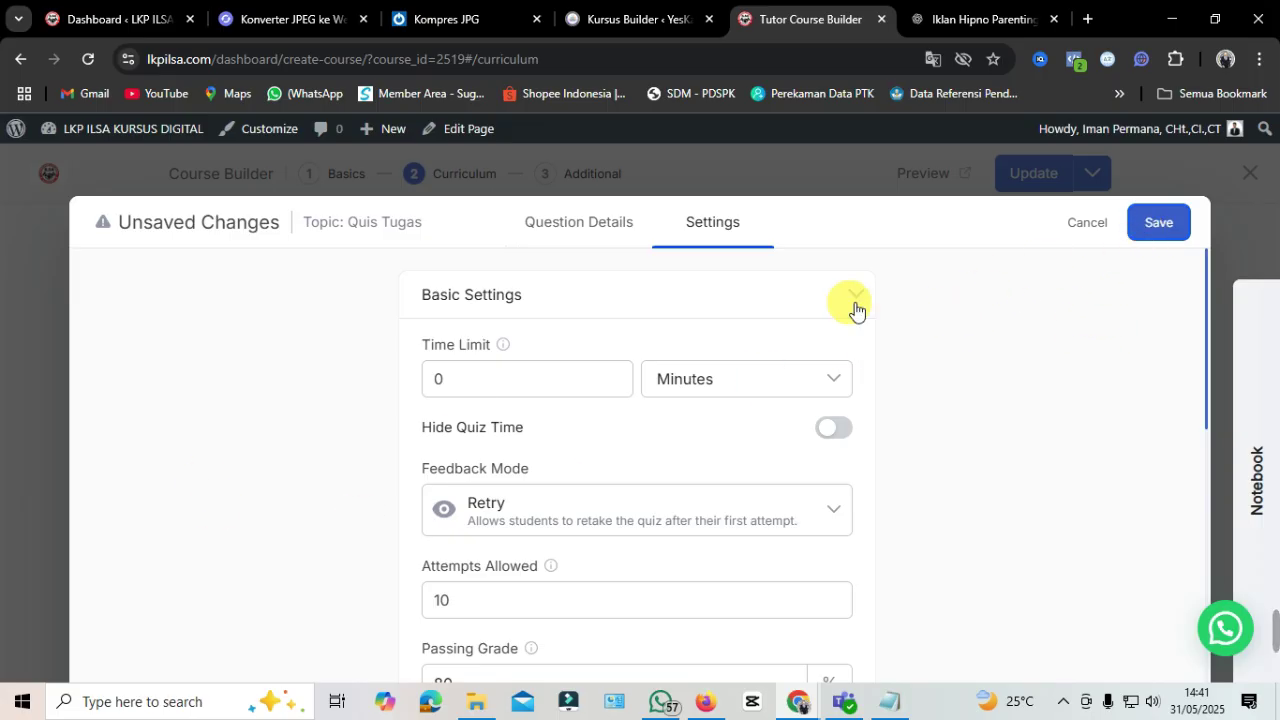
pyautogui.click(605, 228)
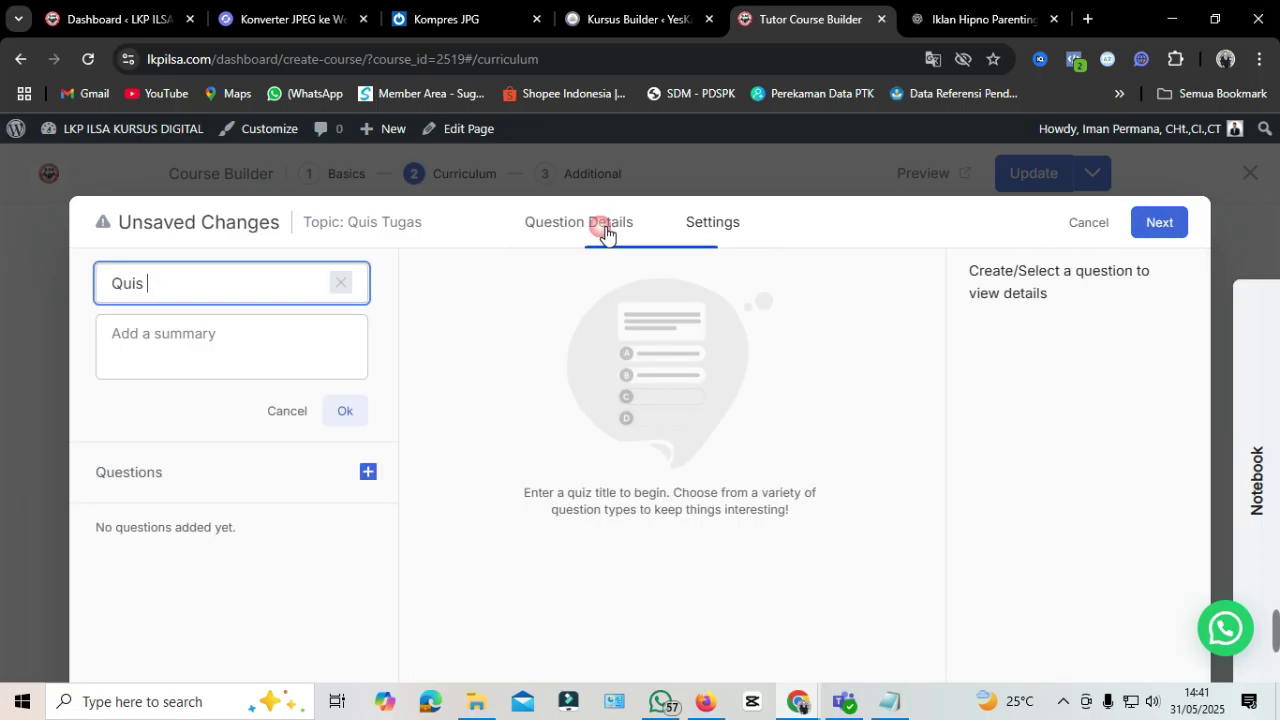
pyautogui.click(186, 340)
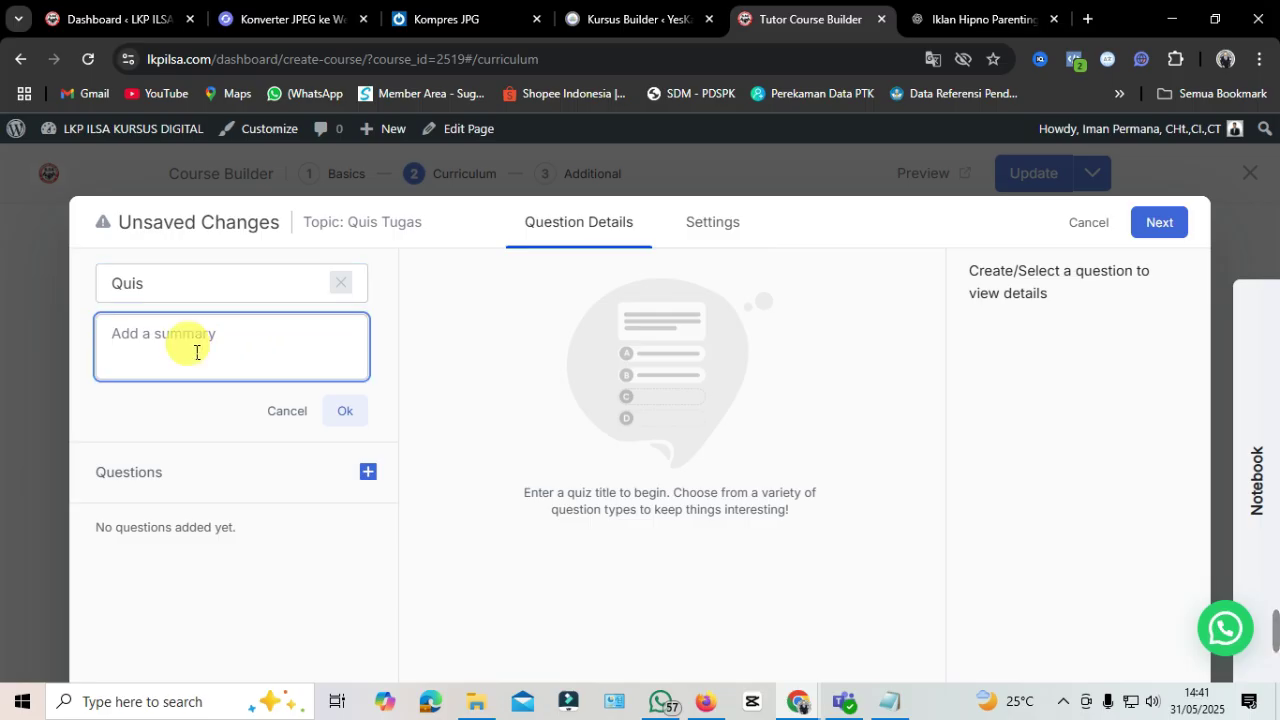
pyautogui.click(352, 412)
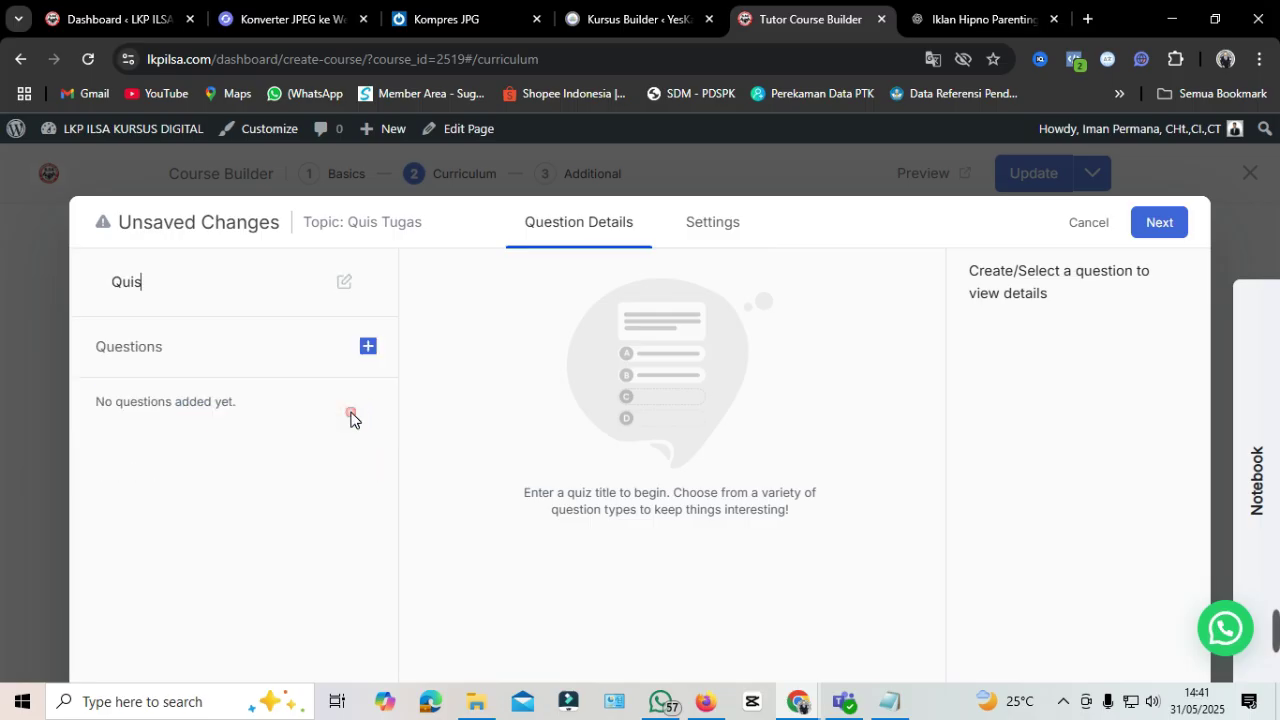
pyautogui.click(218, 300)
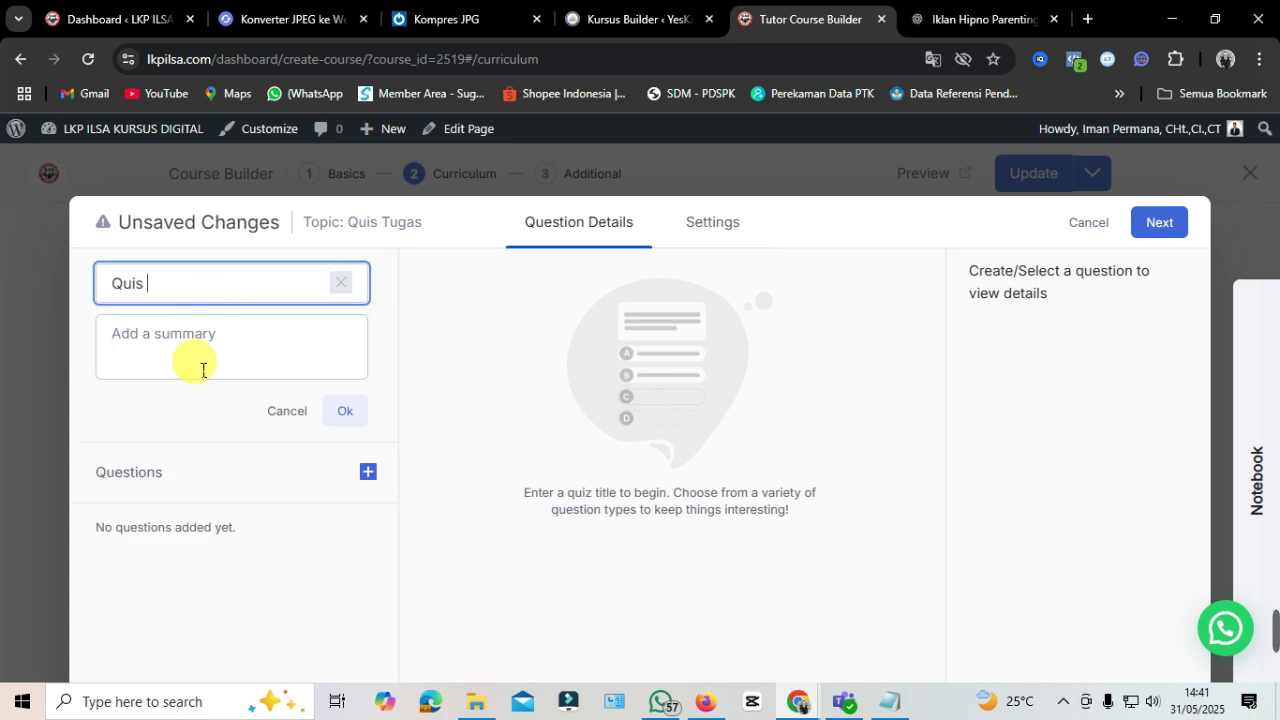
pyautogui.click(157, 340)
pyautogui.click(337, 410)
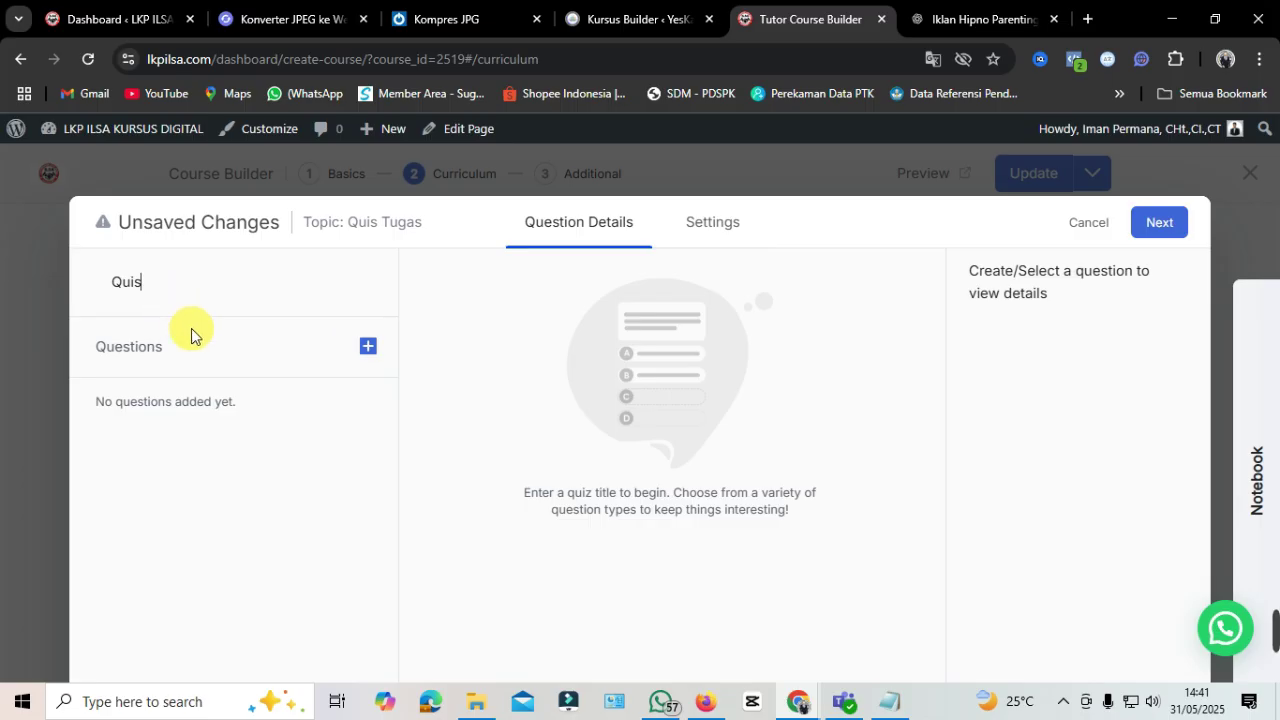
# Step: Translate the page into Indonesian and add a multiple-choice (Pilihan Ganda) question to the quiz
pyautogui.click(368, 350)
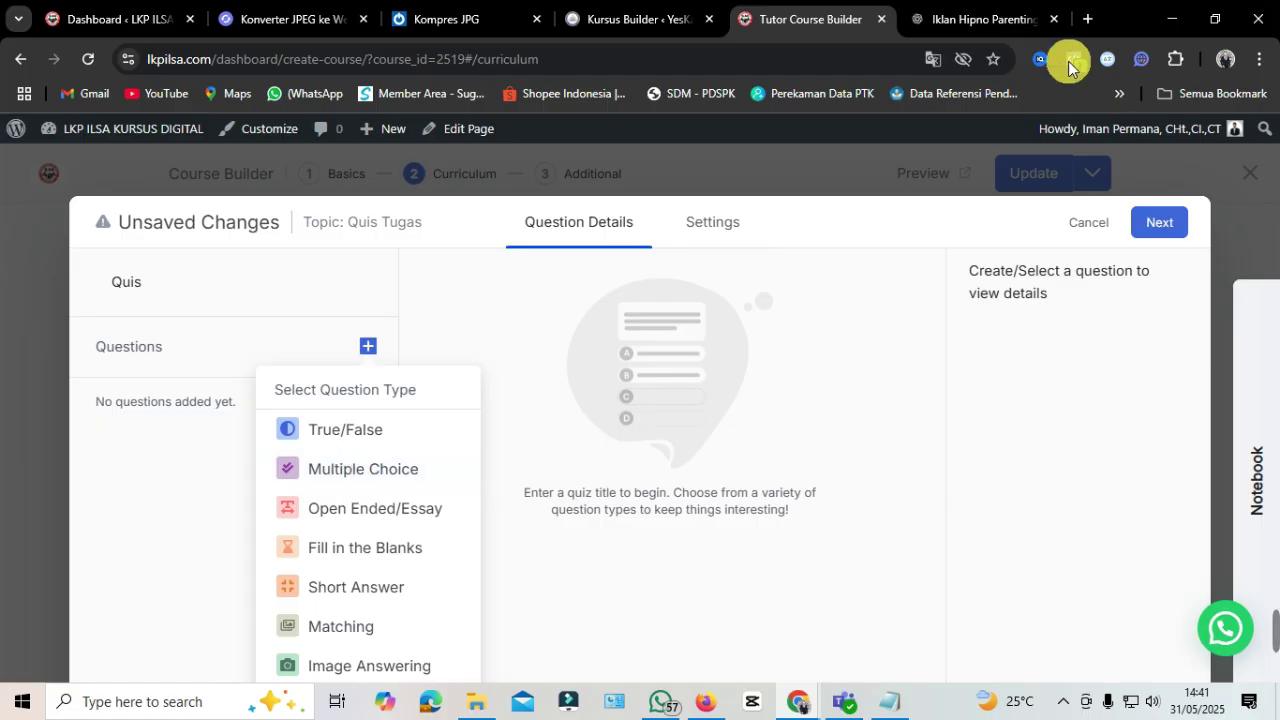
pyautogui.click(934, 60)
pyautogui.click(857, 100)
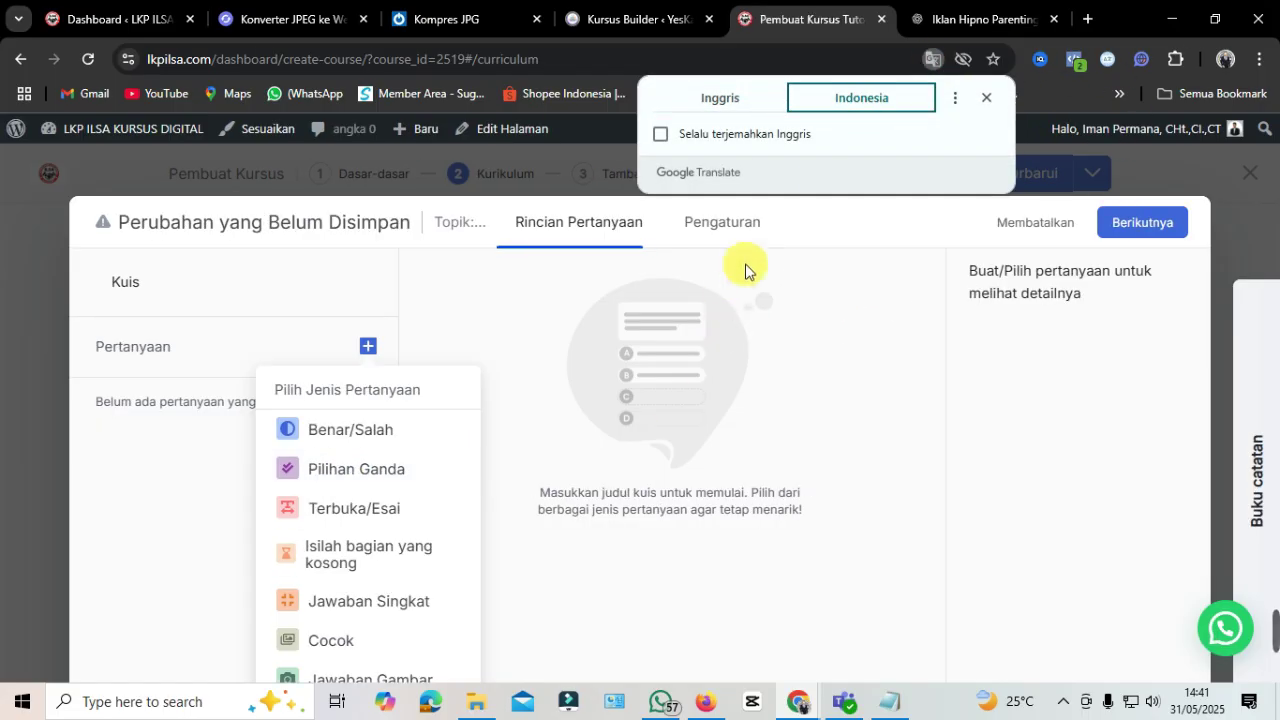
pyautogui.click(634, 62)
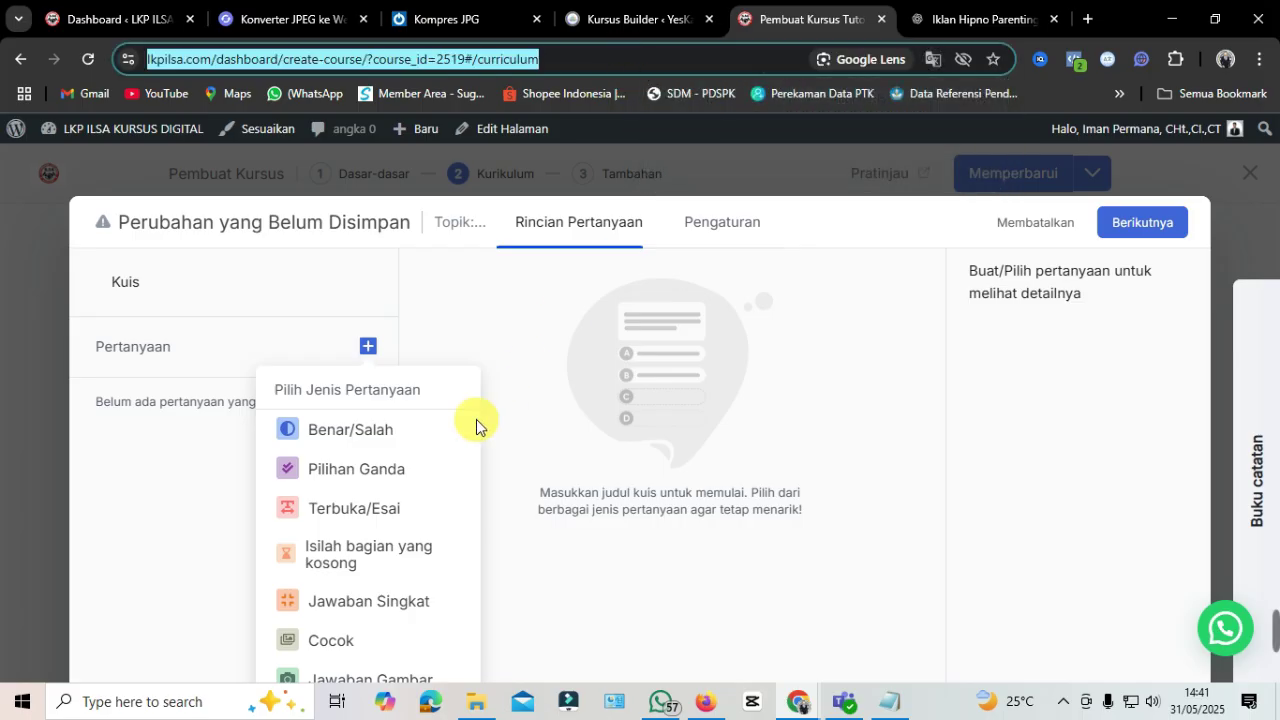
pyautogui.click(362, 474)
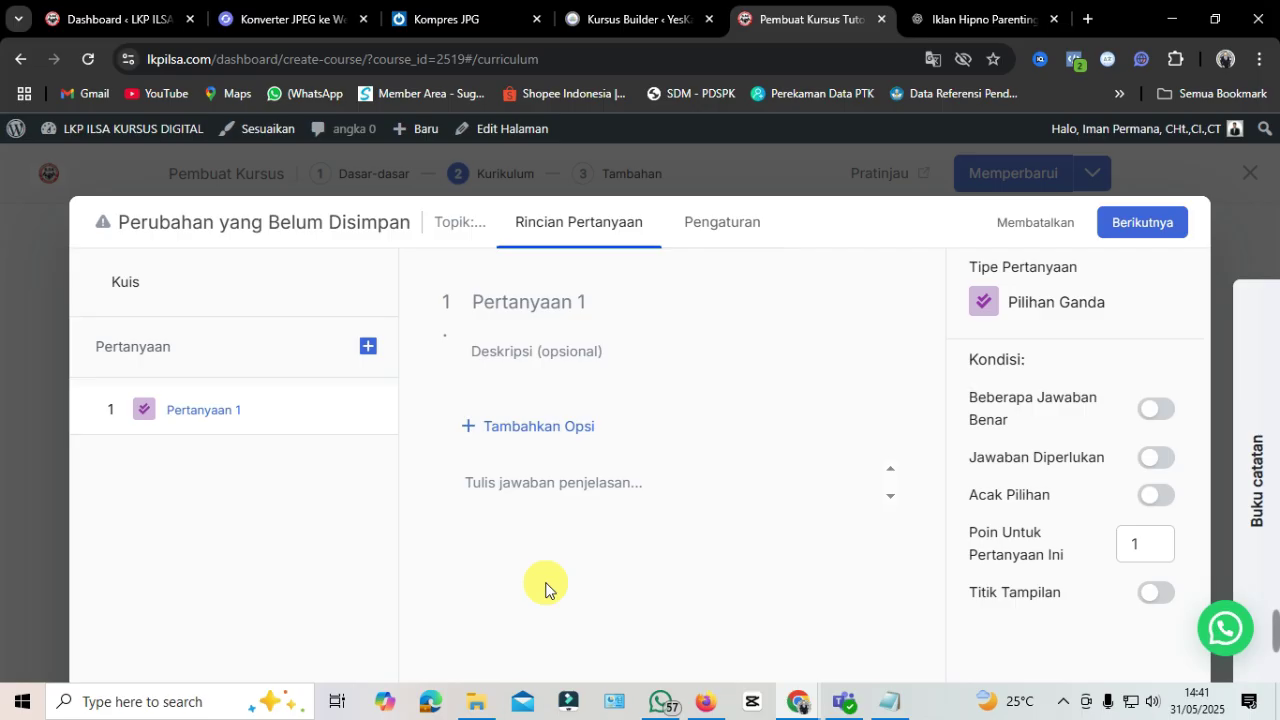
# Step: Add four blank answer options, A to D, to the multiple-choice question
pyautogui.click(476, 434)
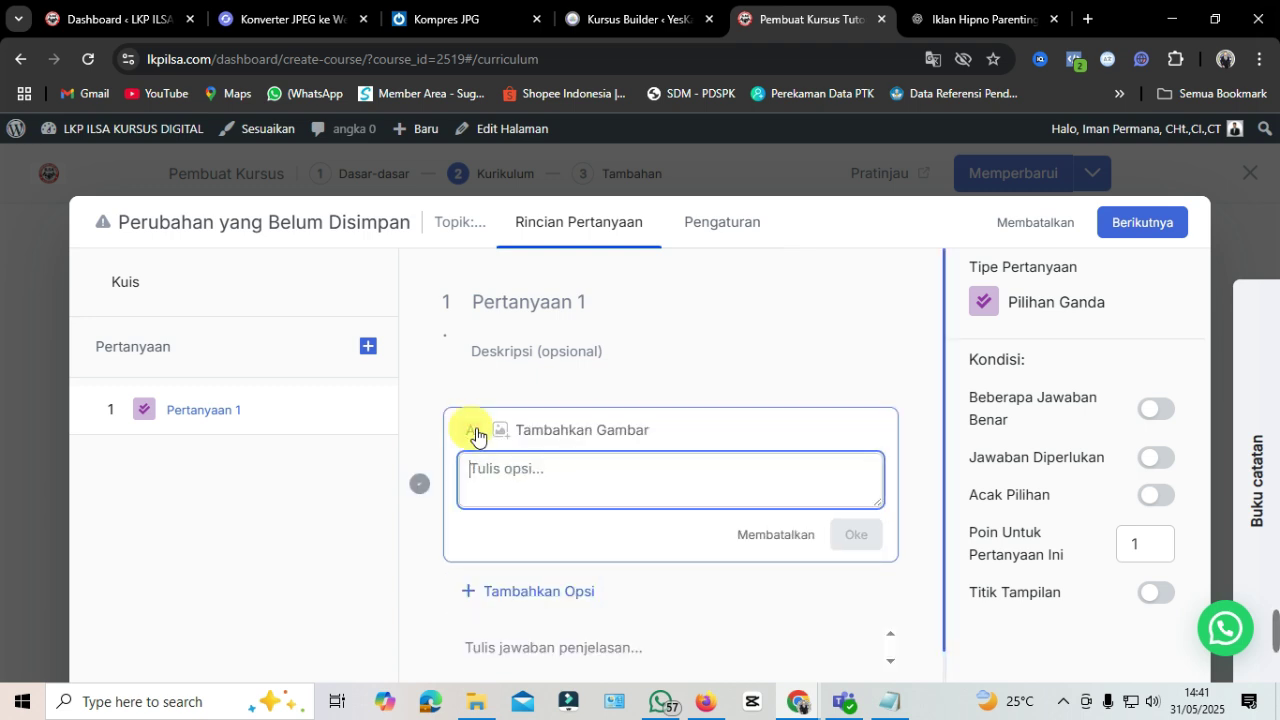
pyautogui.click(474, 591)
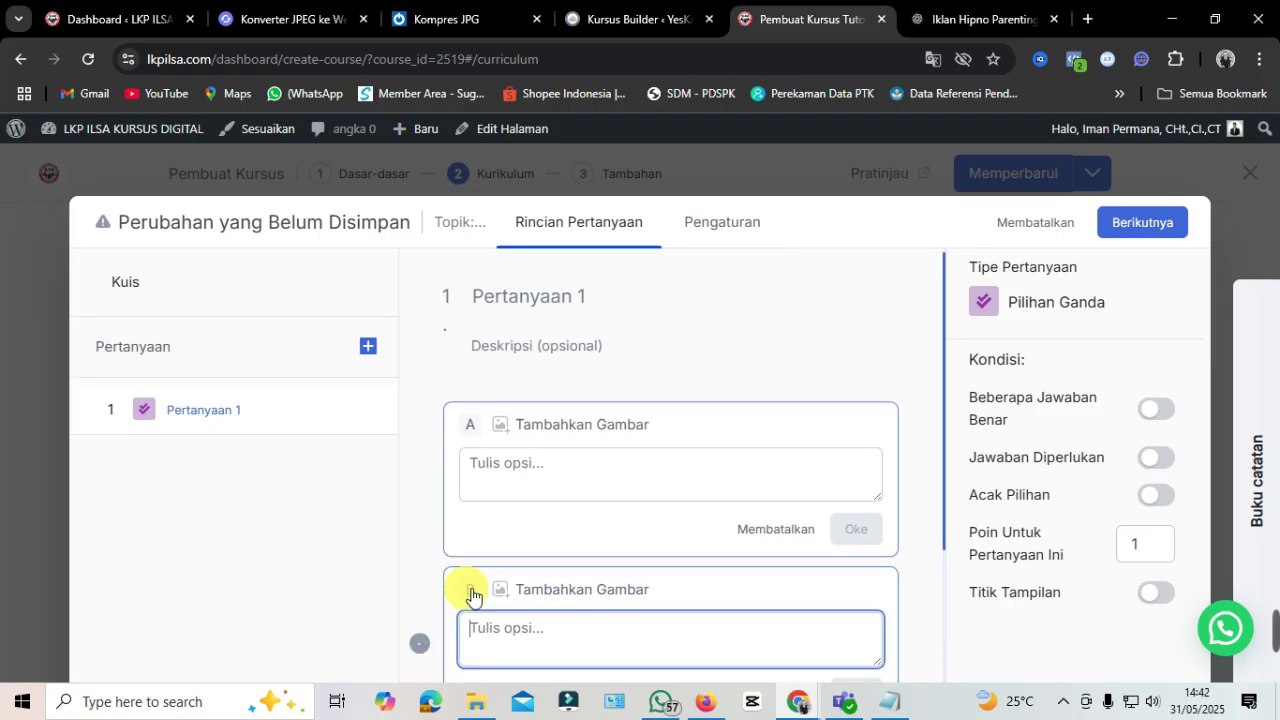
pyautogui.scroll(-2, 474, 594)
pyautogui.click(474, 571)
pyautogui.scroll(-2, 478, 560)
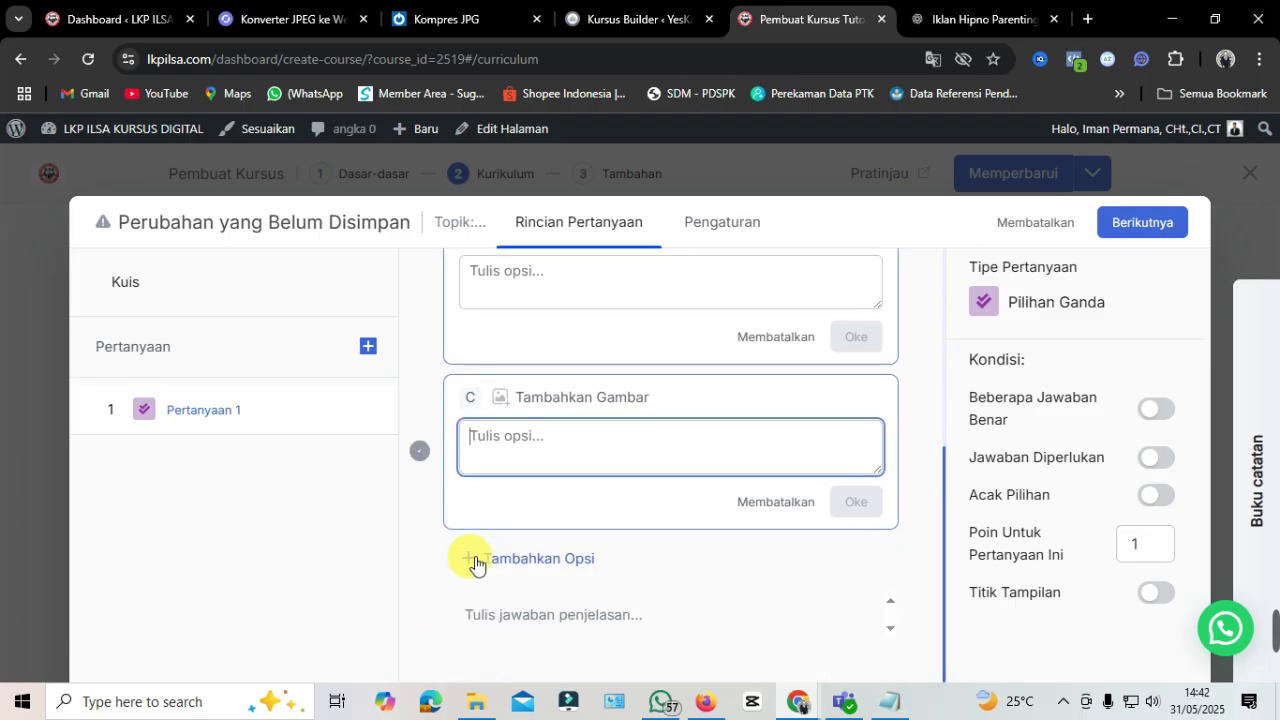
pyautogui.click(477, 563)
# Step: Replace the question's default title with "Ada berapa Gelombang otak yang di ajarkan dalam Hipno parenting"
pyautogui.scroll(3, 572, 605)
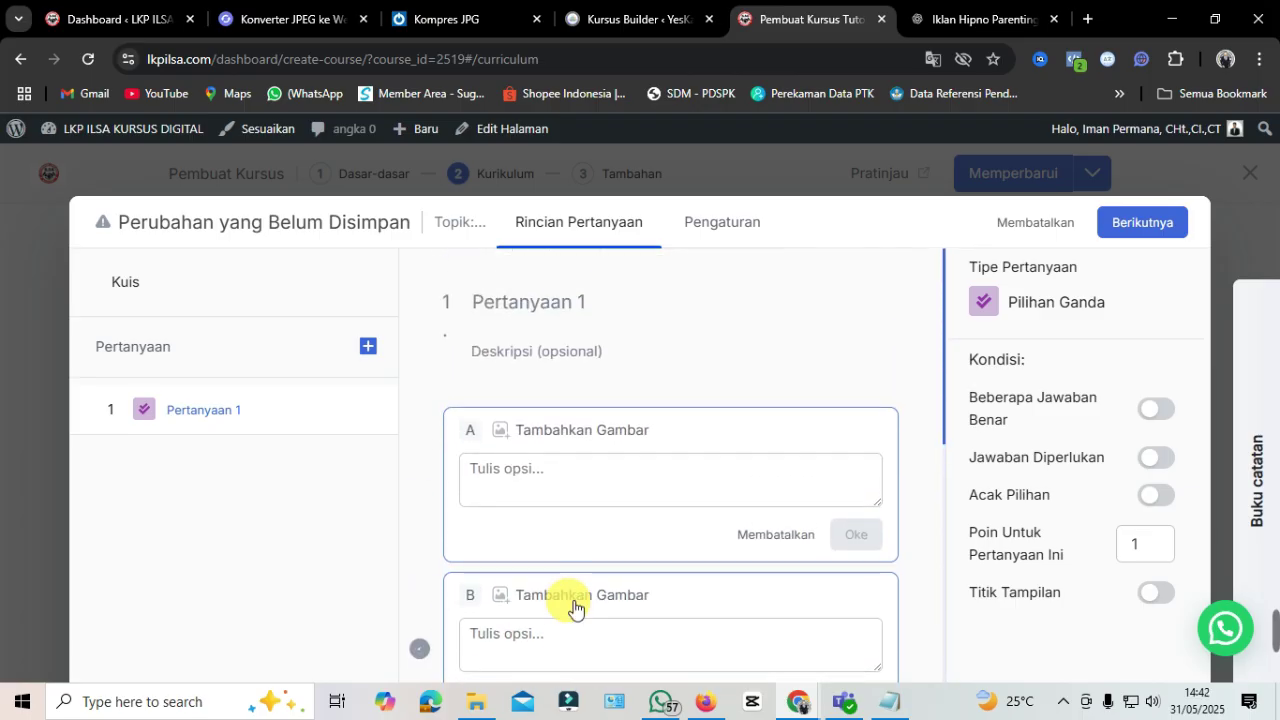
pyautogui.click(617, 302)
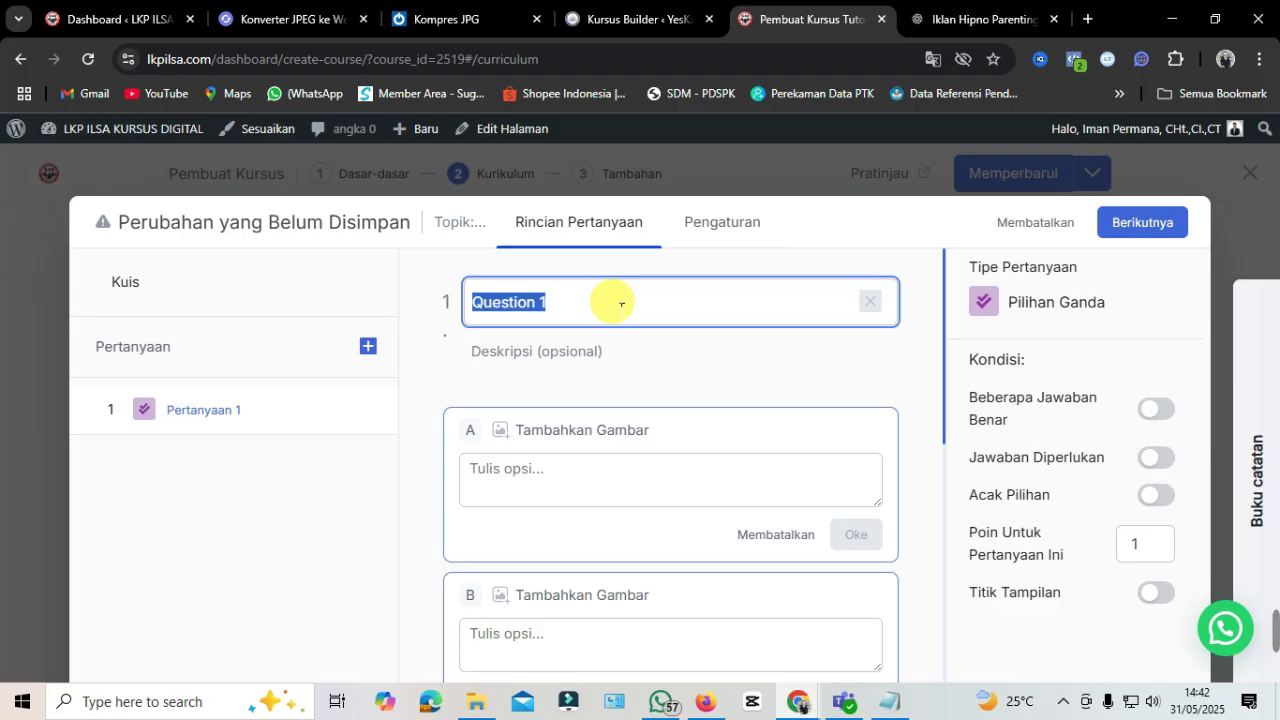
pyautogui.write('b')
pyautogui.press('BackSpace')
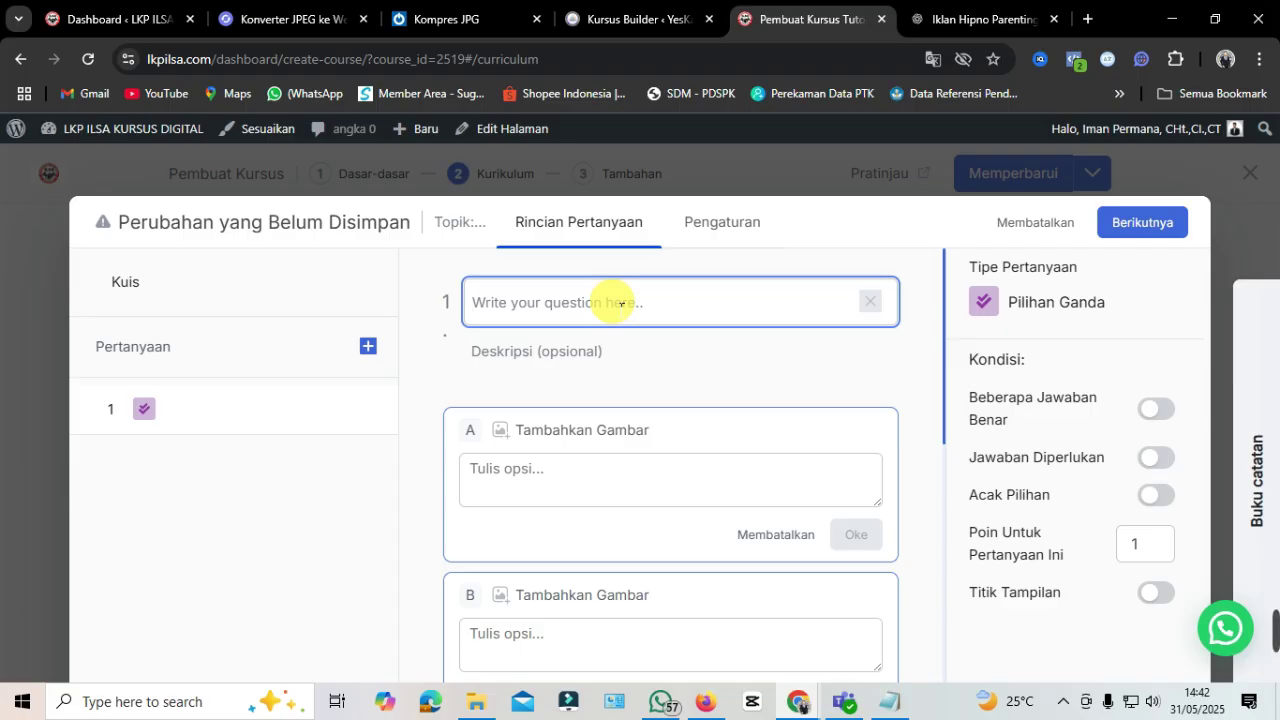
pyautogui.write('Ad')
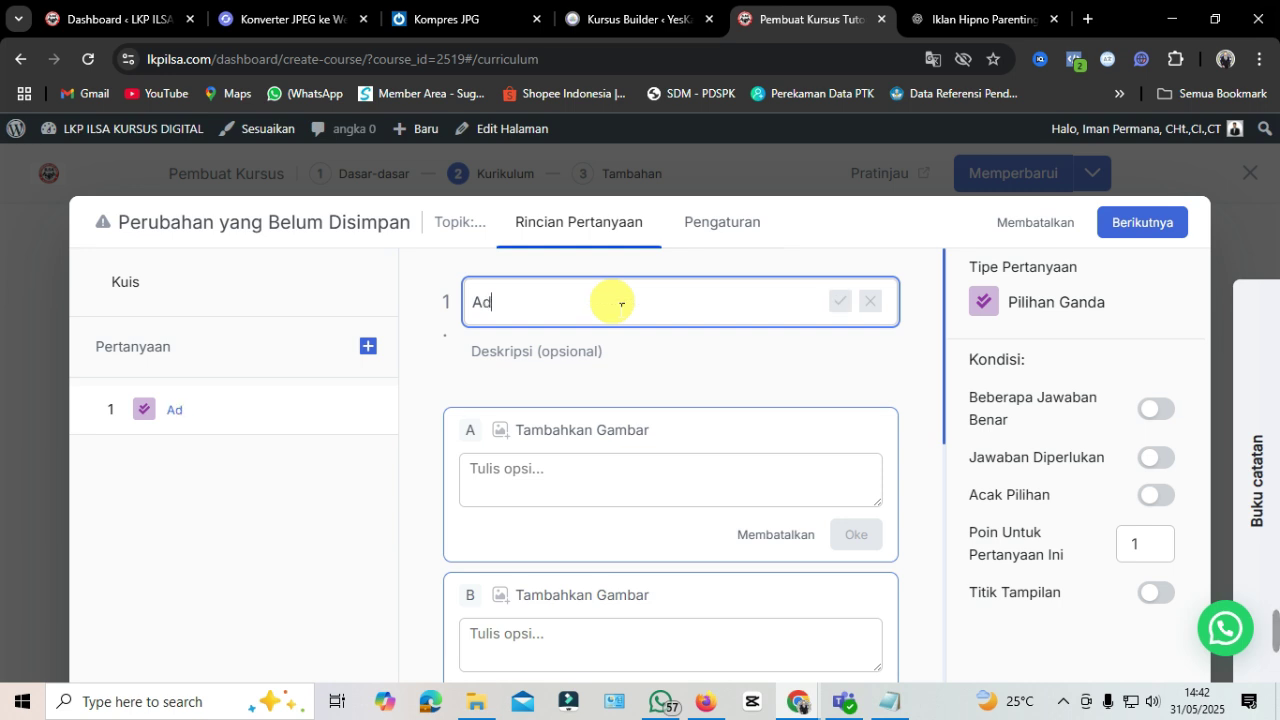
pyautogui.write('a berapa G')
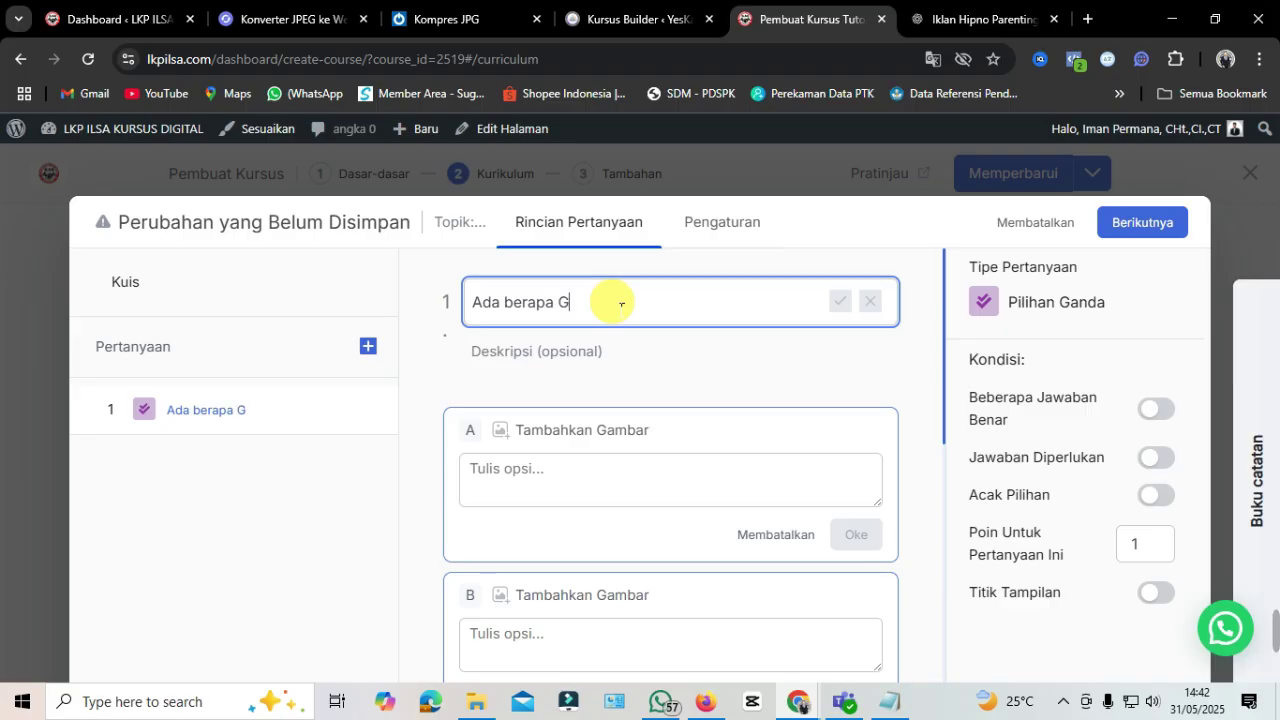
pyautogui.write('elom')
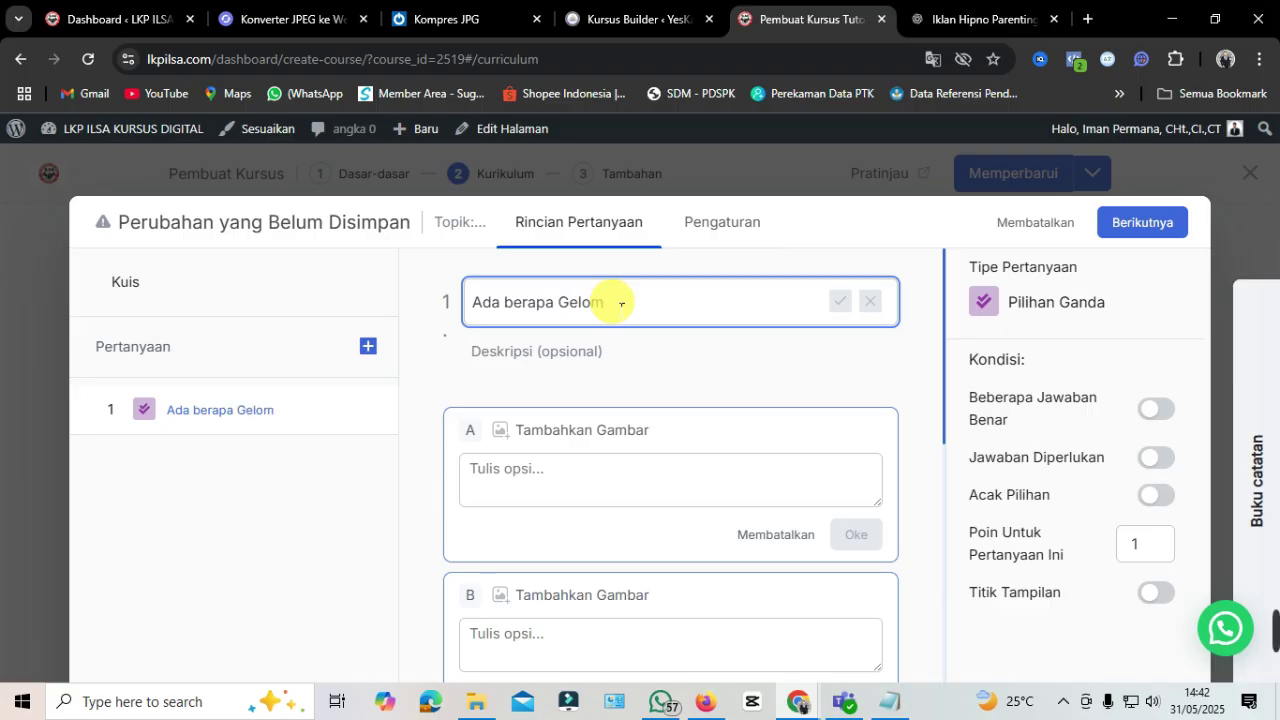
pyautogui.write('bang otak yang ')
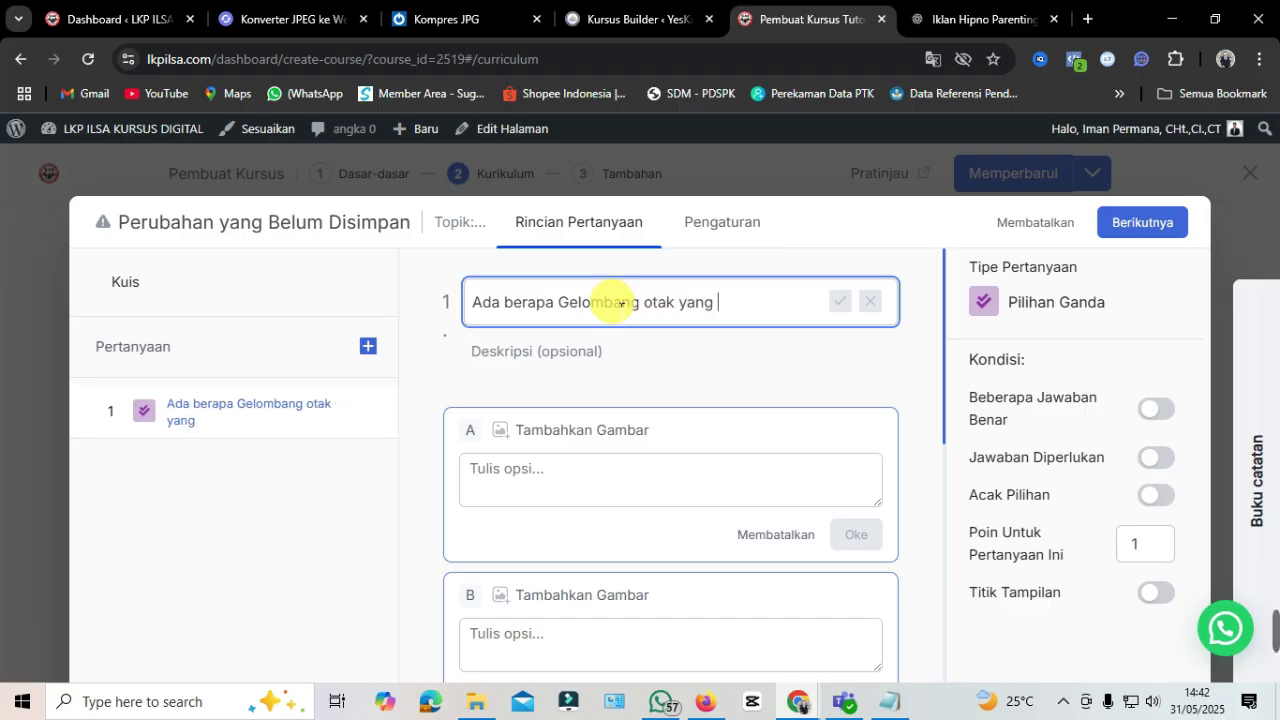
pyautogui.write('familia')
pyautogui.write('r')
pyautogui.press('BackSpace')
pyautogui.press('BackSpace')
pyautogui.press('BackSpace')
pyautogui.press('BackSpace')
pyautogui.press('BackSpace')
pyautogui.press('BackSpace')
pyautogui.press('BackSpace')
pyautogui.press('BackSpace')
pyautogui.write('di jarka')
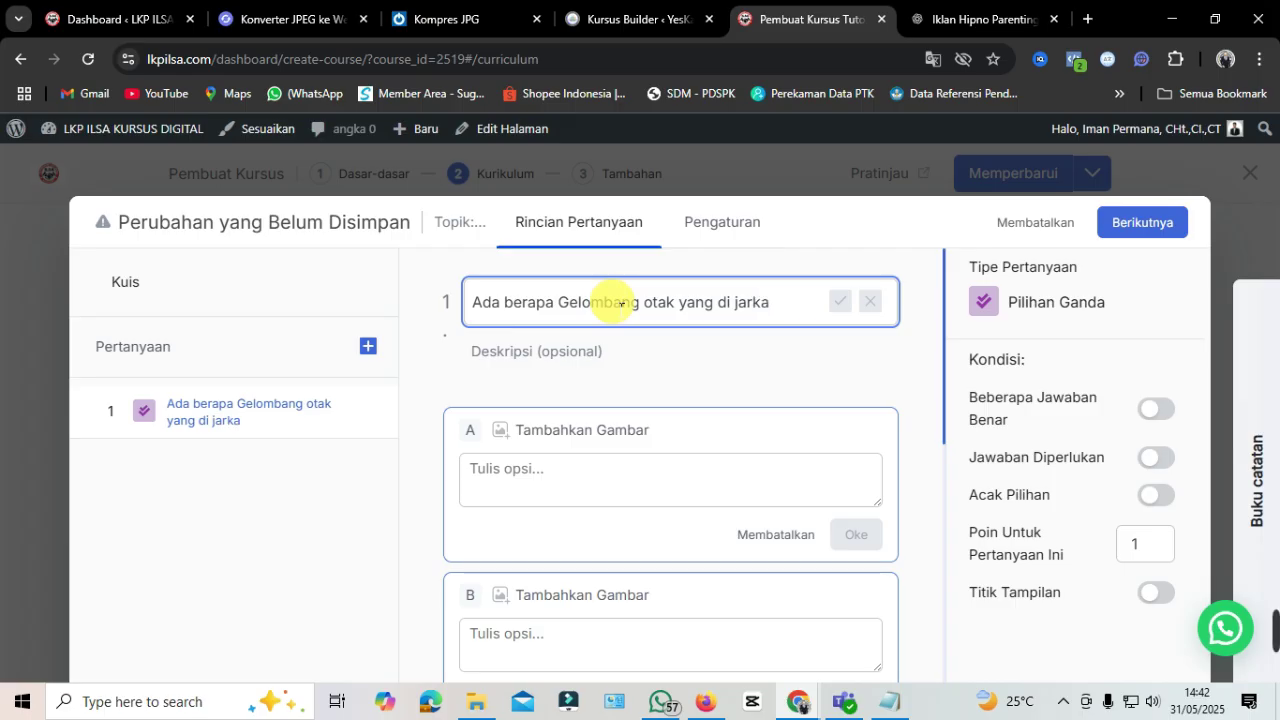
pyautogui.press('BackSpace')
pyautogui.press('BackSpace')
pyautogui.press('BackSpace')
pyautogui.press('BackSpace')
pyautogui.press('BackSpace')
pyautogui.write('ajarkan dalam ')
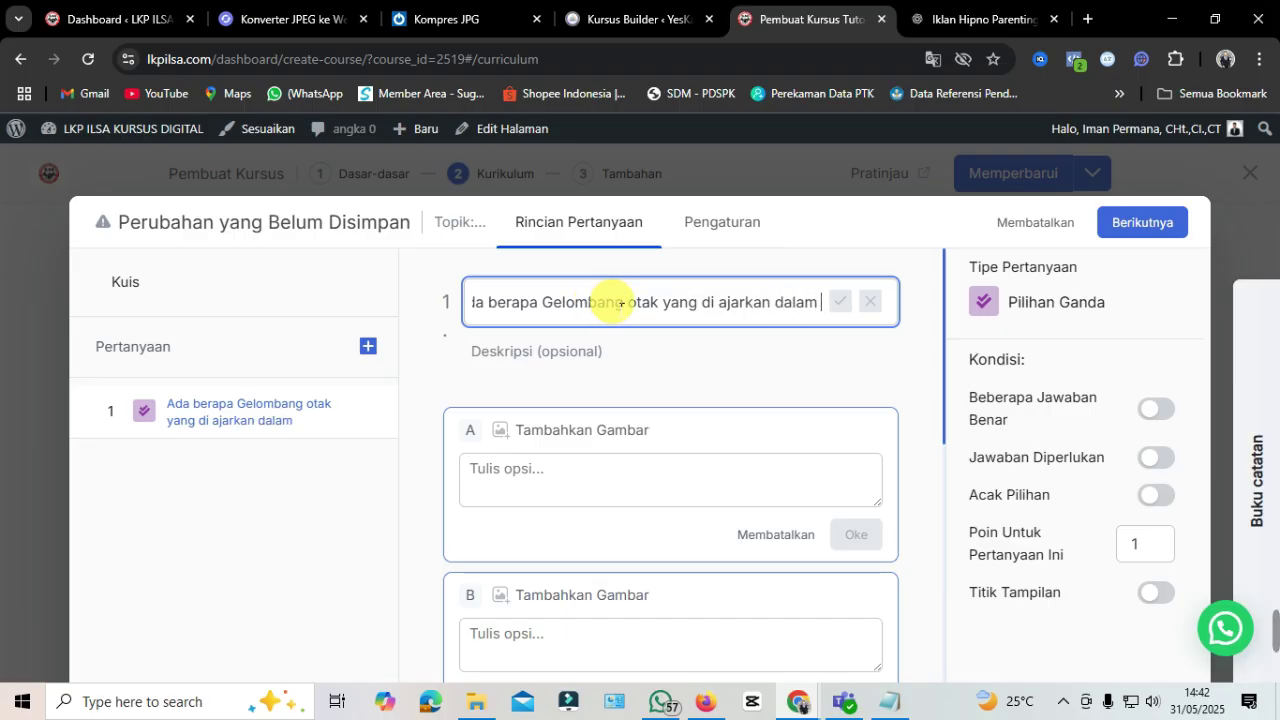
pyautogui.write('Hi')
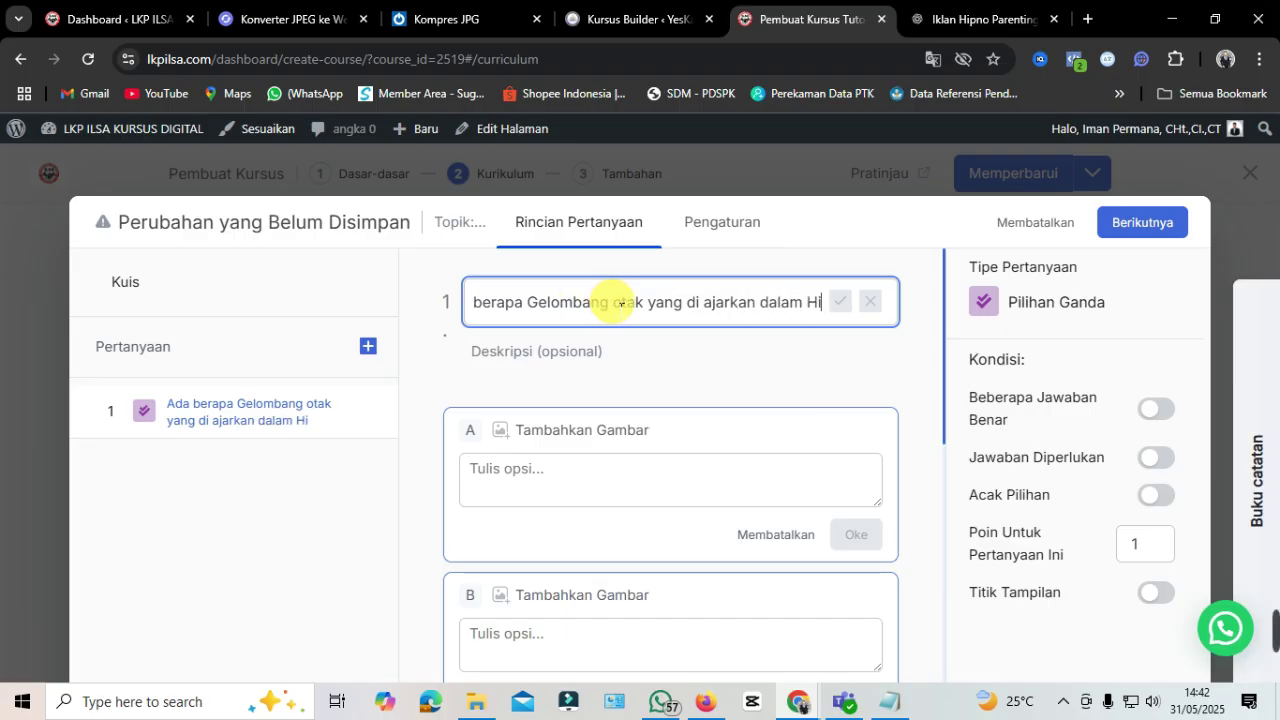
pyautogui.write('pno pra')
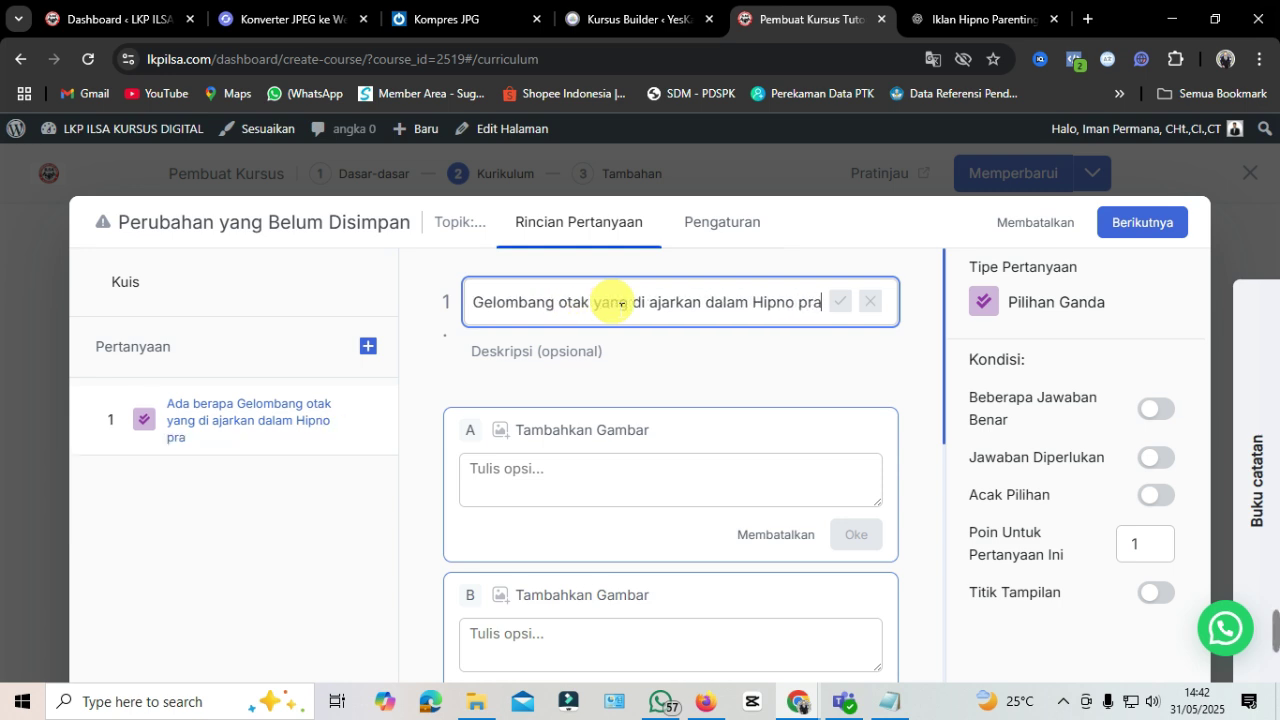
pyautogui.press('BackSpace')
pyautogui.press('BackSpace')
pyautogui.write('are')
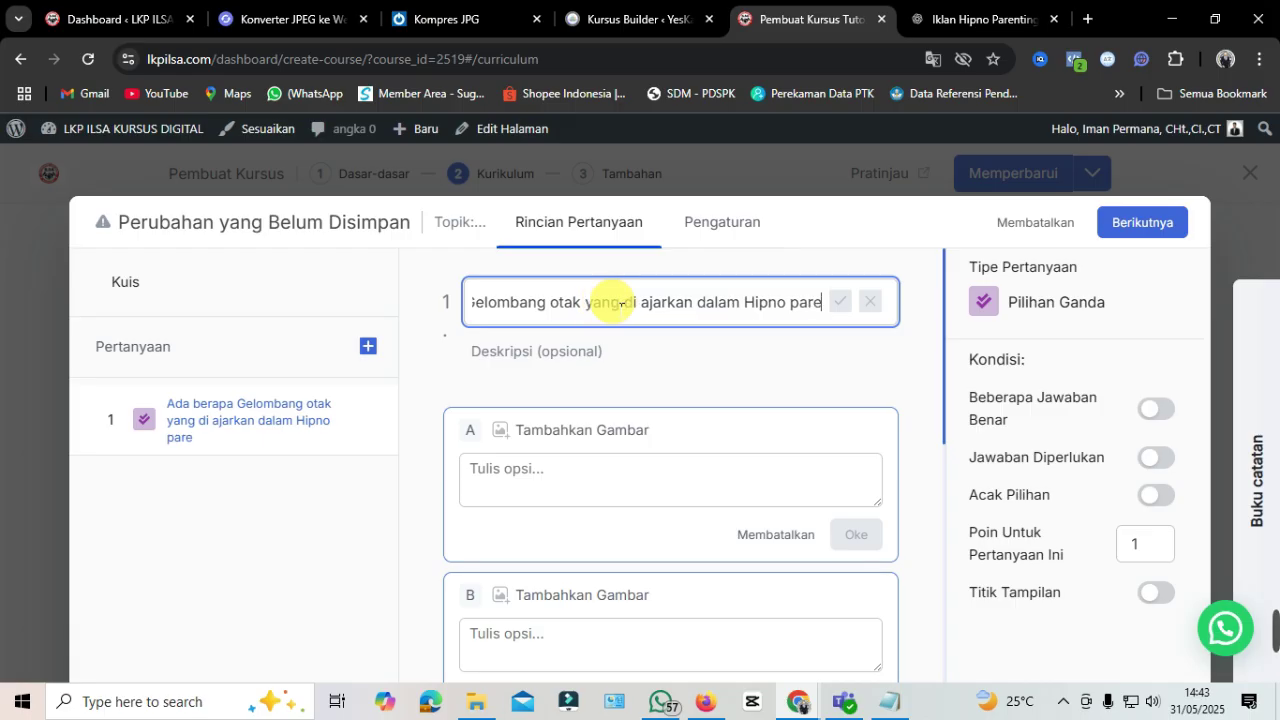
pyautogui.write('nting')
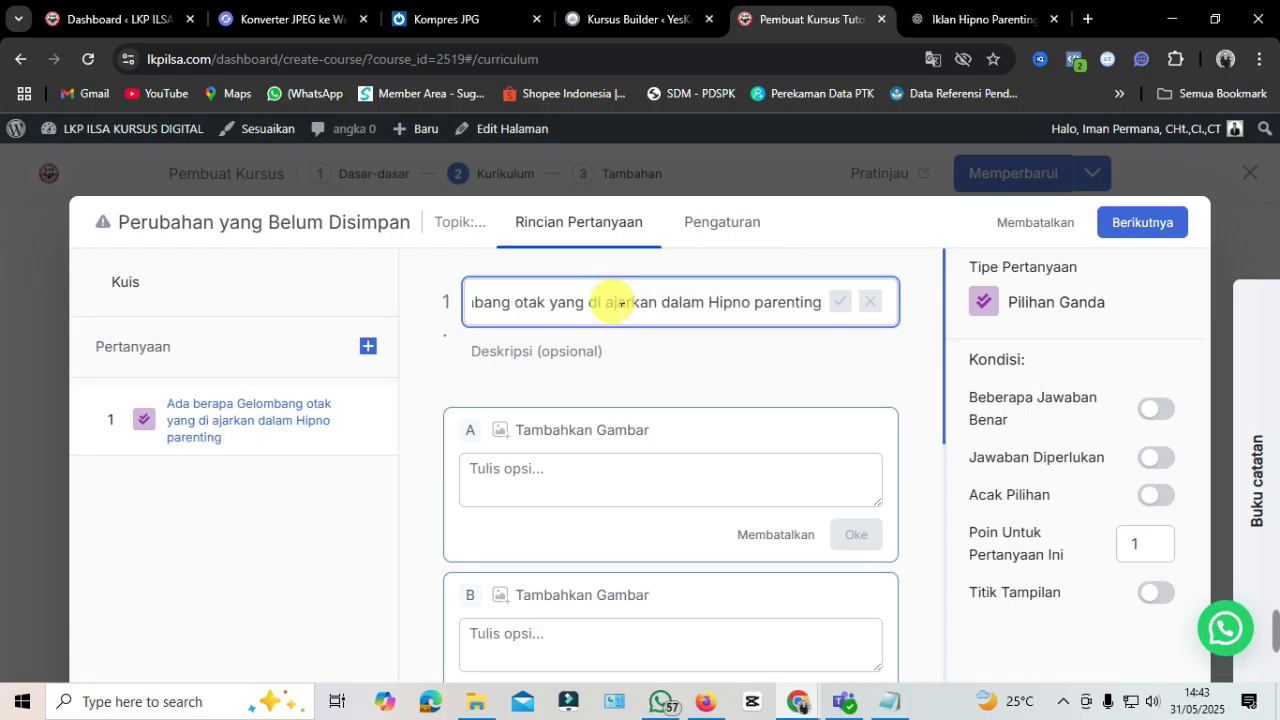
# Step: End the question title with a question mark and confirm it, leaving the description blank
pyautogui.write('?')
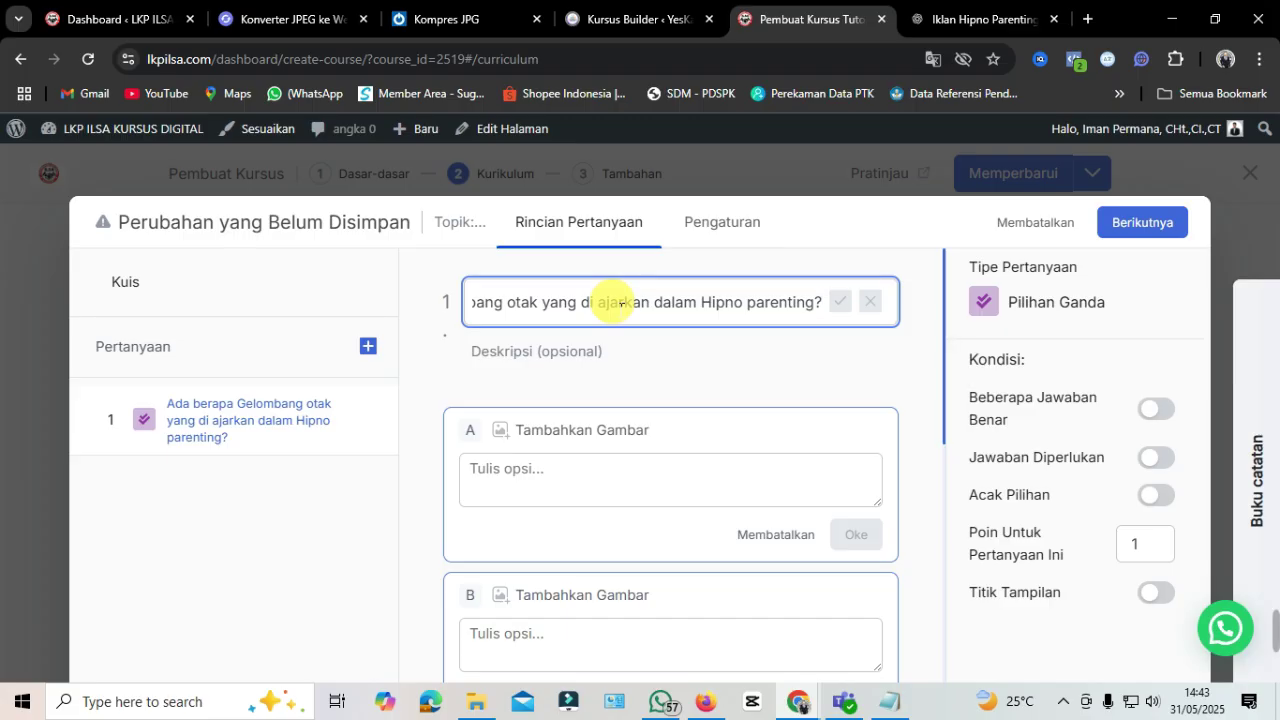
pyautogui.click(583, 366)
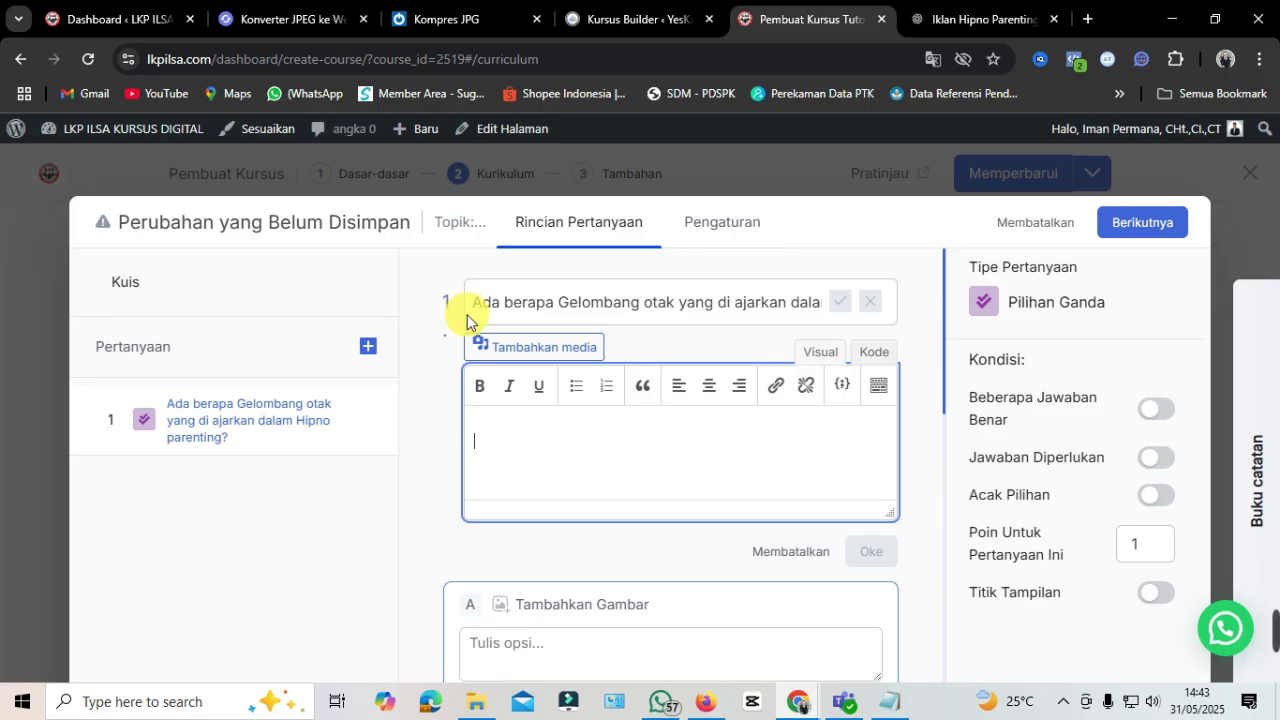
pyautogui.click(845, 302)
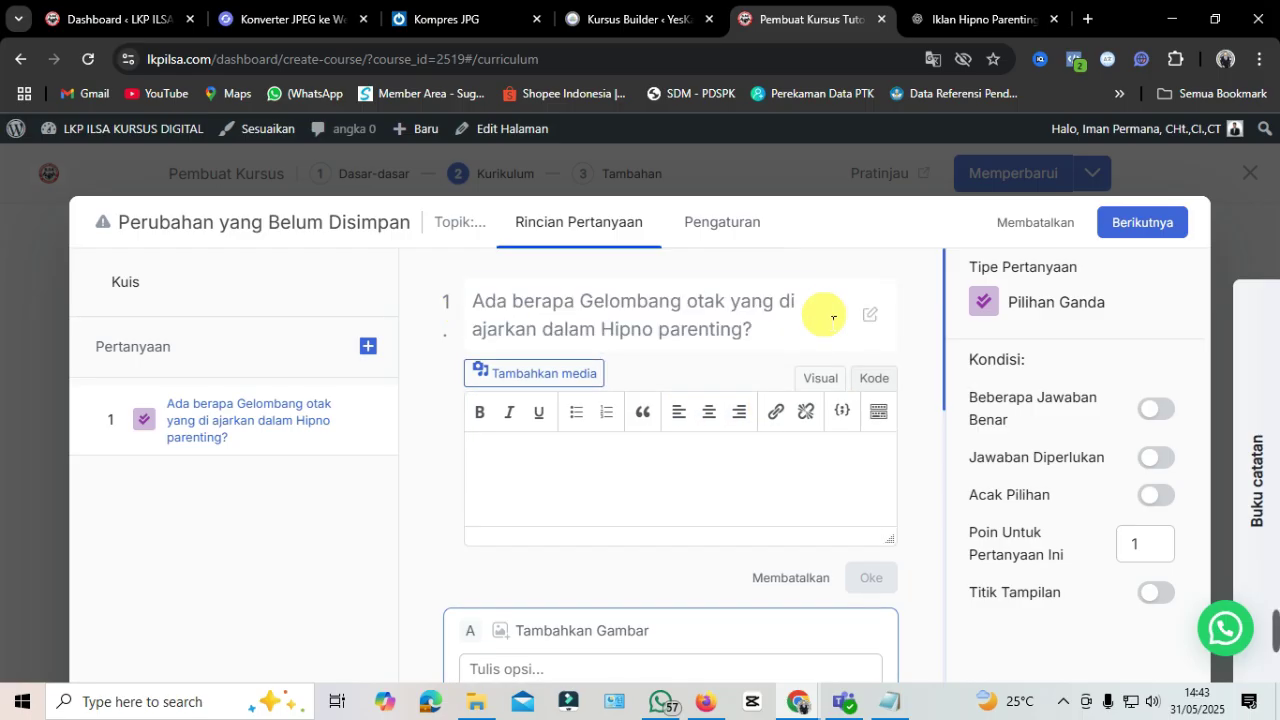
pyautogui.scroll(-1, 885, 520)
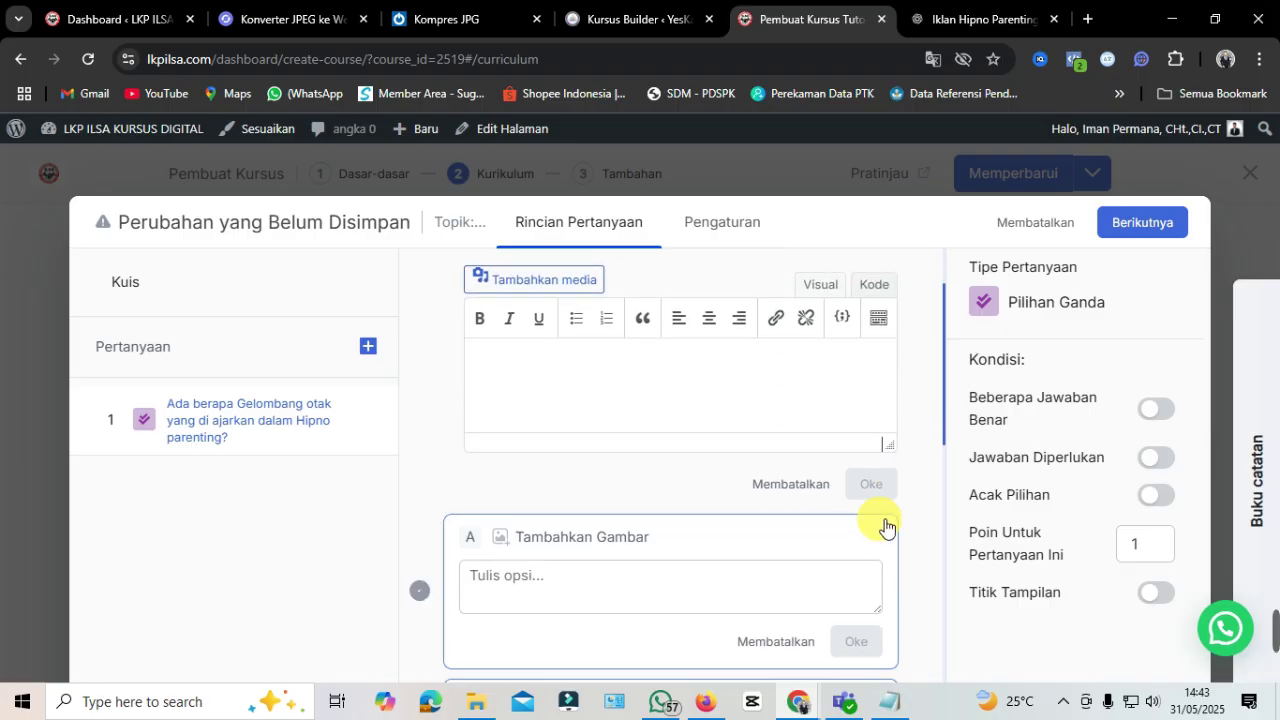
pyautogui.scroll(1, 626, 495)
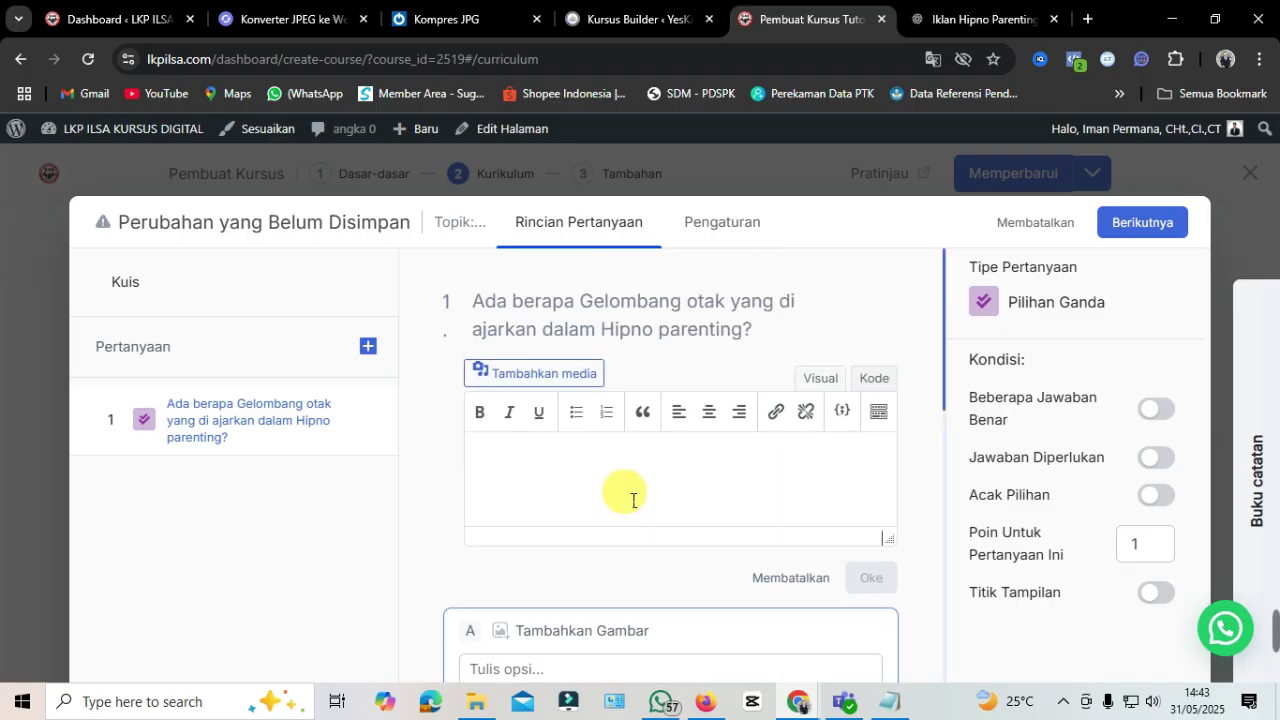
# Step: Enter 4 as answer option A and mark it as the correct answer
pyautogui.scroll(-2, 632, 500)
pyautogui.click(520, 503)
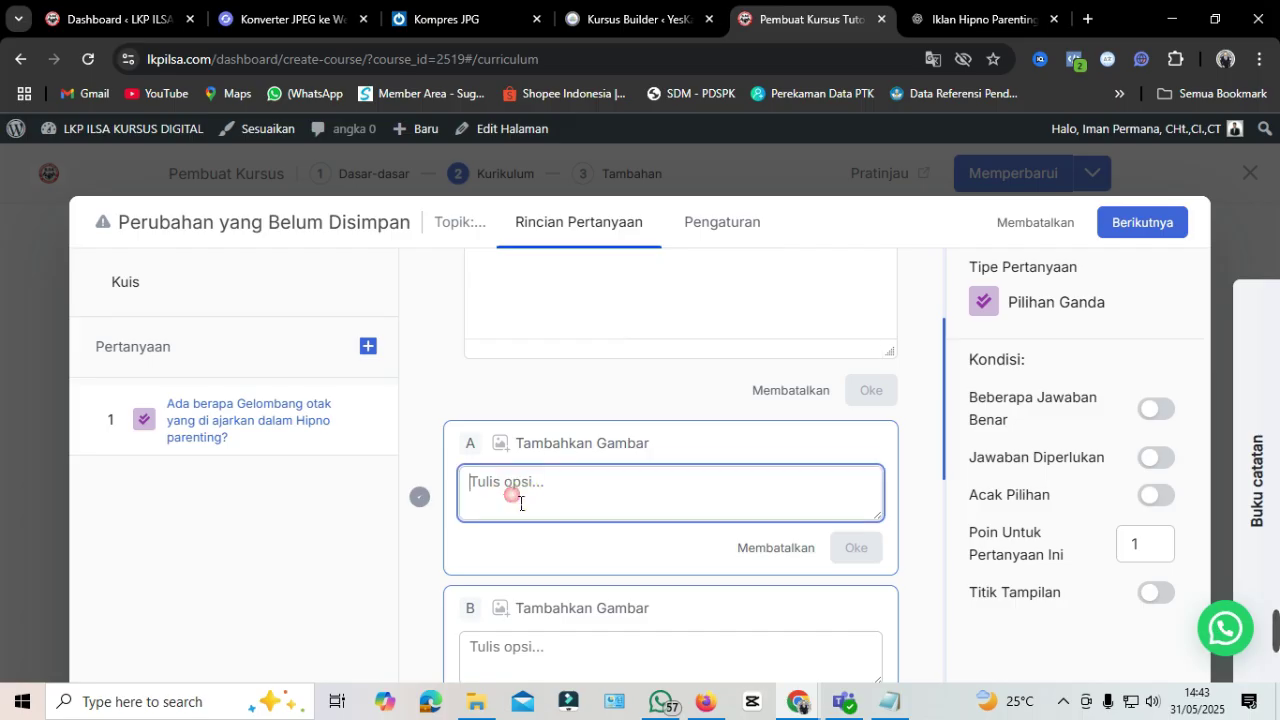
pyautogui.write('4')
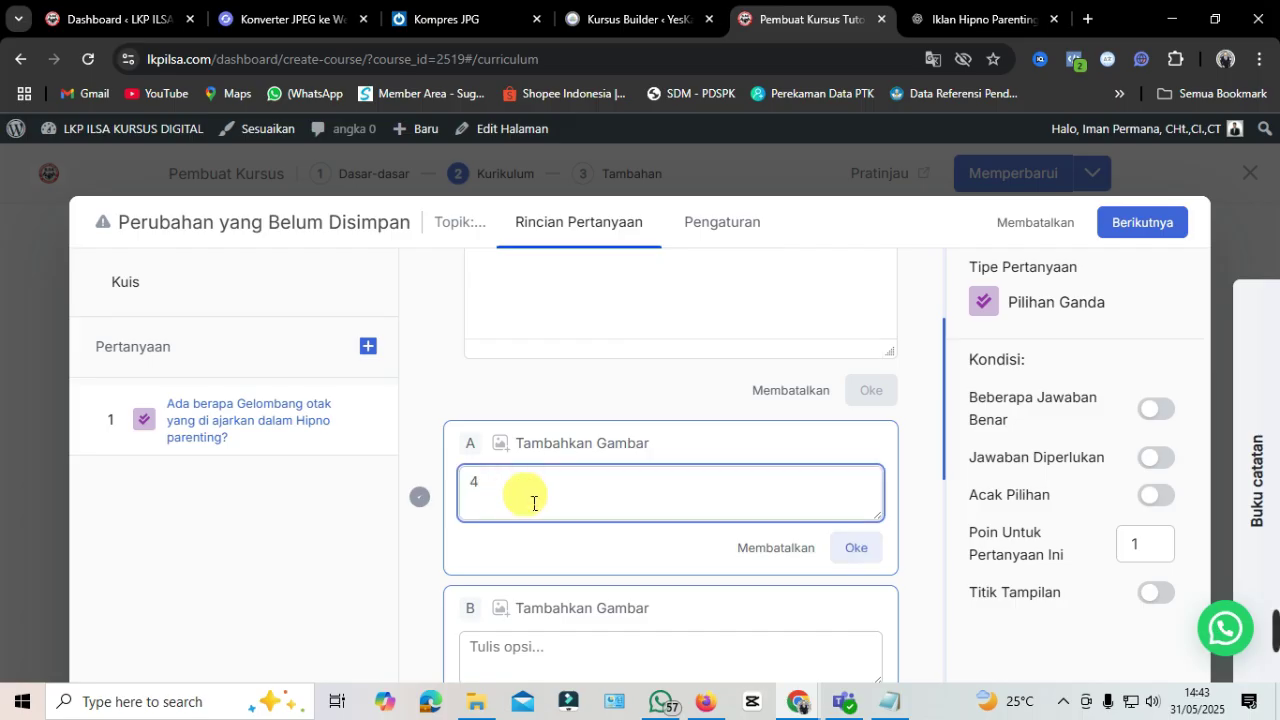
pyautogui.click(421, 499)
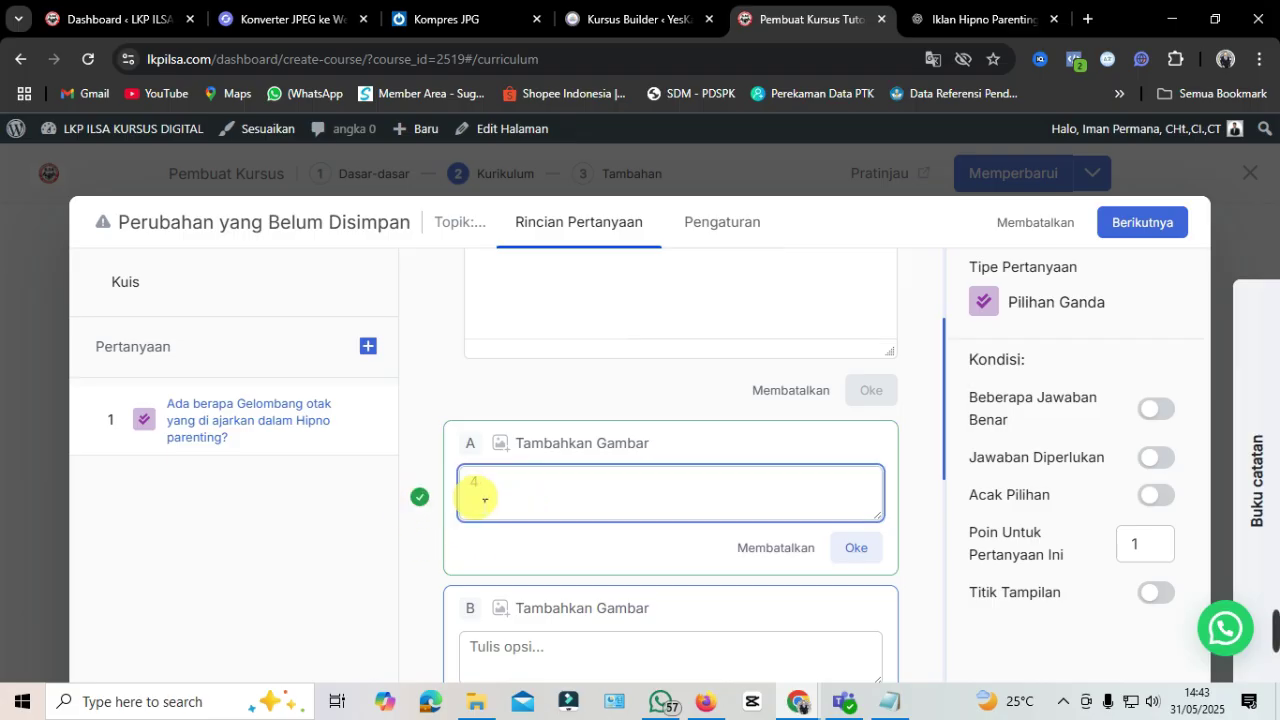
# Step: Fill in the remaining answer options with 8 for B, 7 for C and 3 for D
pyautogui.scroll(-1, 539, 541)
pyautogui.scroll(-1, 539, 541)
pyautogui.click(512, 470)
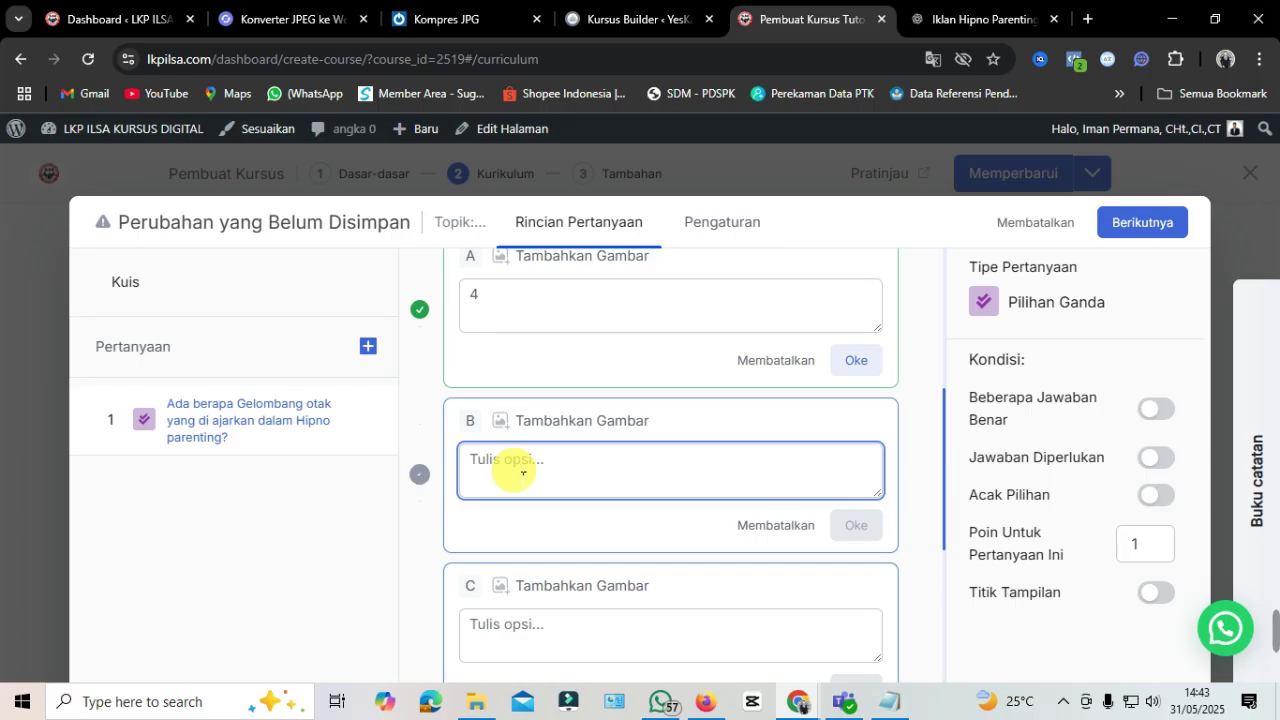
pyautogui.write('8')
pyautogui.scroll(-3, 523, 540)
pyautogui.click(512, 453)
pyautogui.write('7')
pyautogui.scroll(-2, 519, 456)
pyautogui.click(530, 440)
pyautogui.write('3')
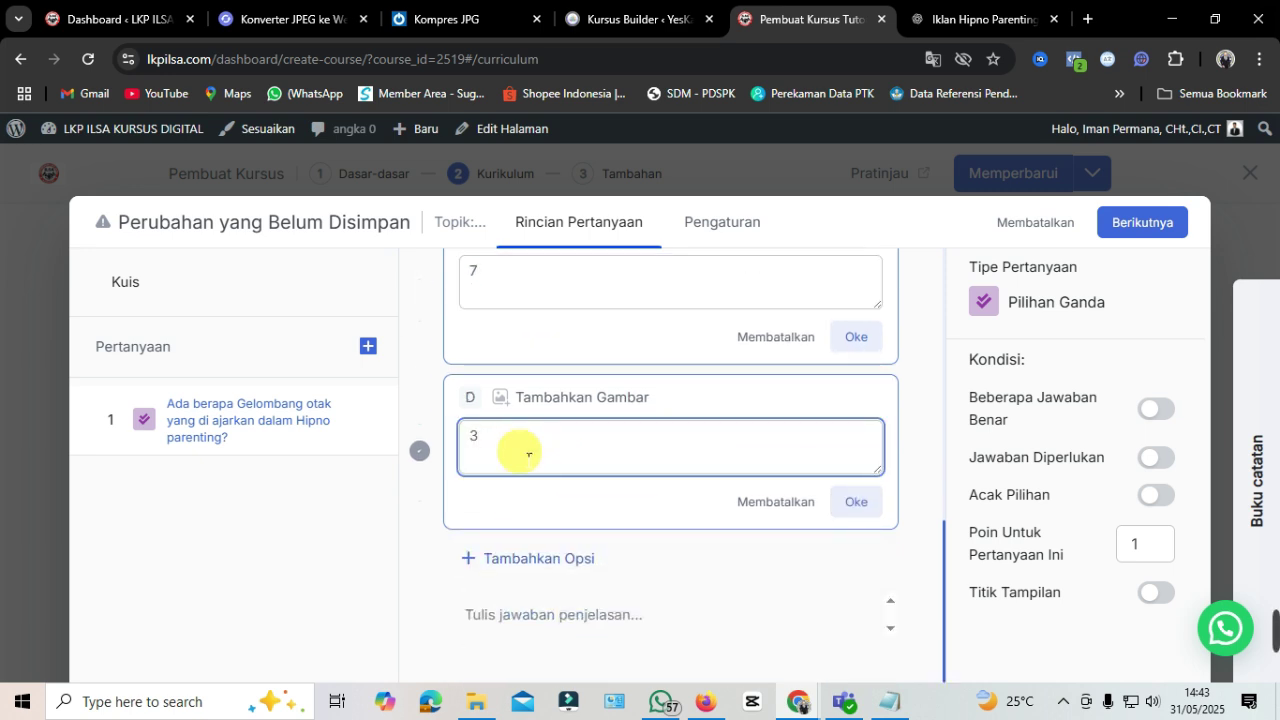
# Step: Confirm the entries of all four answer options, A to D
pyautogui.scroll(5, 519, 456)
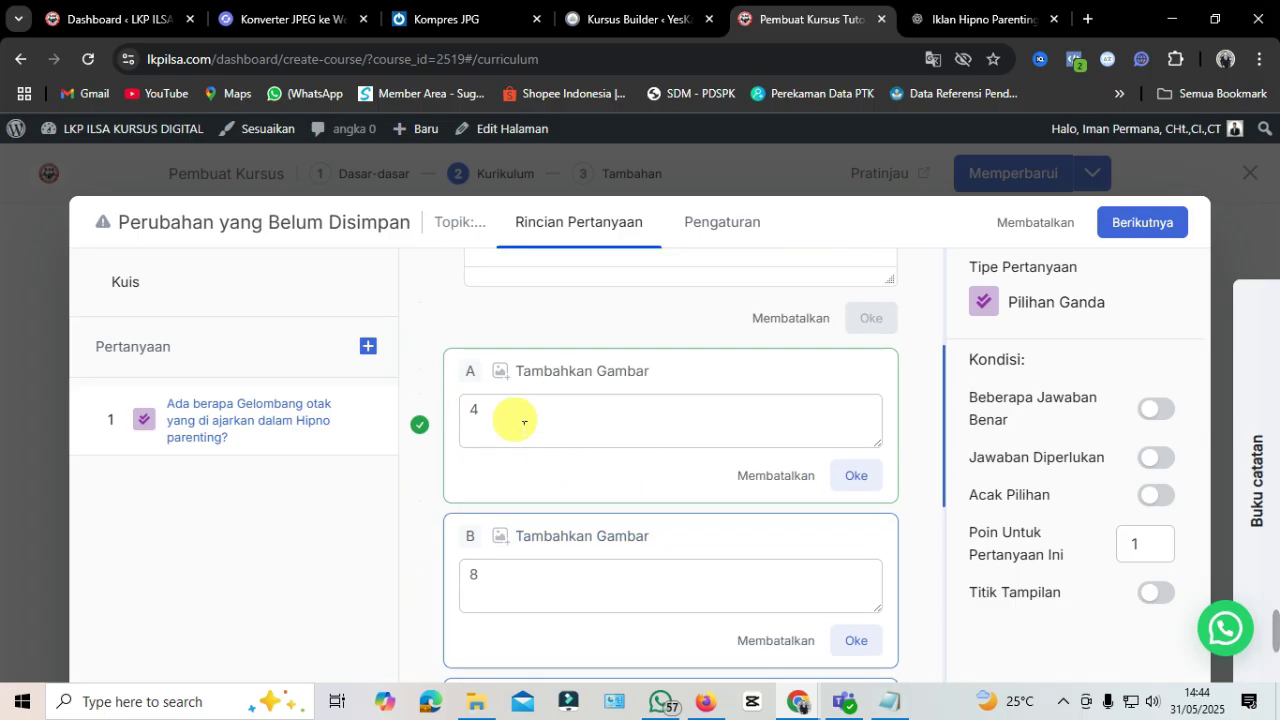
pyautogui.click(872, 479)
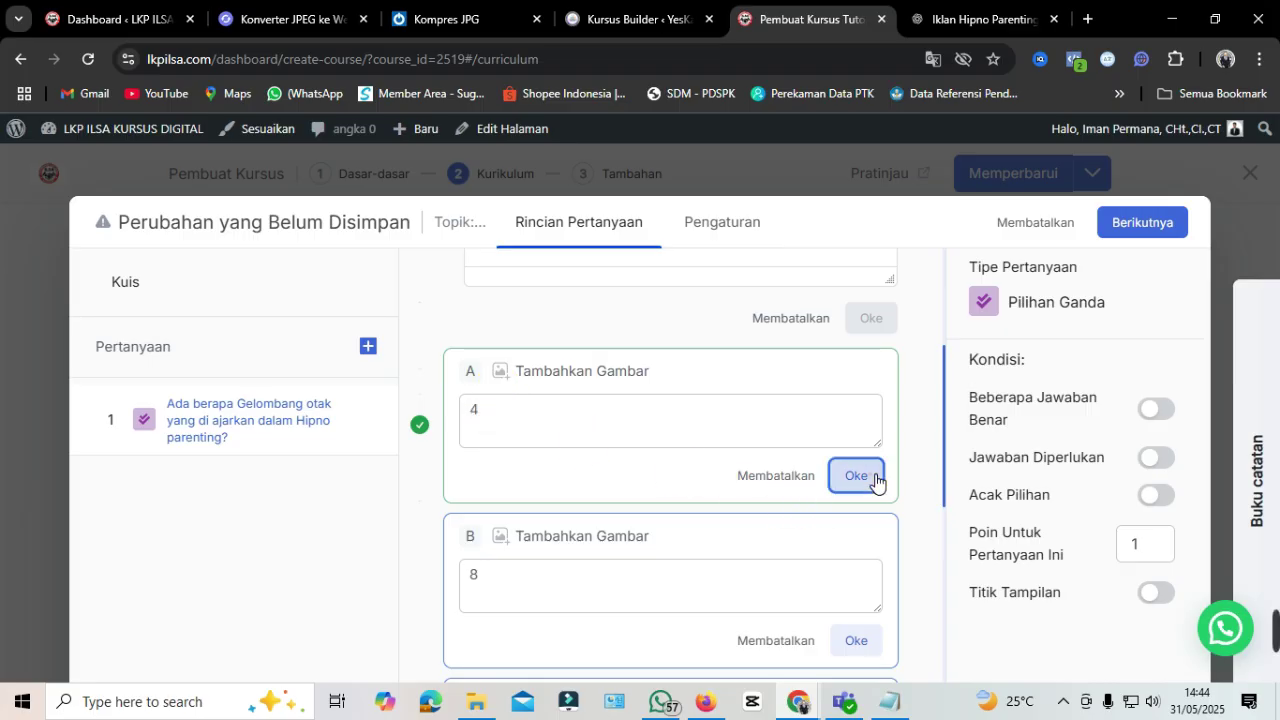
pyautogui.click(861, 574)
pyautogui.click(869, 484)
pyautogui.click(866, 512)
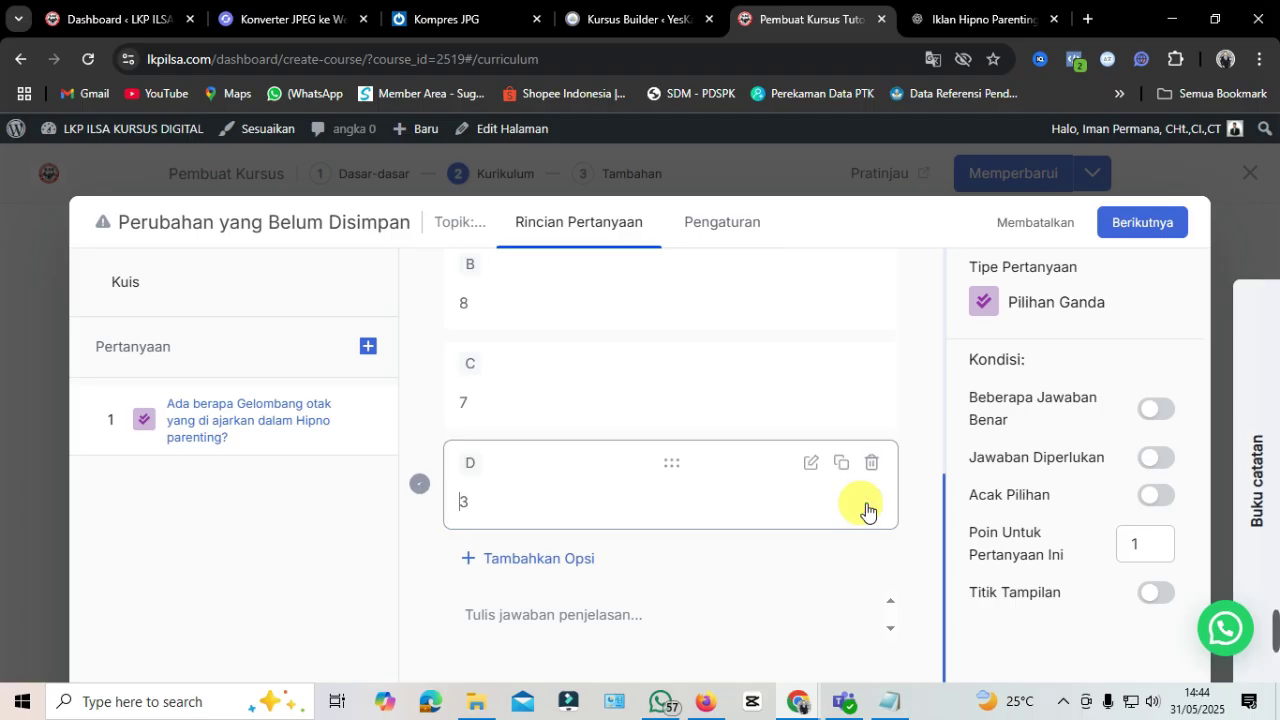
# Step: Enable multiple correct answers, answer required, randomized choices and point display for the question, and make it worth 20 points
pyautogui.click(1158, 412)
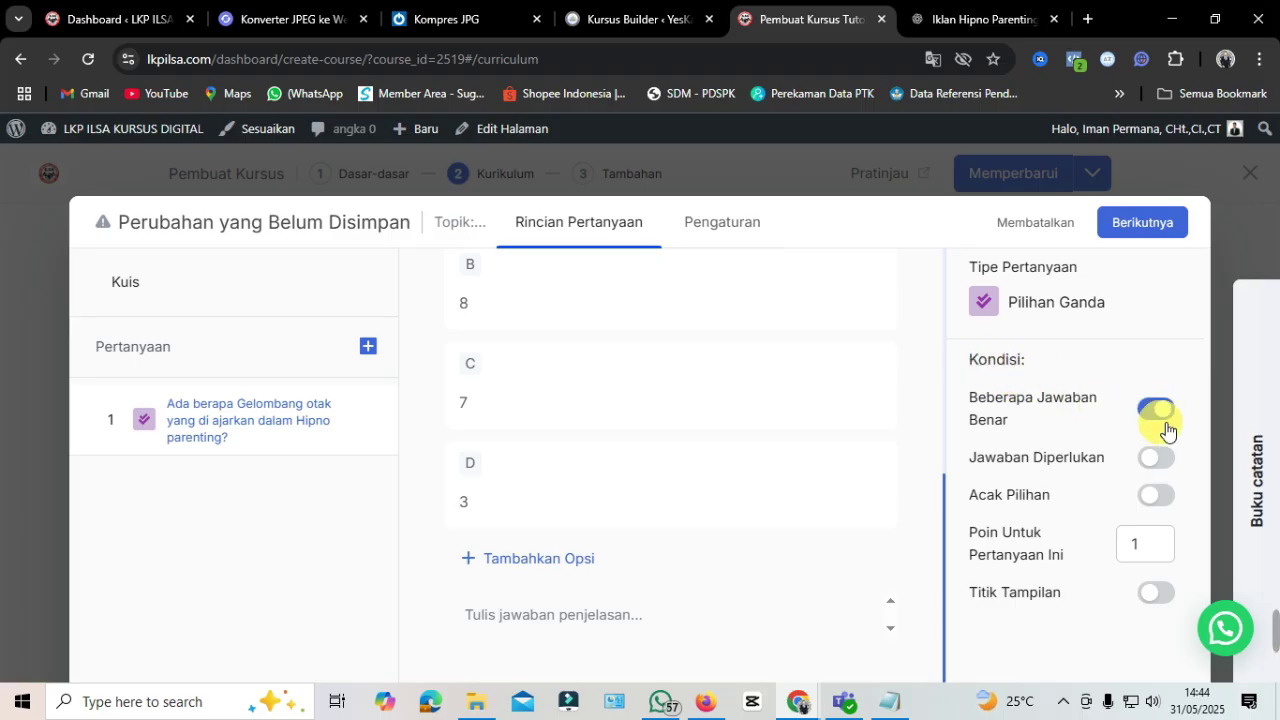
pyautogui.click(1165, 466)
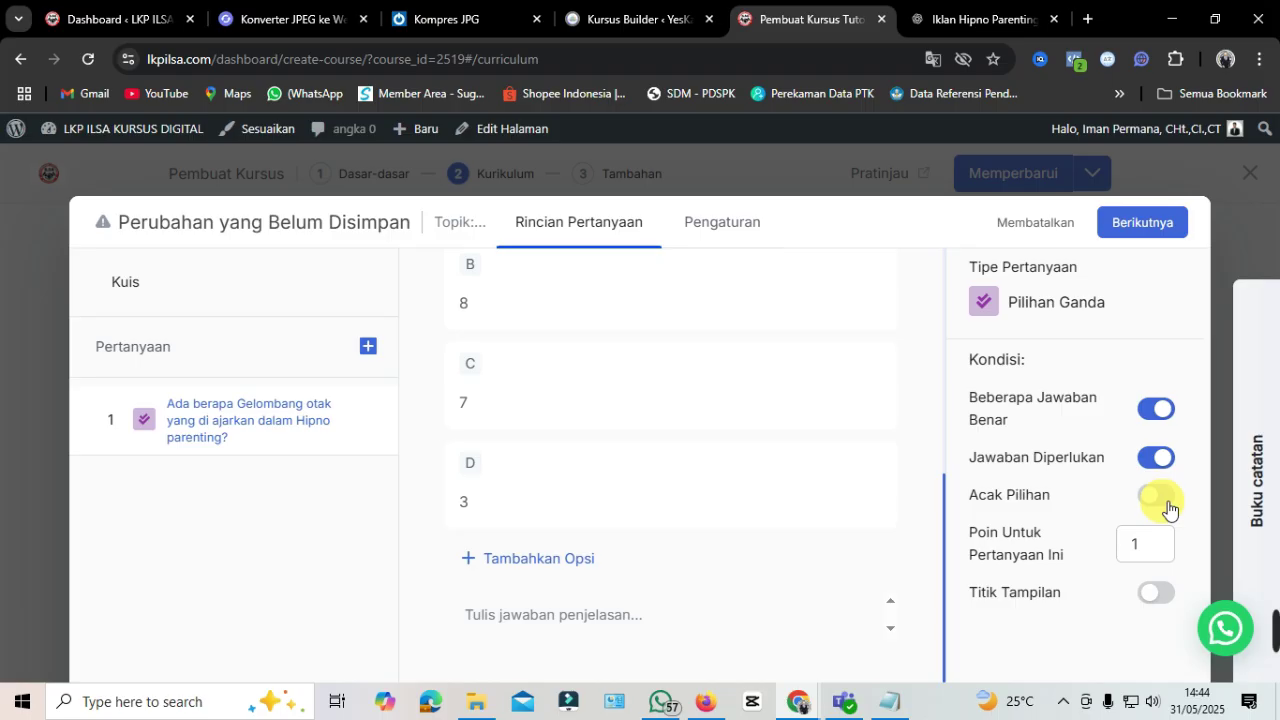
pyautogui.click(1165, 500)
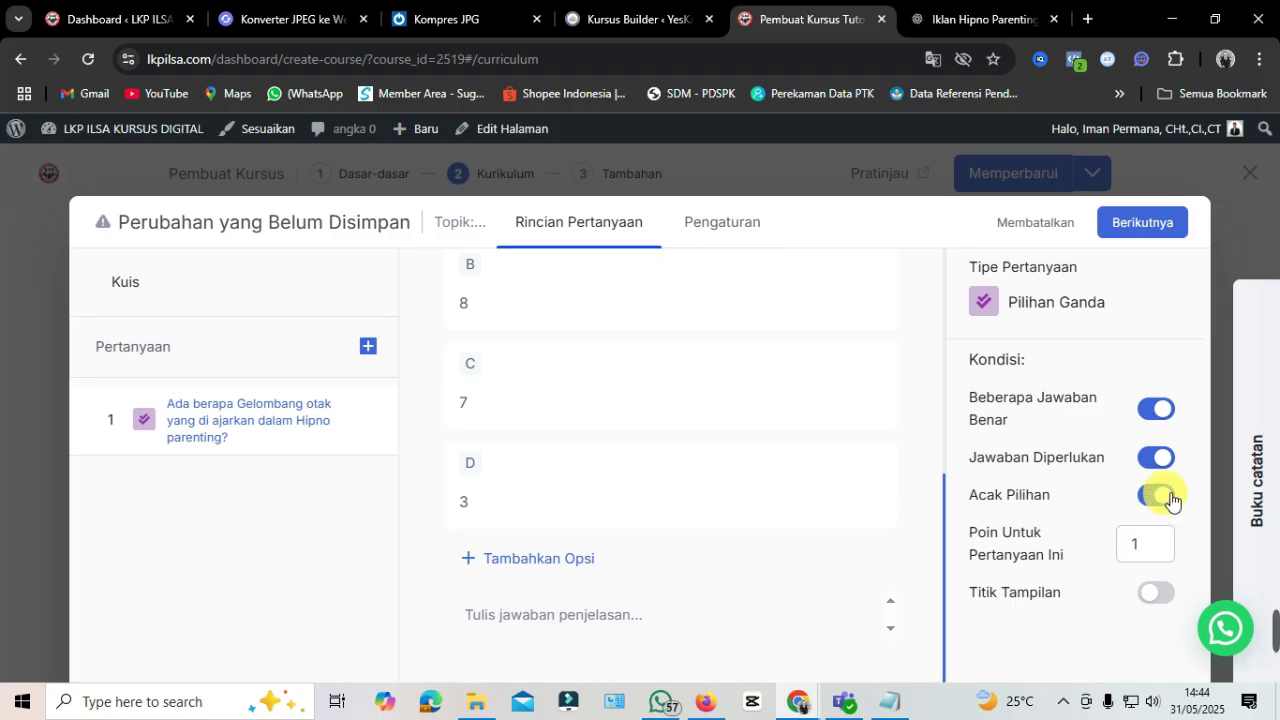
pyautogui.click(1160, 594)
pyautogui.click(1148, 546)
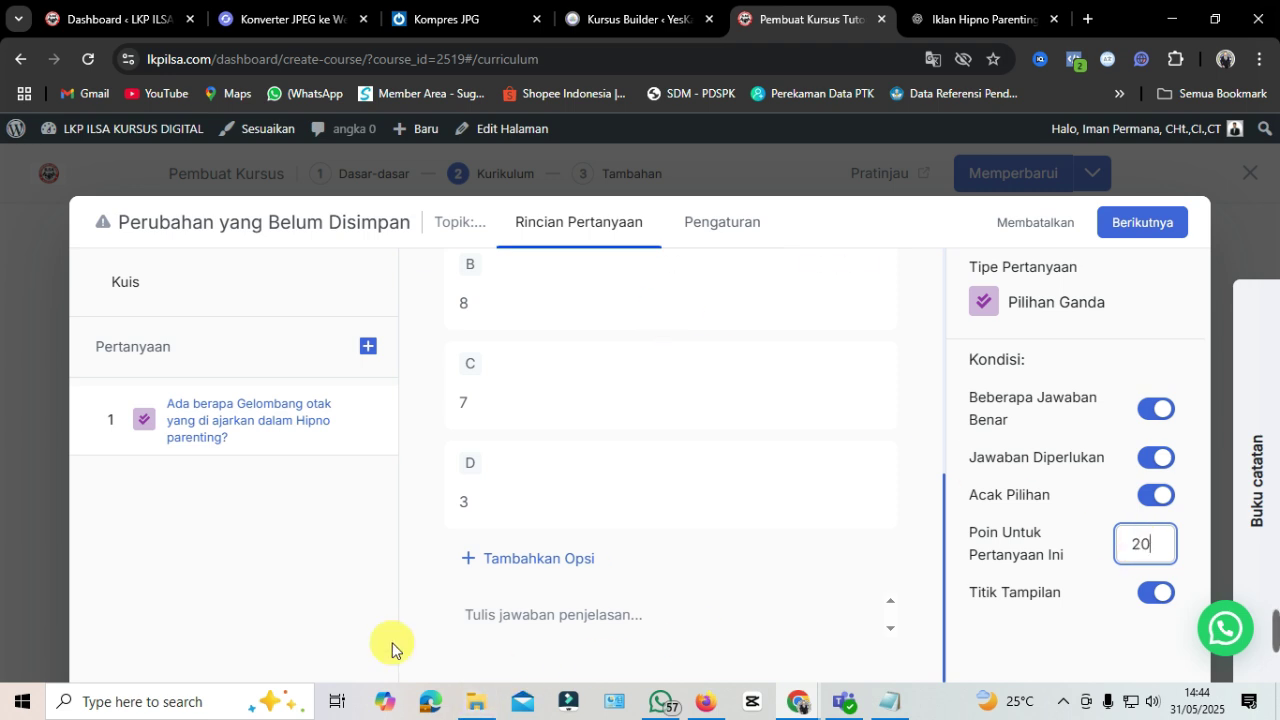
# Step: Go on to the quiz settings and set the time limit to 60 minutes
pyautogui.click(1155, 230)
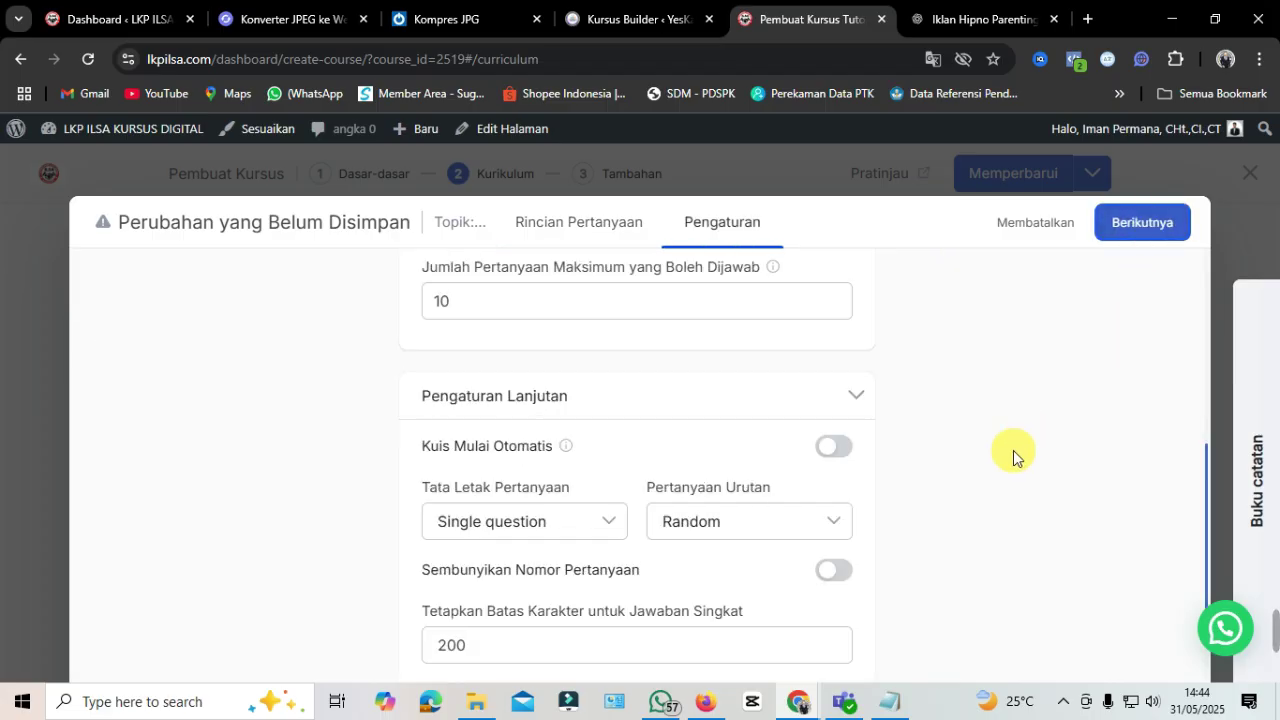
pyautogui.scroll(3, 1001, 458)
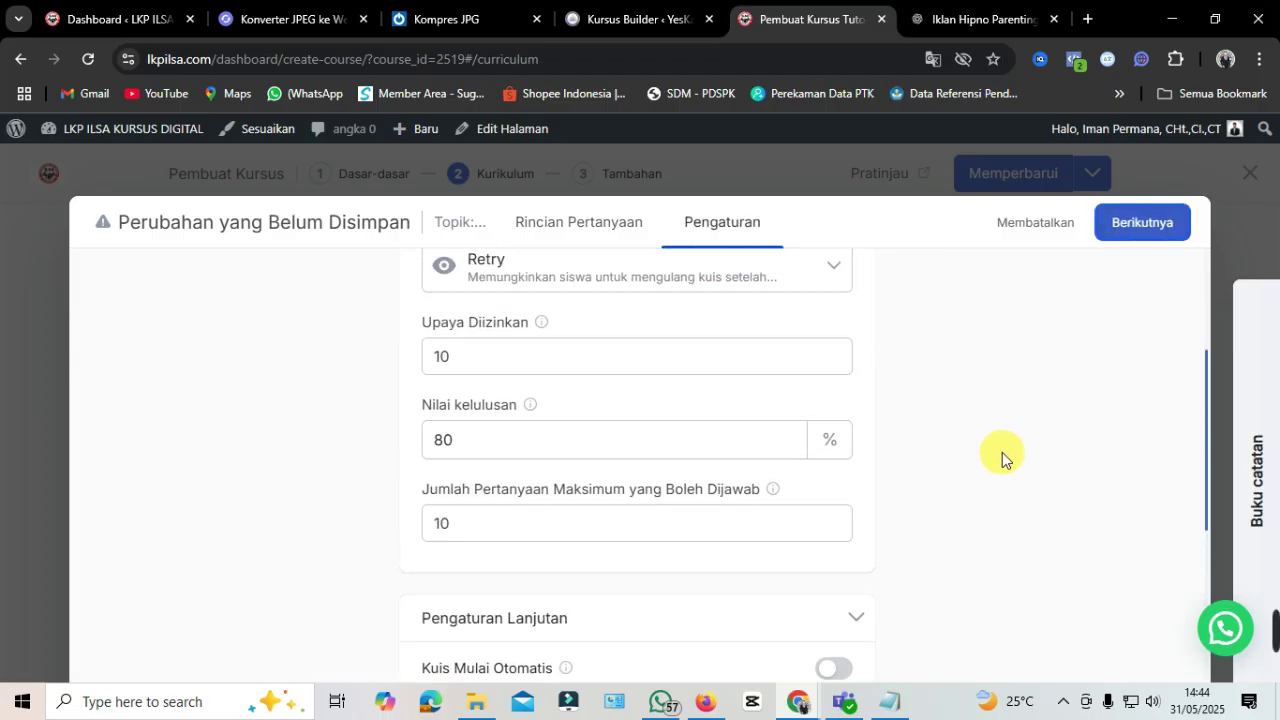
pyautogui.scroll(2, 1001, 458)
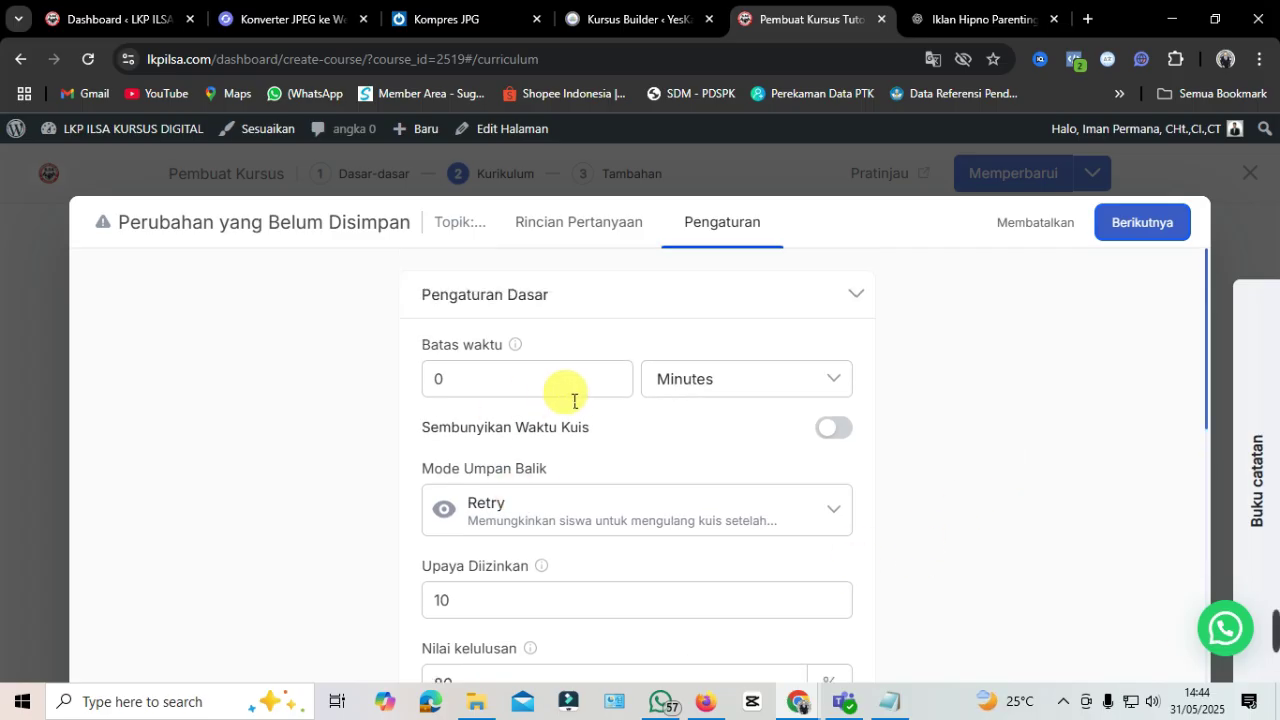
pyautogui.click(546, 390)
pyautogui.click(546, 391)
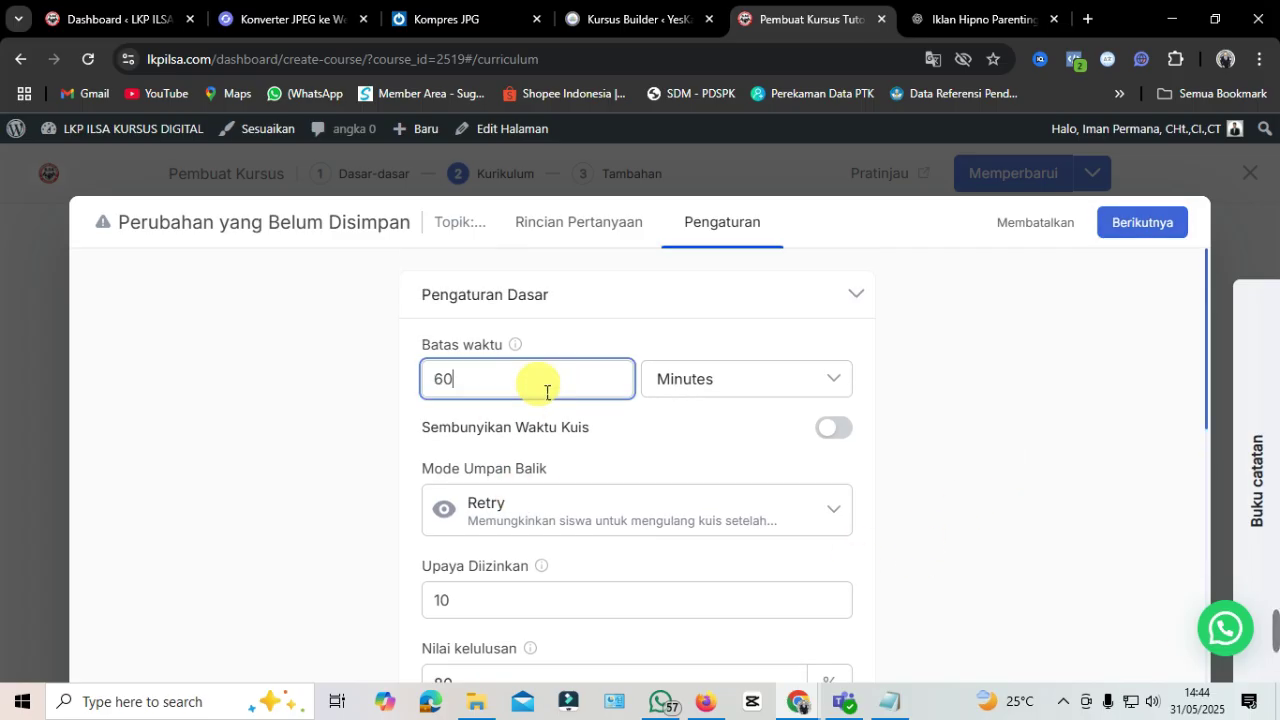
# Step: Keep the feedback mode on Retry (Mencoba kembali) and set the allowed attempts to 15
pyautogui.scroll(-2, 614, 443)
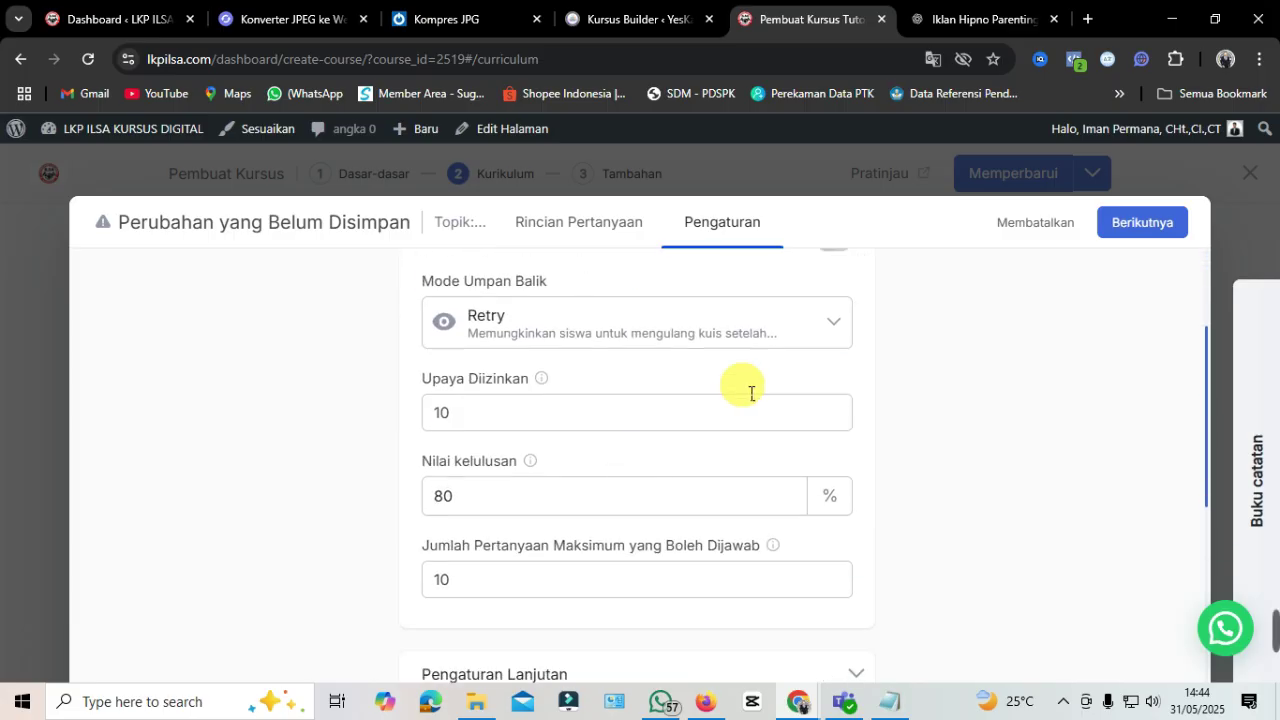
pyautogui.click(834, 322)
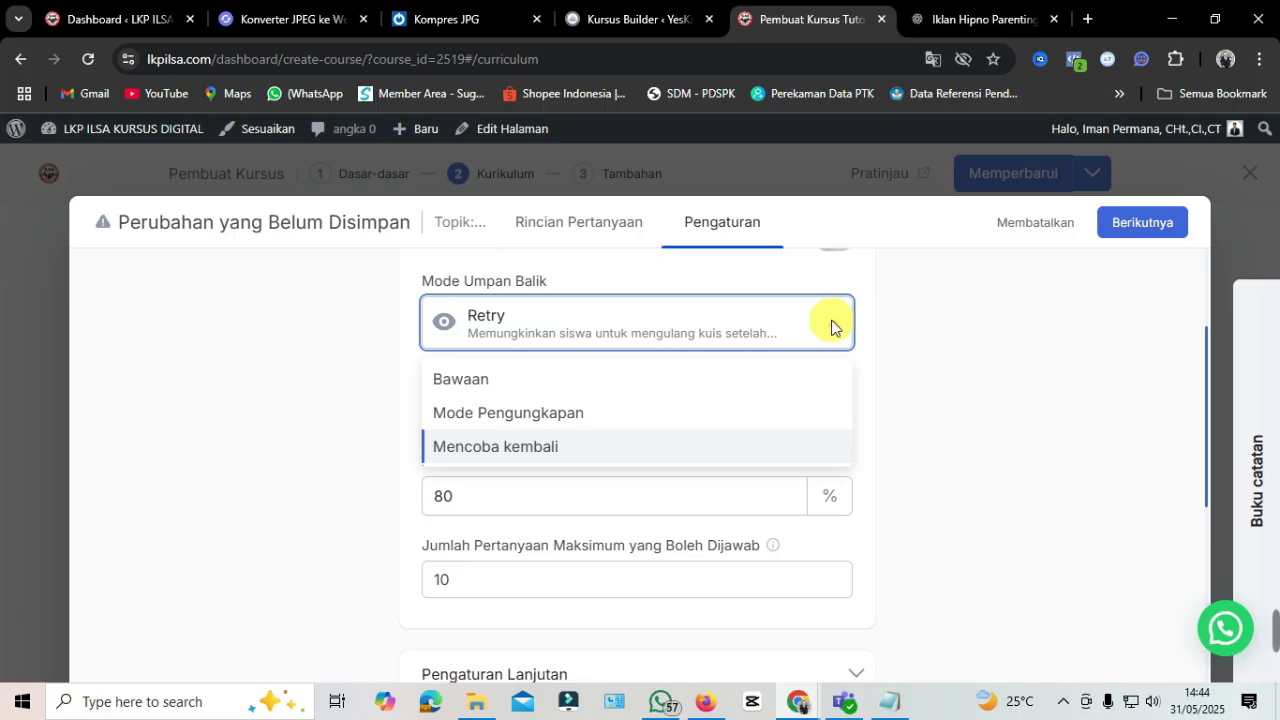
pyautogui.click(685, 448)
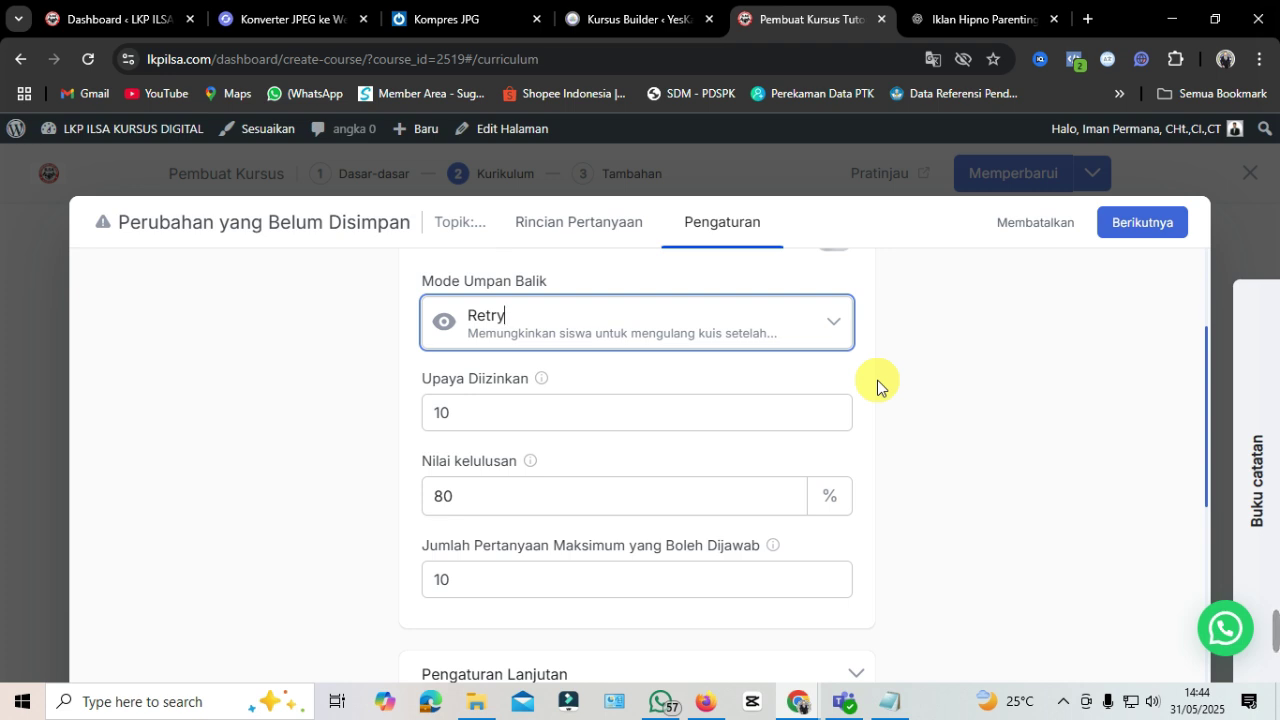
pyautogui.doubleClick(471, 419)
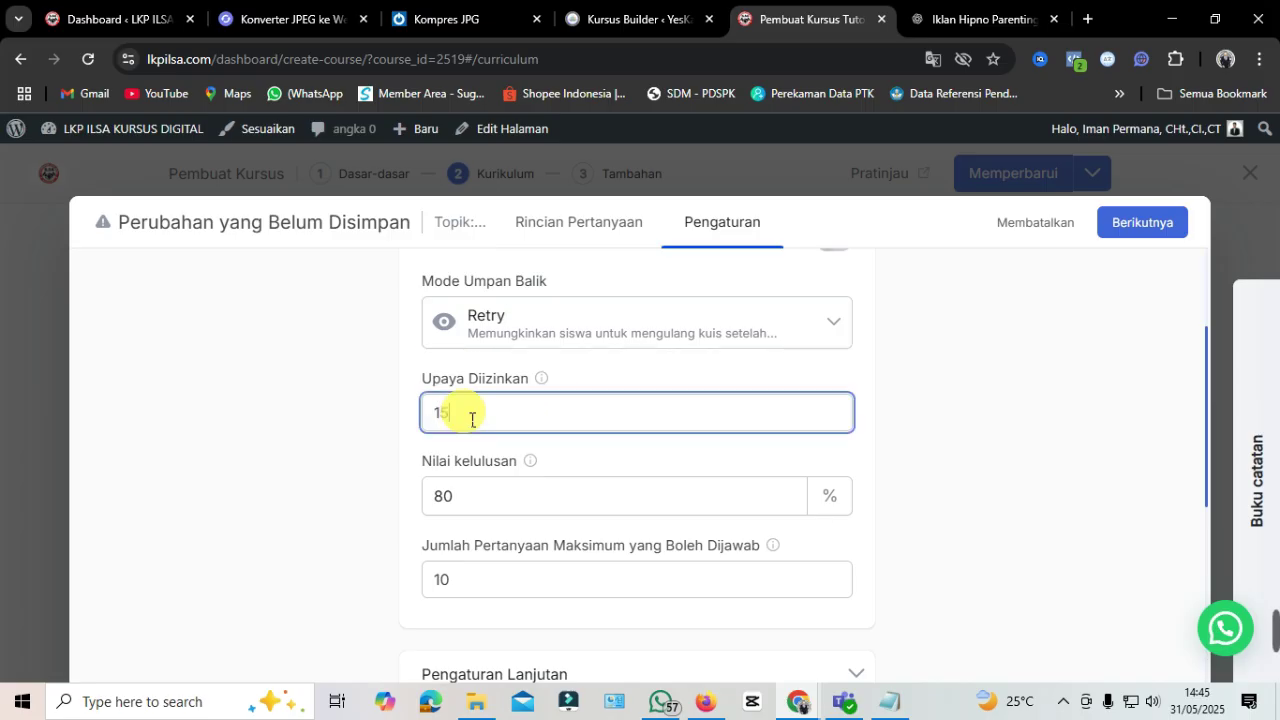
# Step: Review the remaining basic and advanced quiz settings, leave them as they are and save the quiz
pyautogui.scroll(-2, 474, 419)
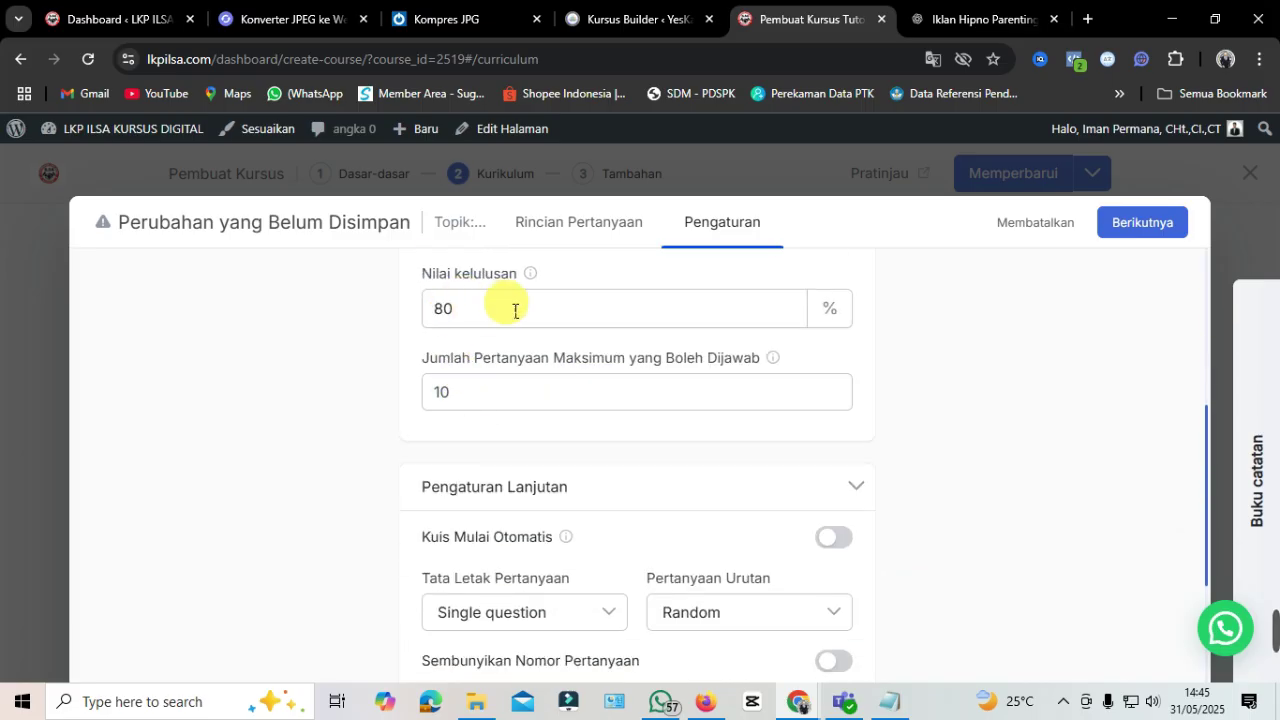
pyautogui.scroll(-2, 476, 408)
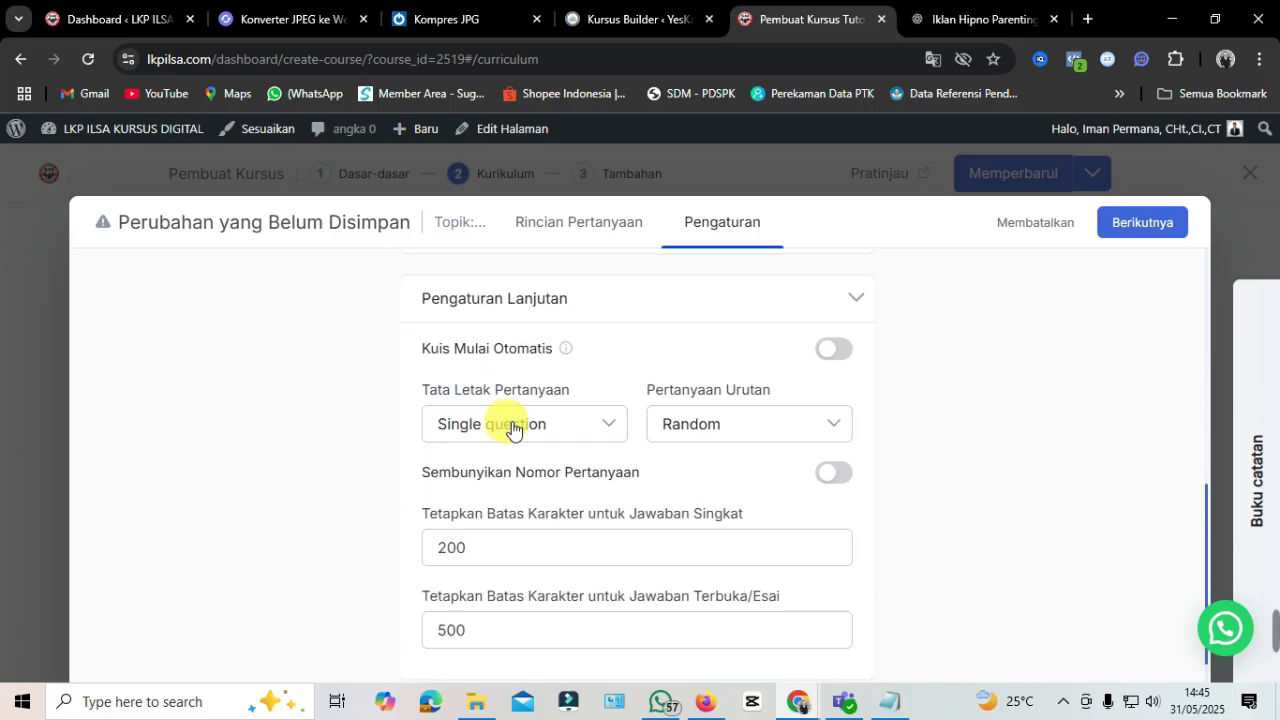
pyautogui.scroll(-1, 508, 420)
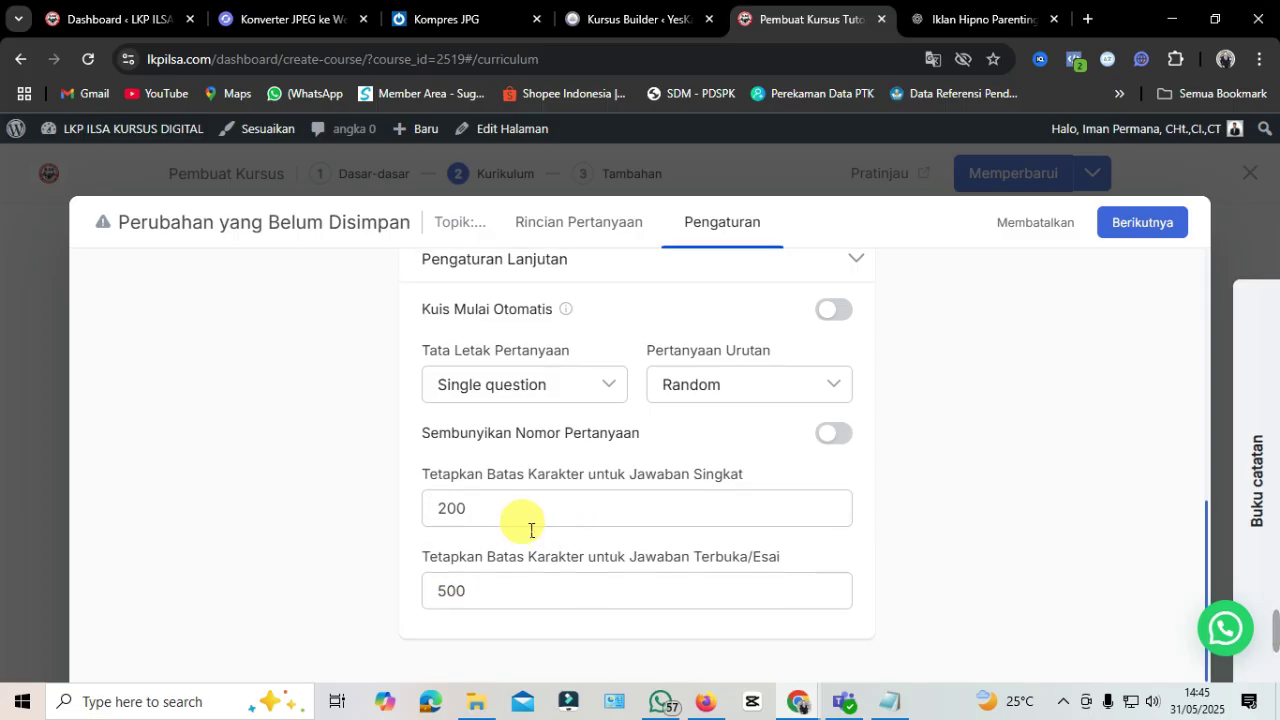
pyautogui.scroll(6, 865, 475)
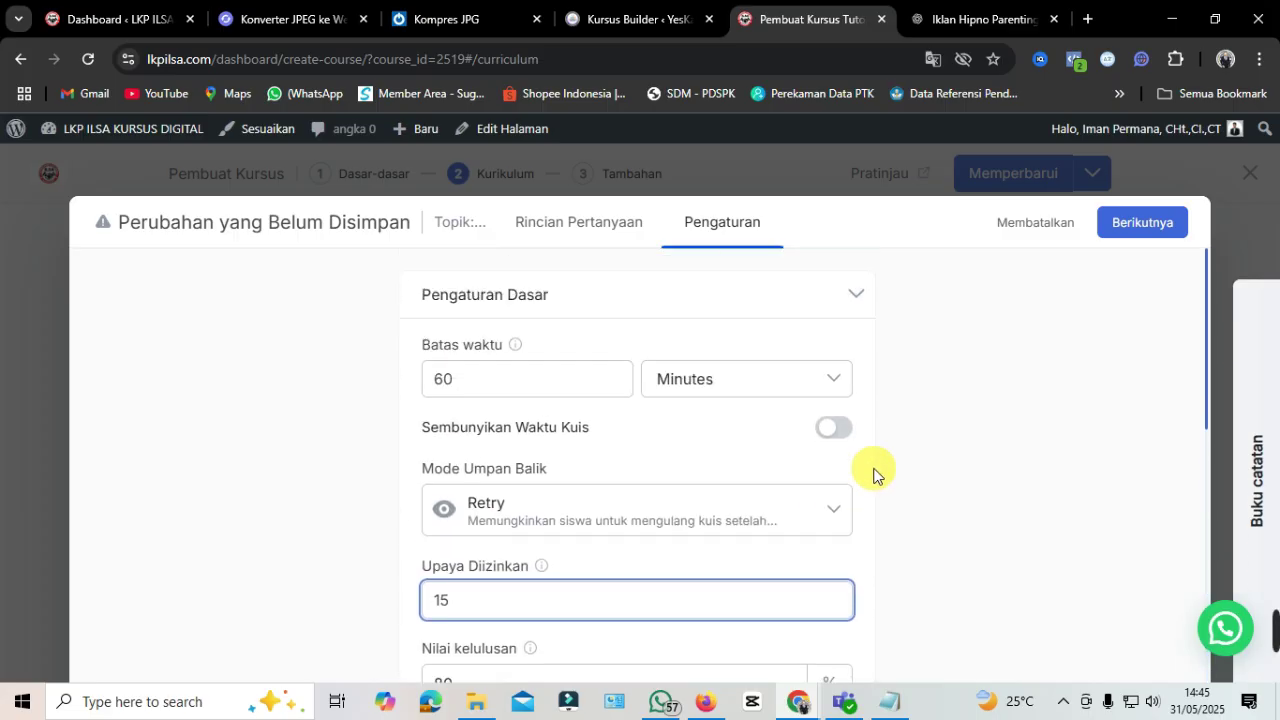
pyautogui.click(1143, 230)
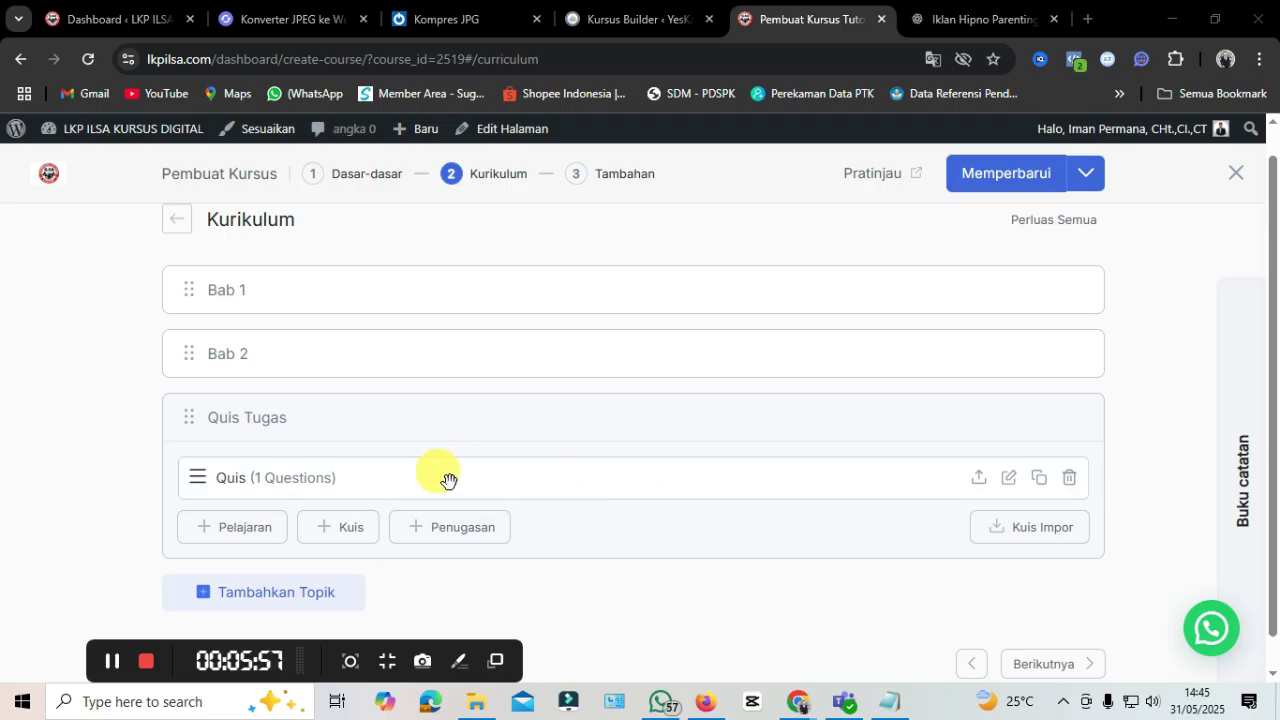
# Step: Reopen the saved quiz in the Quis Tugas topic and add a True/False question, with the page switched back to English
pyautogui.click(1010, 480)
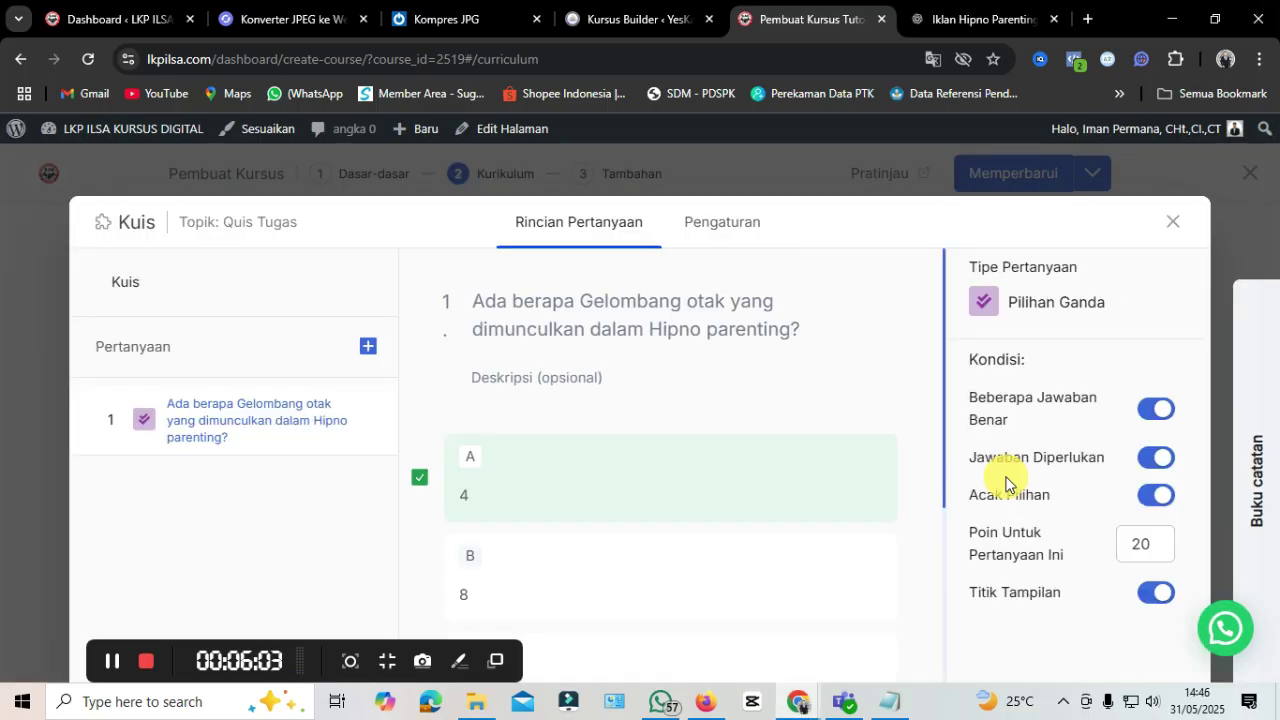
pyautogui.scroll(-2, 737, 371)
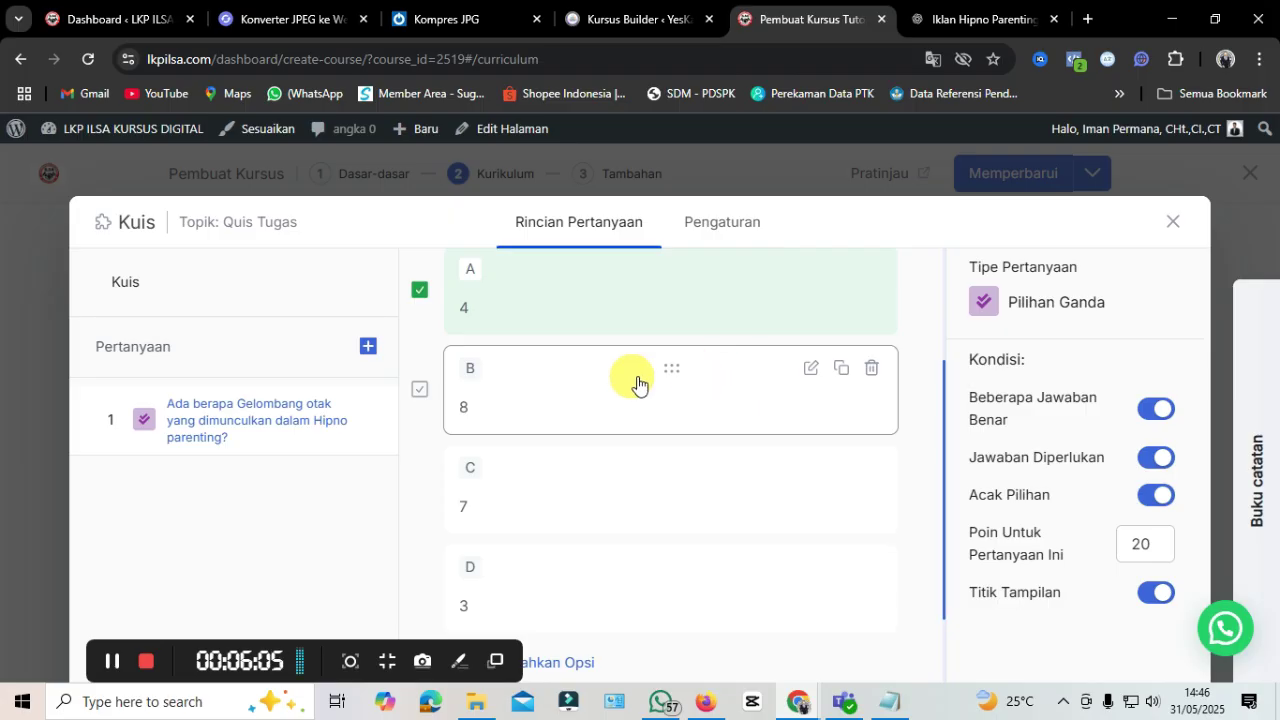
pyautogui.click(368, 348)
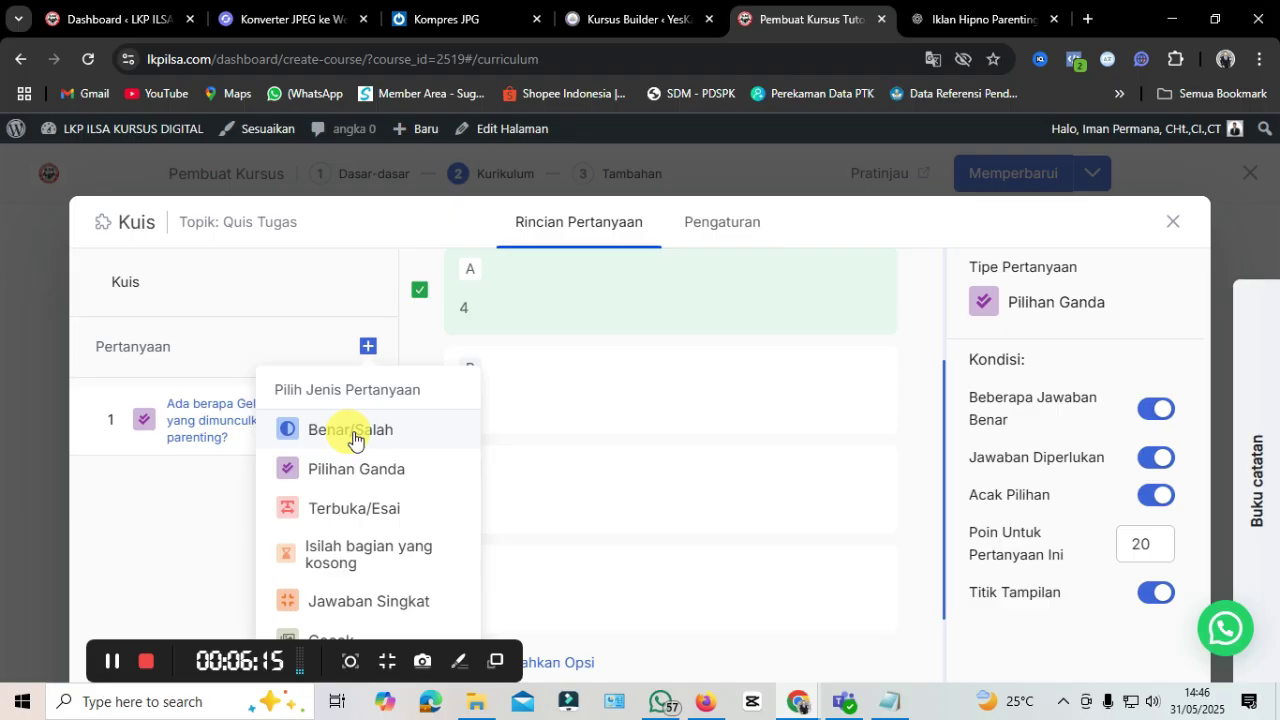
pyautogui.click(933, 62)
pyautogui.click(722, 98)
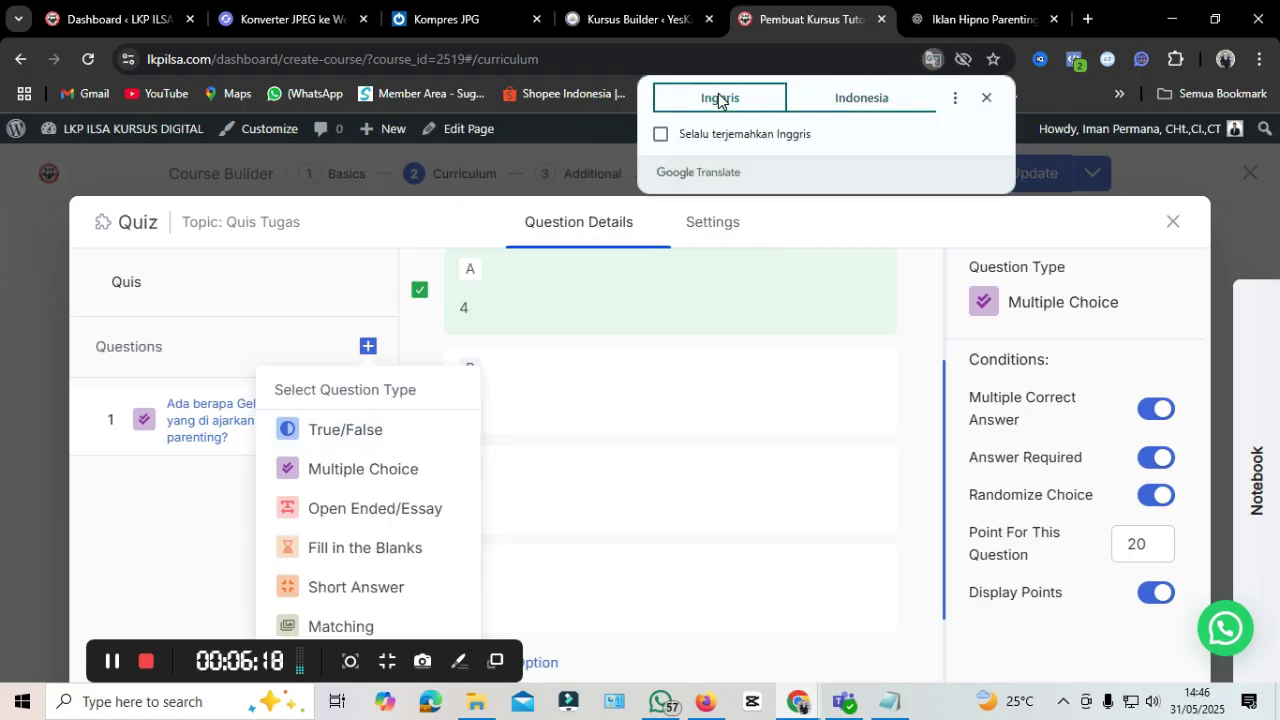
pyautogui.click(364, 436)
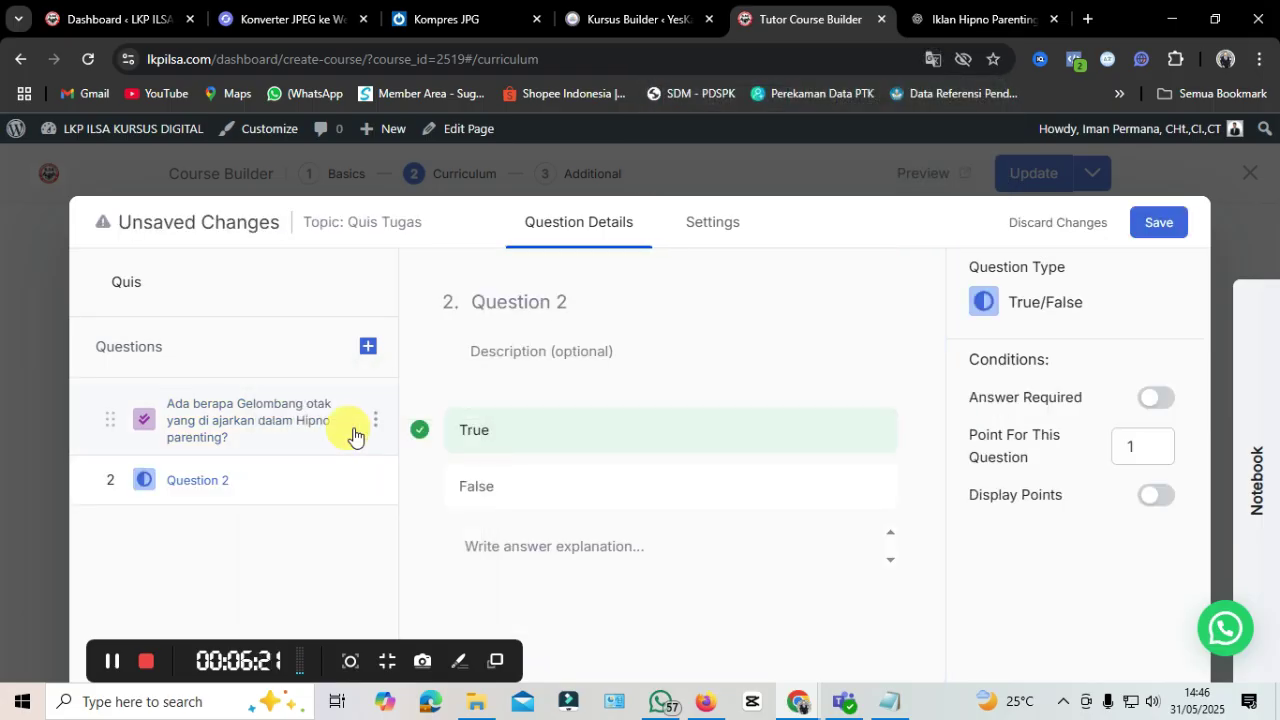
# Step: Title the True/False question "jangan main game , jangan nakal. ini adalah kata?"
pyautogui.click(933, 59)
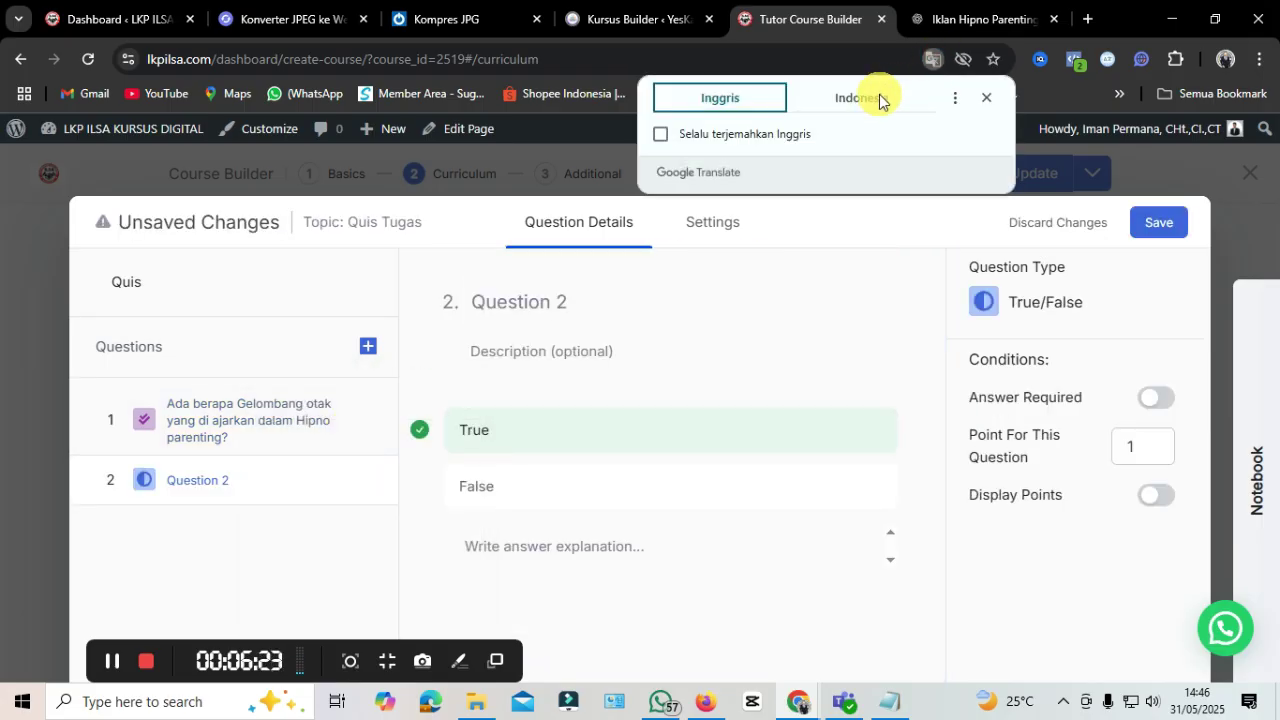
pyautogui.click(862, 98)
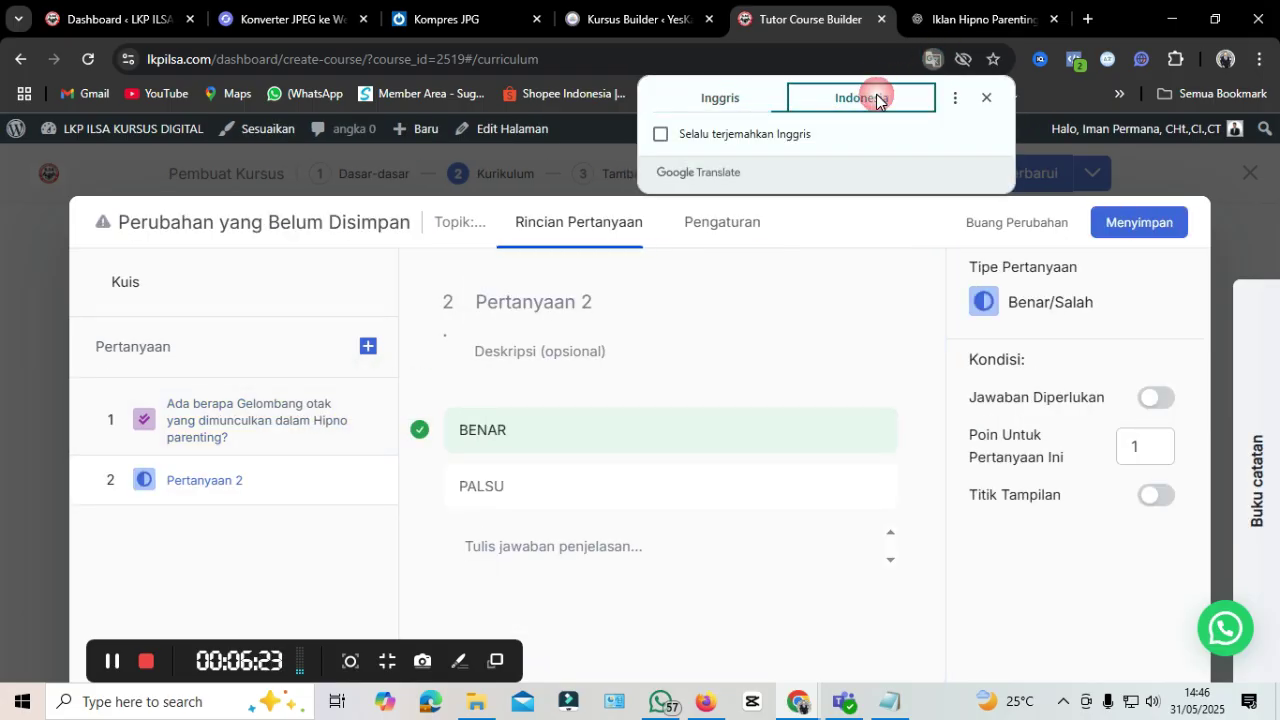
pyautogui.click(608, 299)
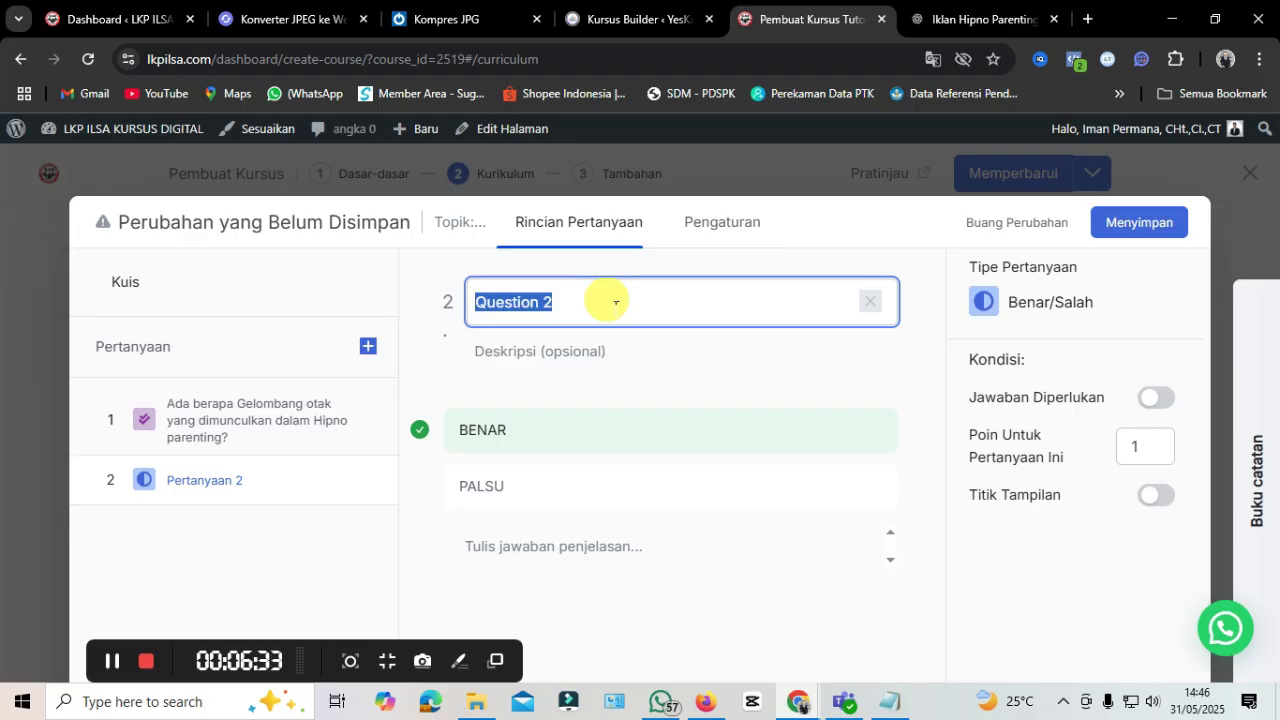
pyautogui.press('BackSpace')
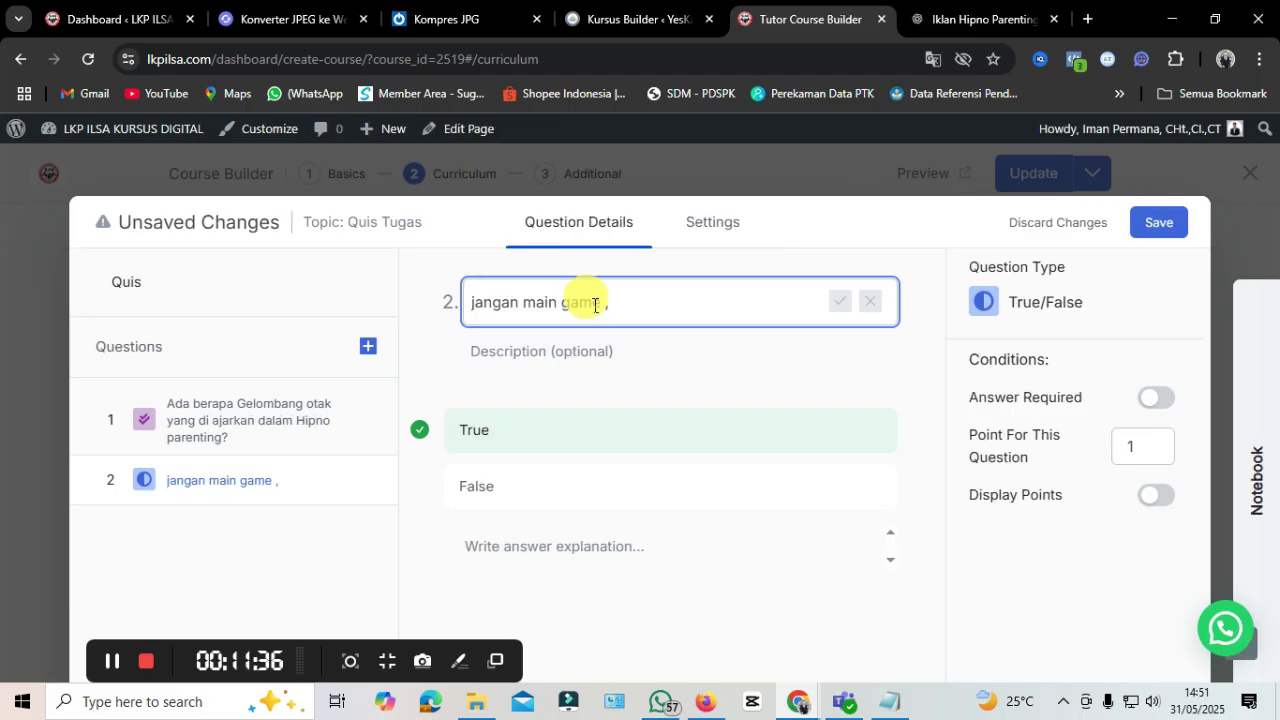
pyautogui.write('jangan main game , janga')
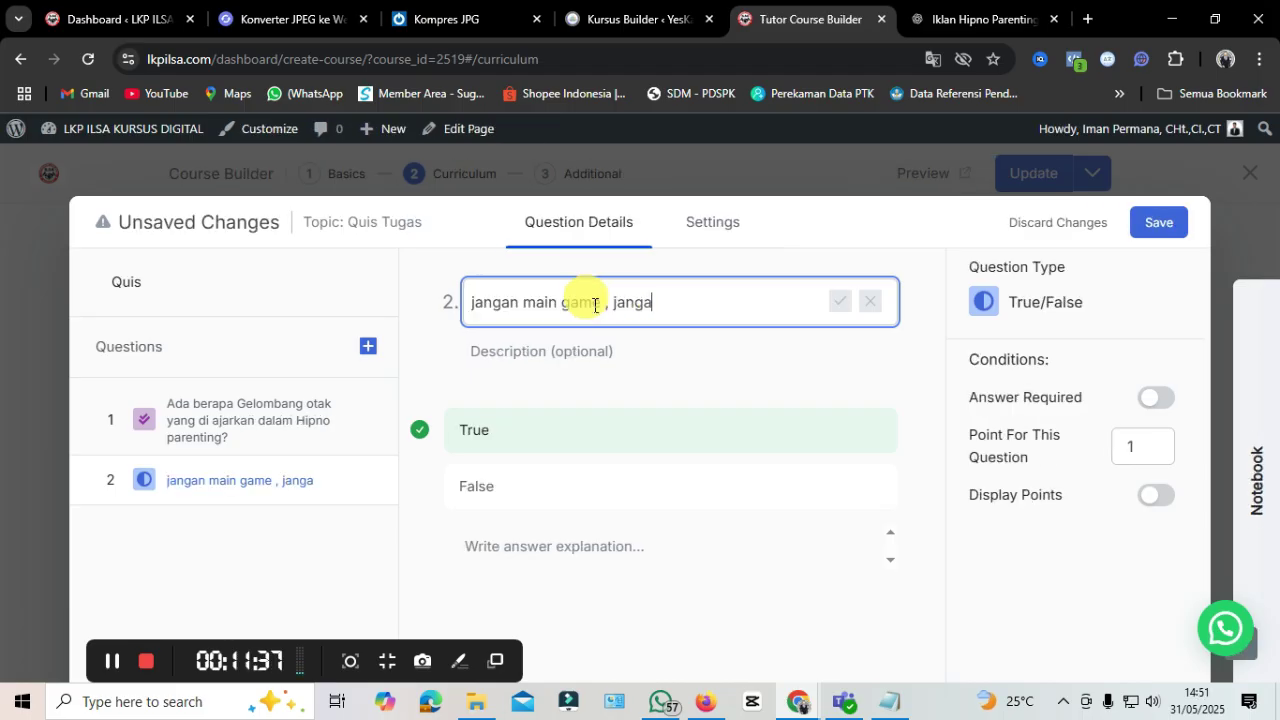
pyautogui.write('n nak')
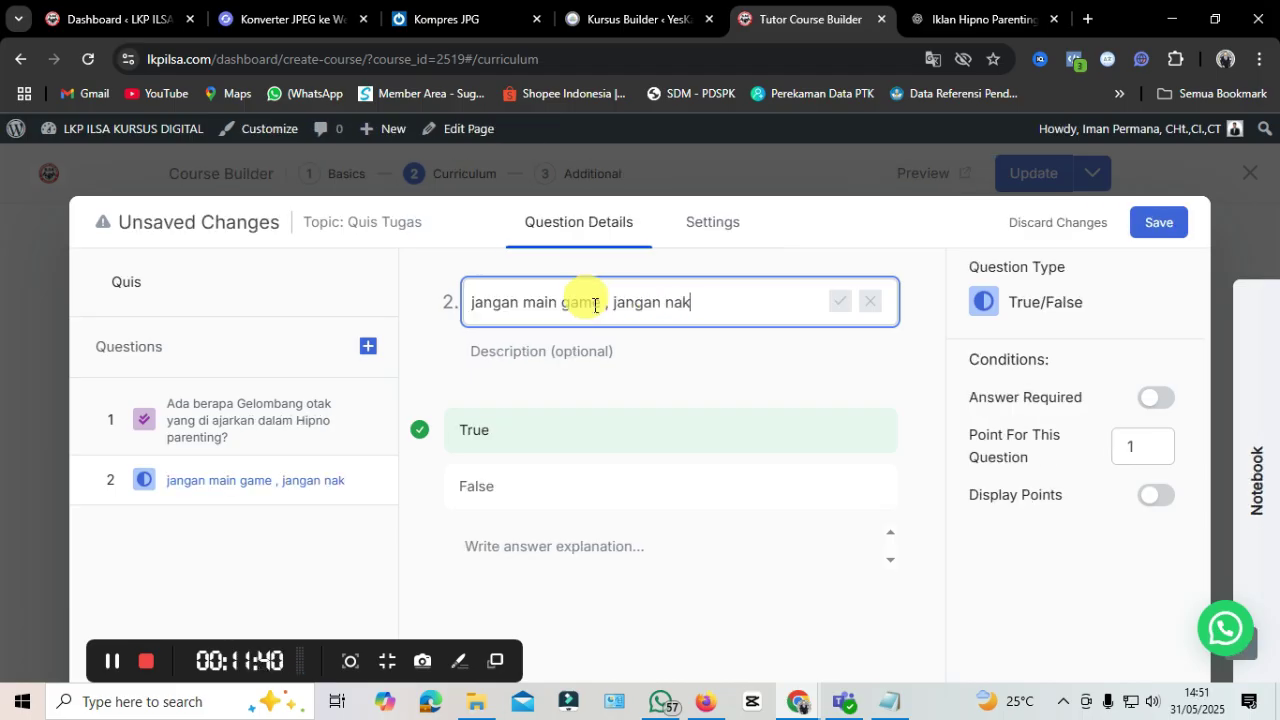
pyautogui.write('al. ini adalah')
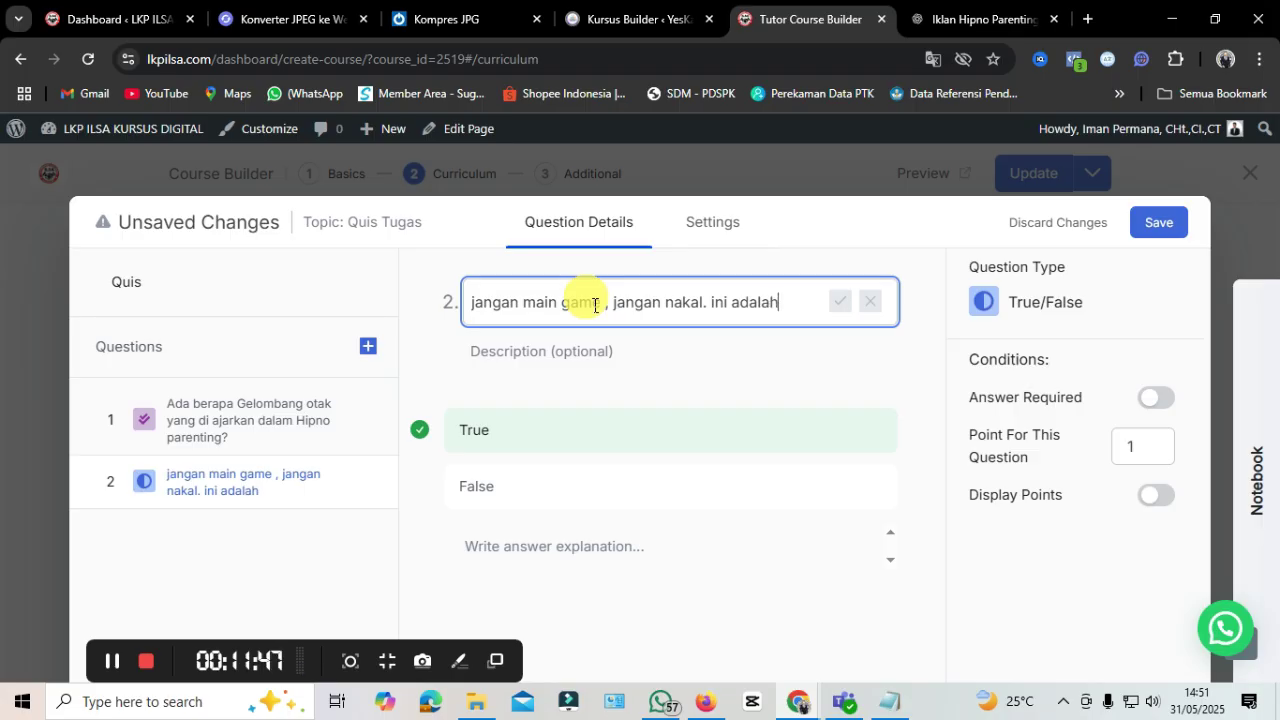
pyautogui.write(' katya')
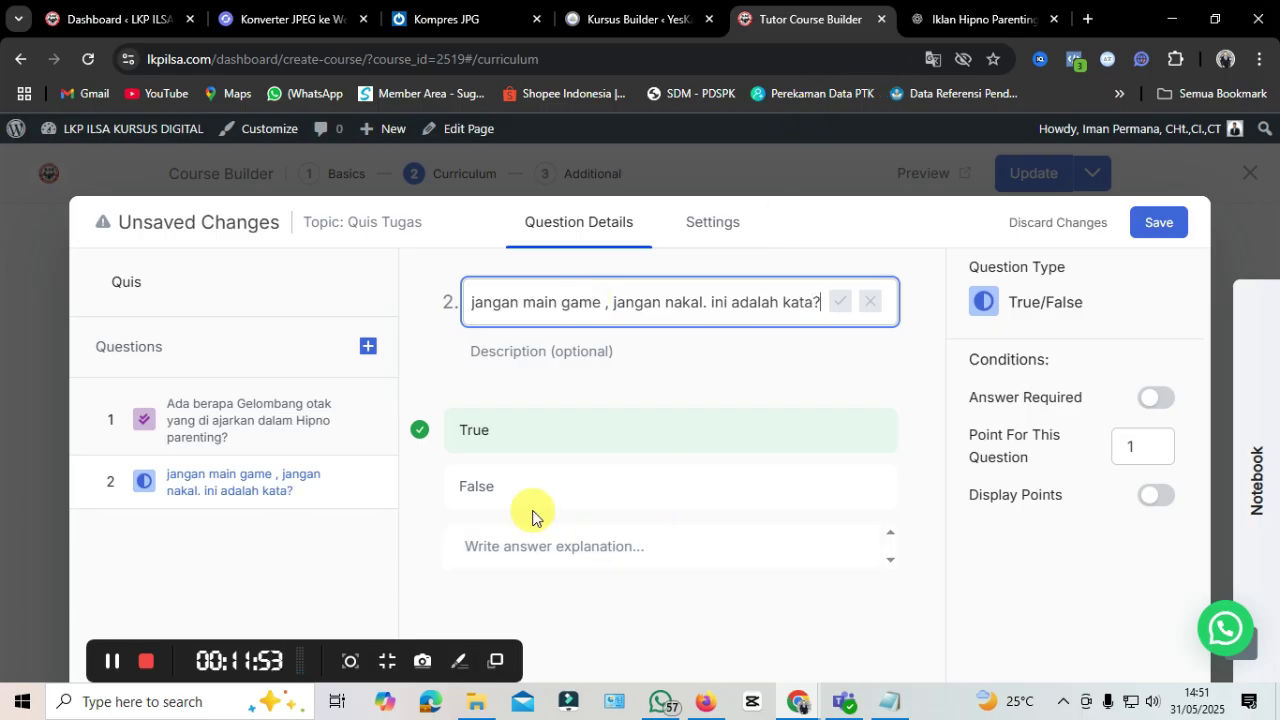
# Step: Mark False as the second question's correct answer, confirm its title and save the quiz
pyautogui.click(428, 486)
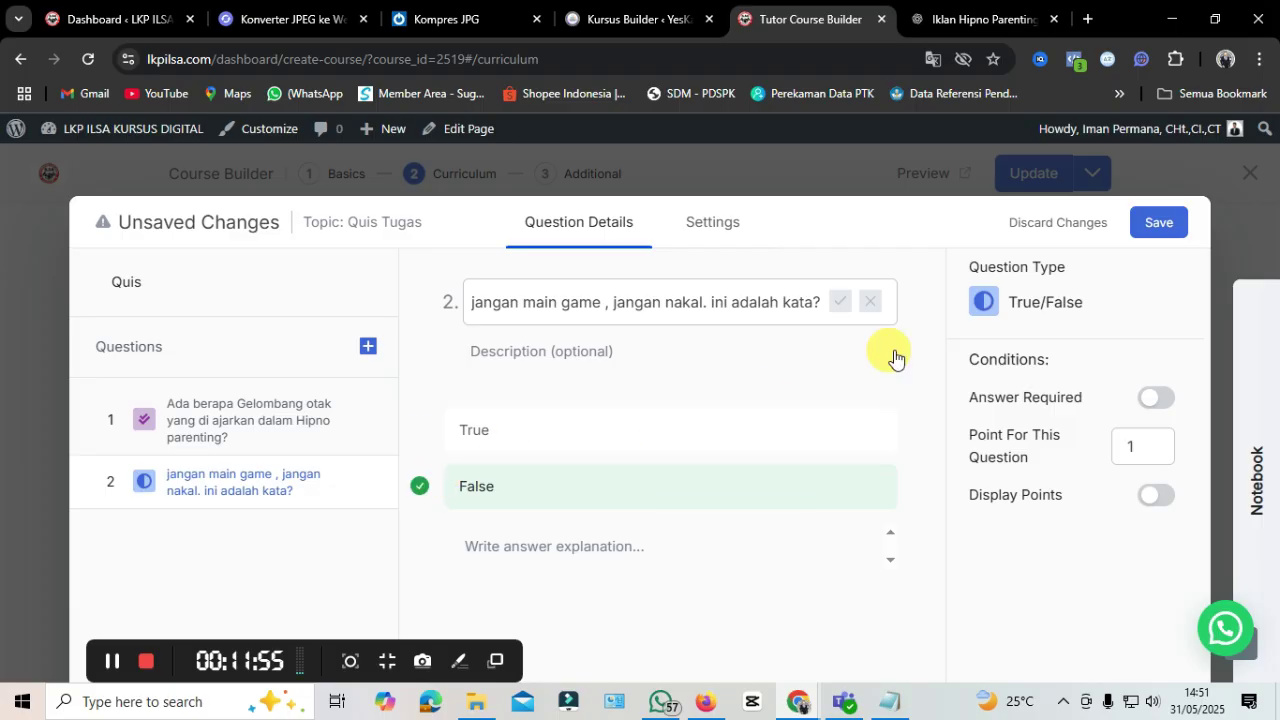
pyautogui.click(836, 308)
pyautogui.click(840, 302)
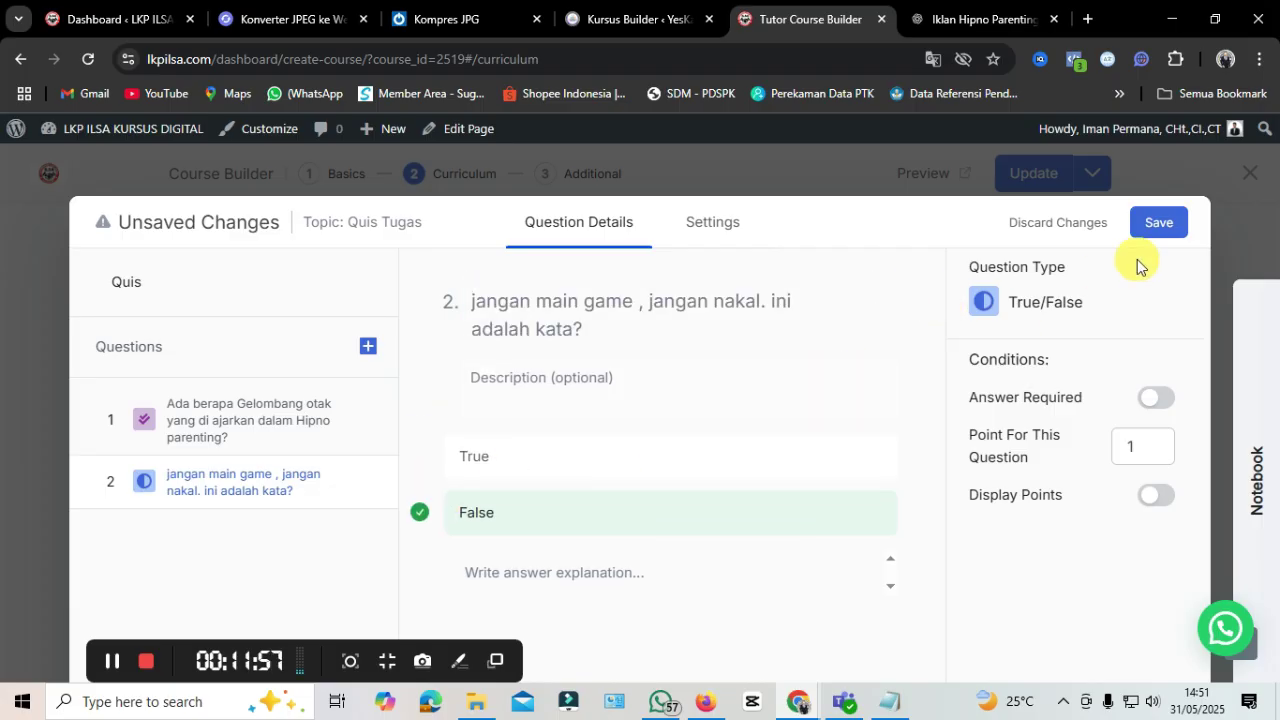
pyautogui.click(1159, 224)
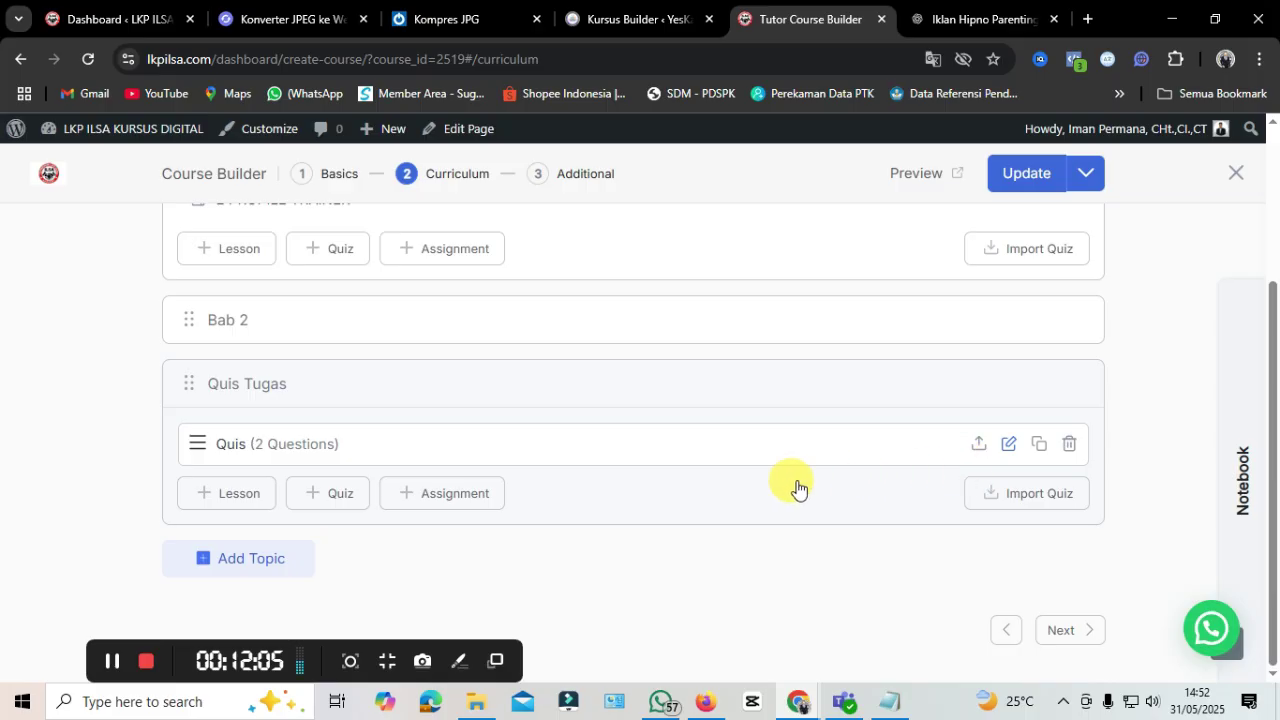
# Step: Reopen the quiz in the Quis Tugas topic and add an Open Ended/Essay (Terbuka/Esai) question, with the page translated to Indonesian
pyautogui.click(1017, 447)
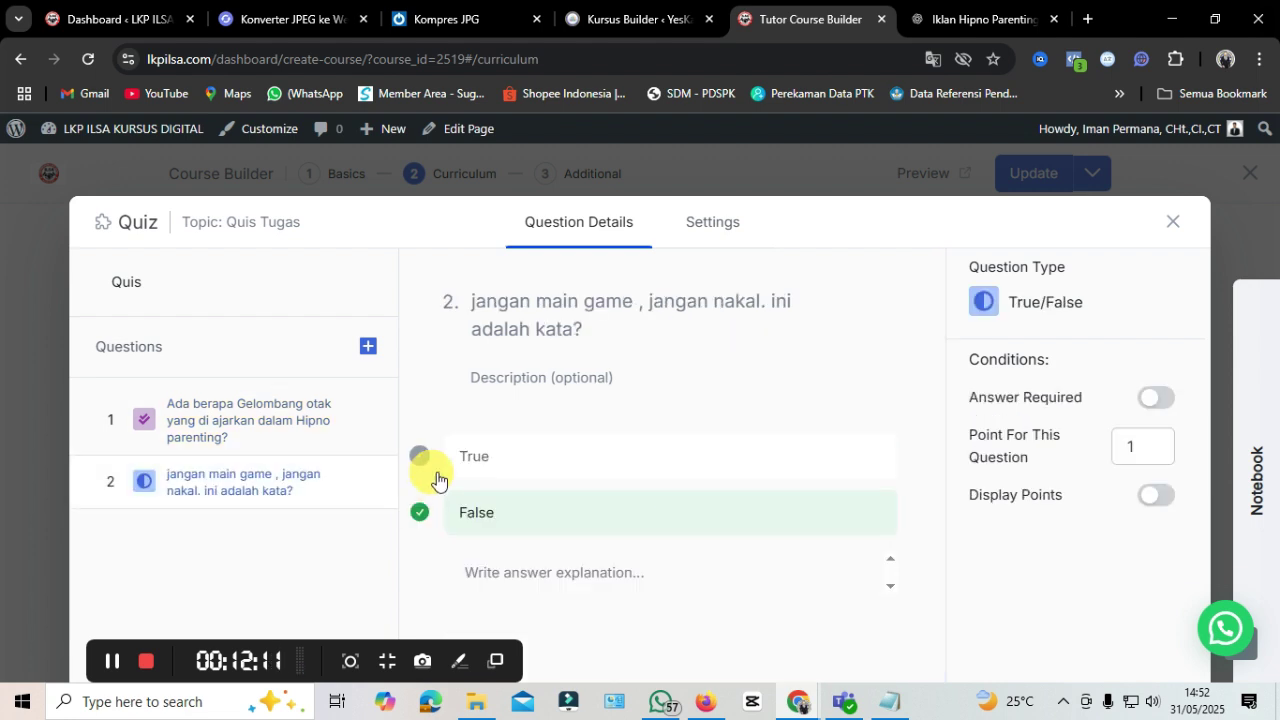
pyautogui.click(368, 346)
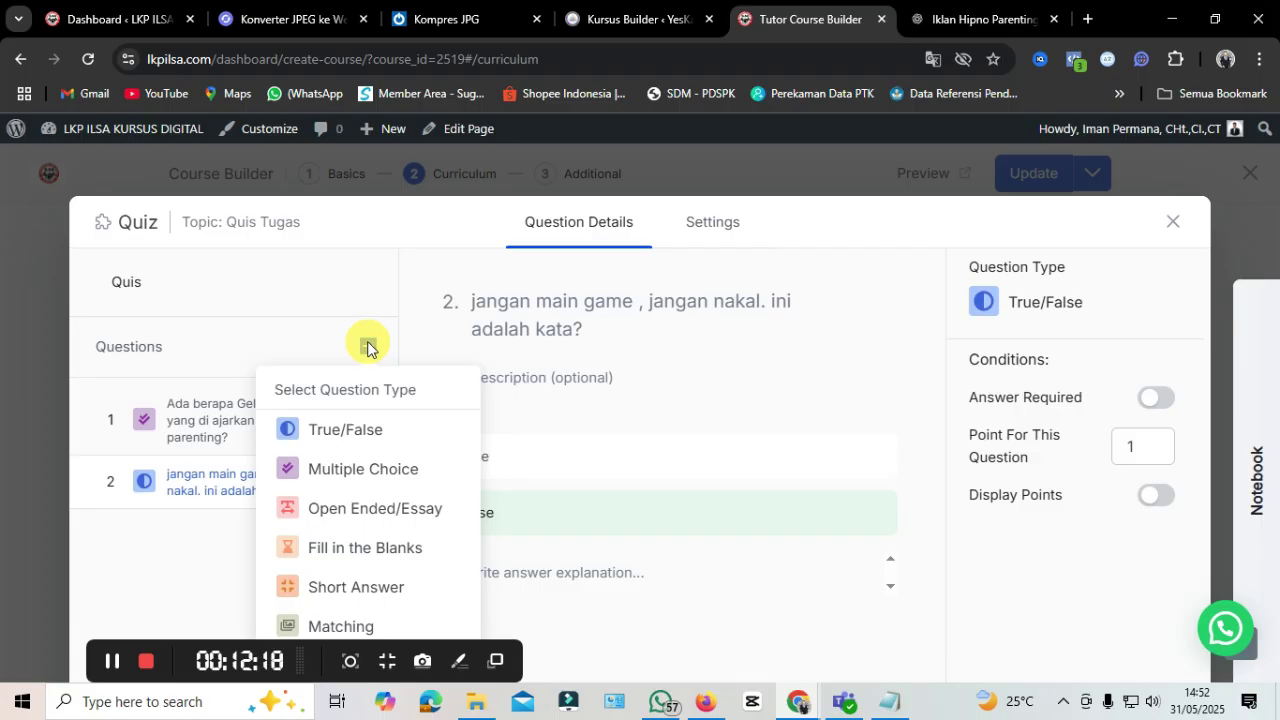
pyautogui.click(933, 61)
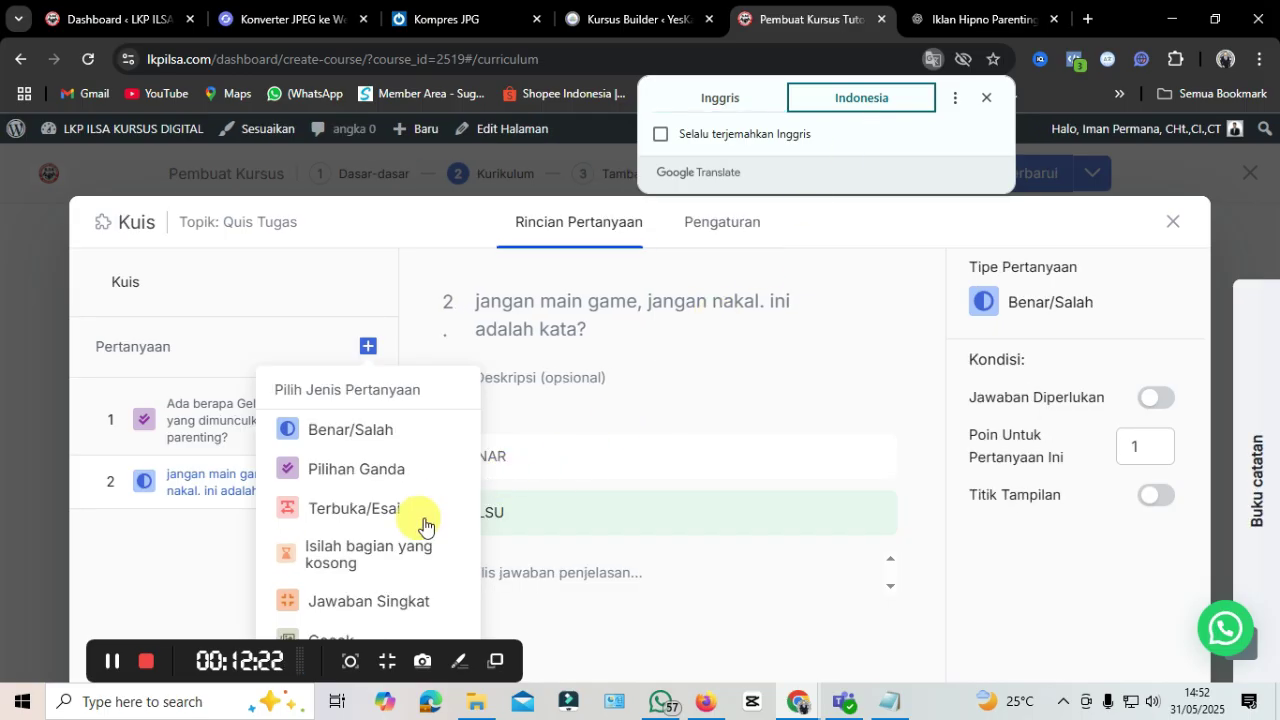
pyautogui.click(353, 510)
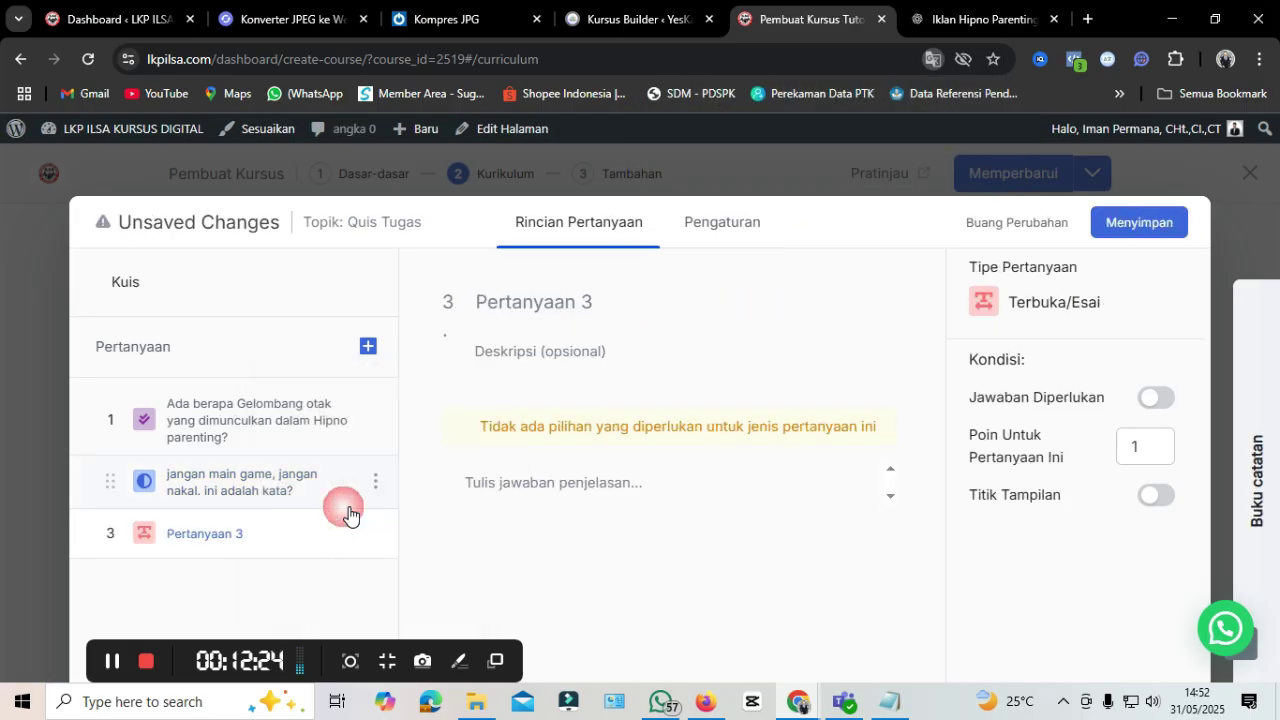
# Step: Title the essay question "Sedang kondisi apa anak di Hipno perenting?"
pyautogui.click(600, 308)
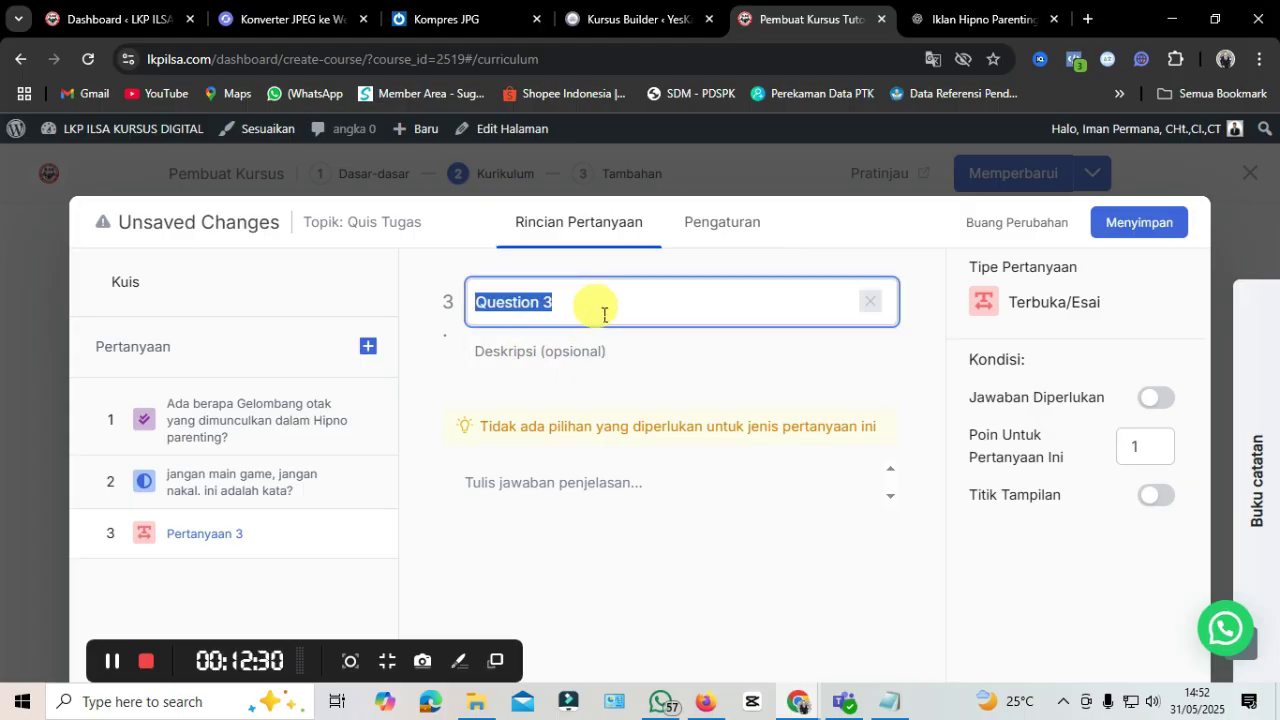
pyautogui.write('Sedang kondisi apa anak di Hi')
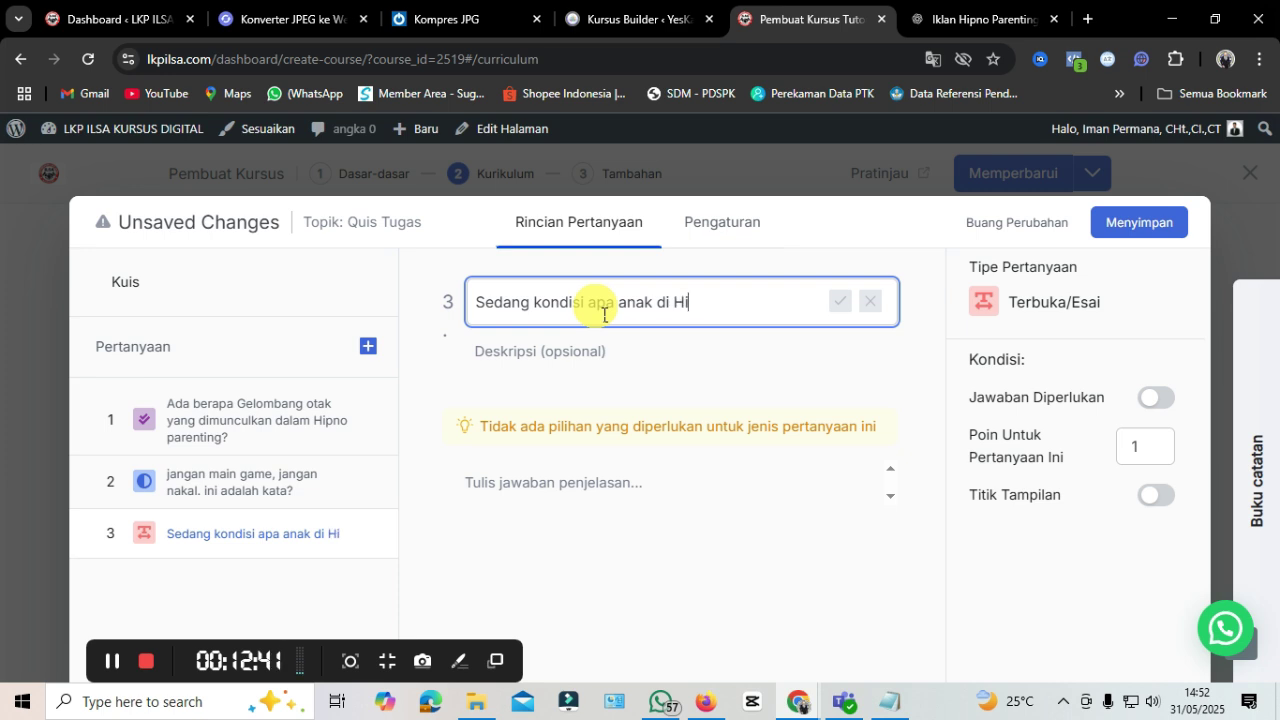
pyautogui.write('no')
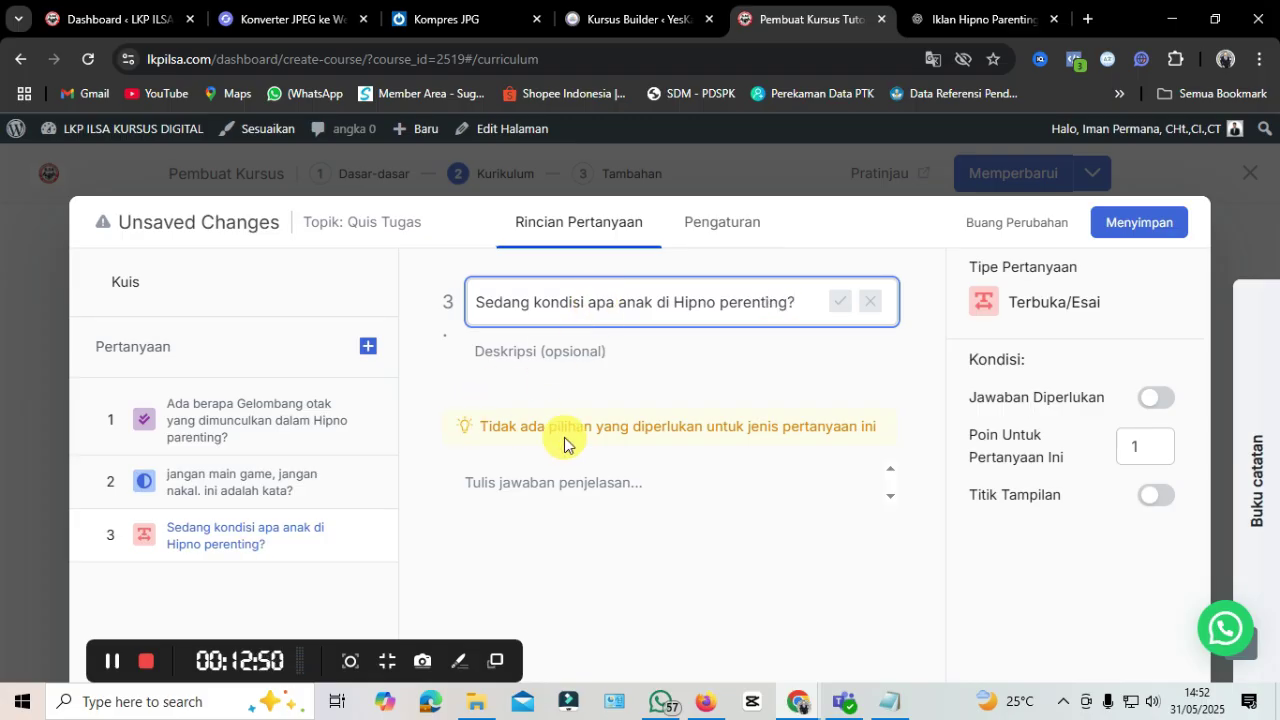
pyautogui.click(507, 484)
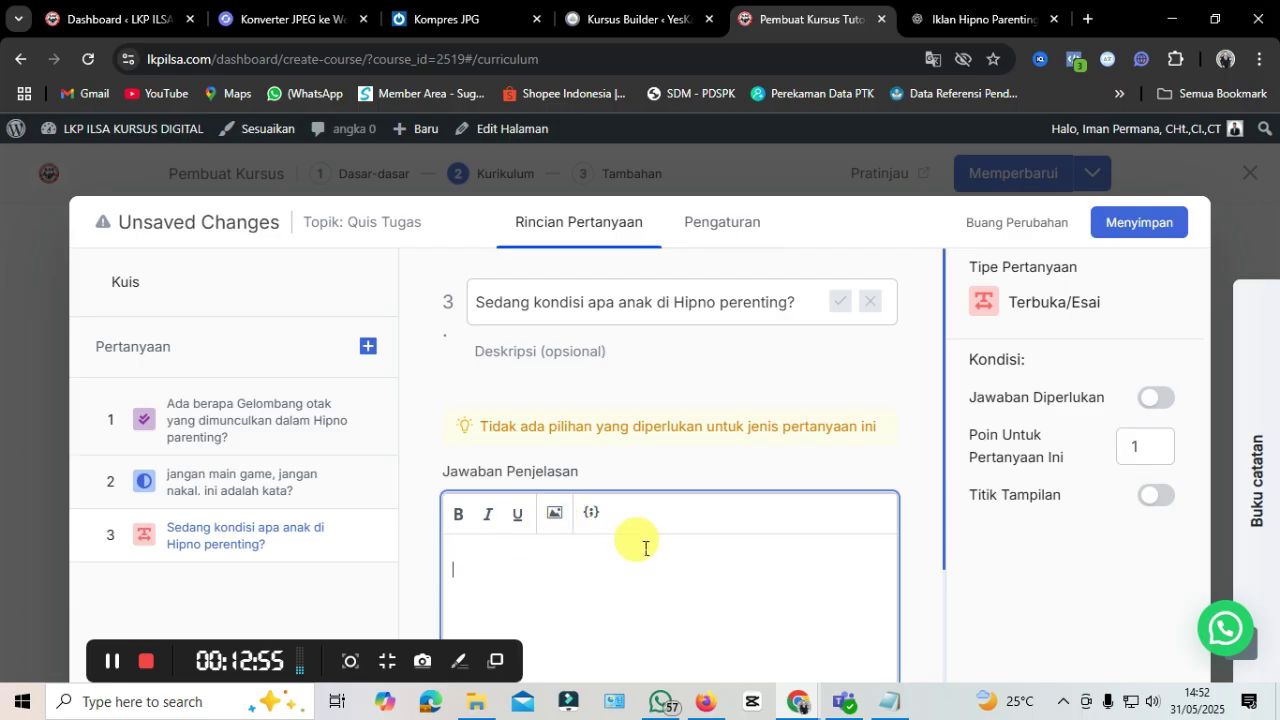
pyautogui.scroll(-2, 780, 482)
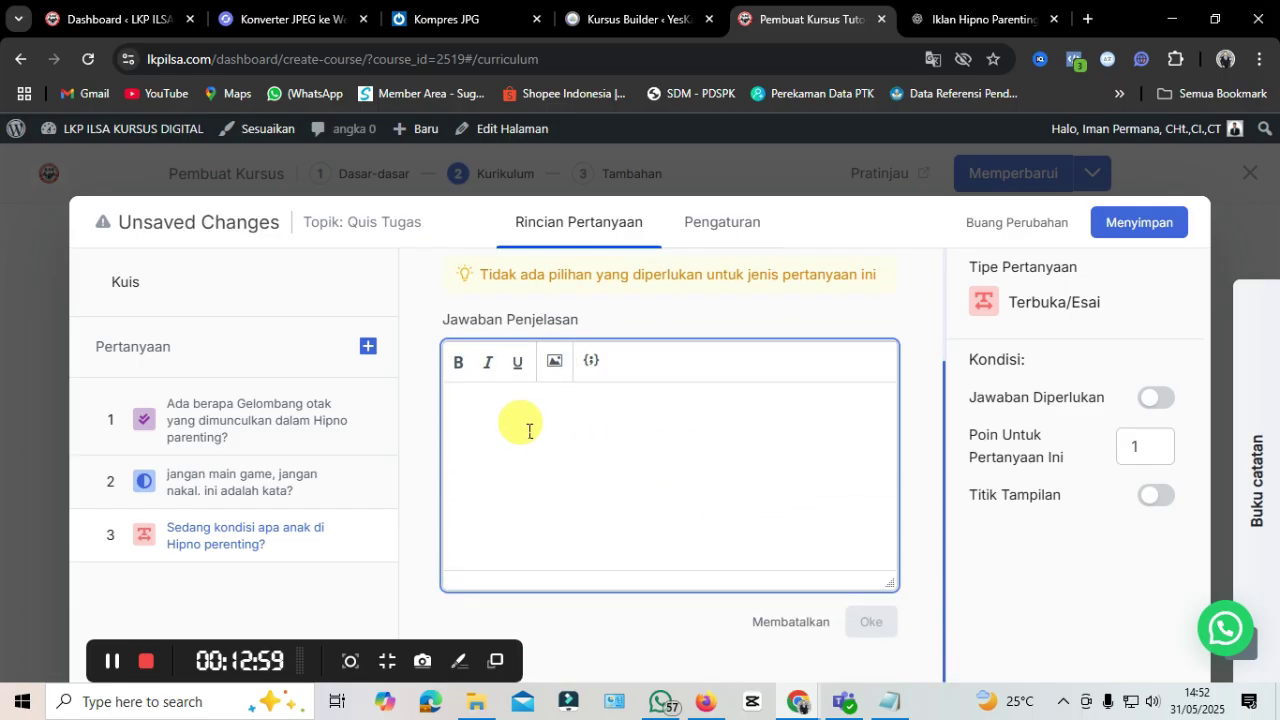
pyautogui.scroll(2, 652, 449)
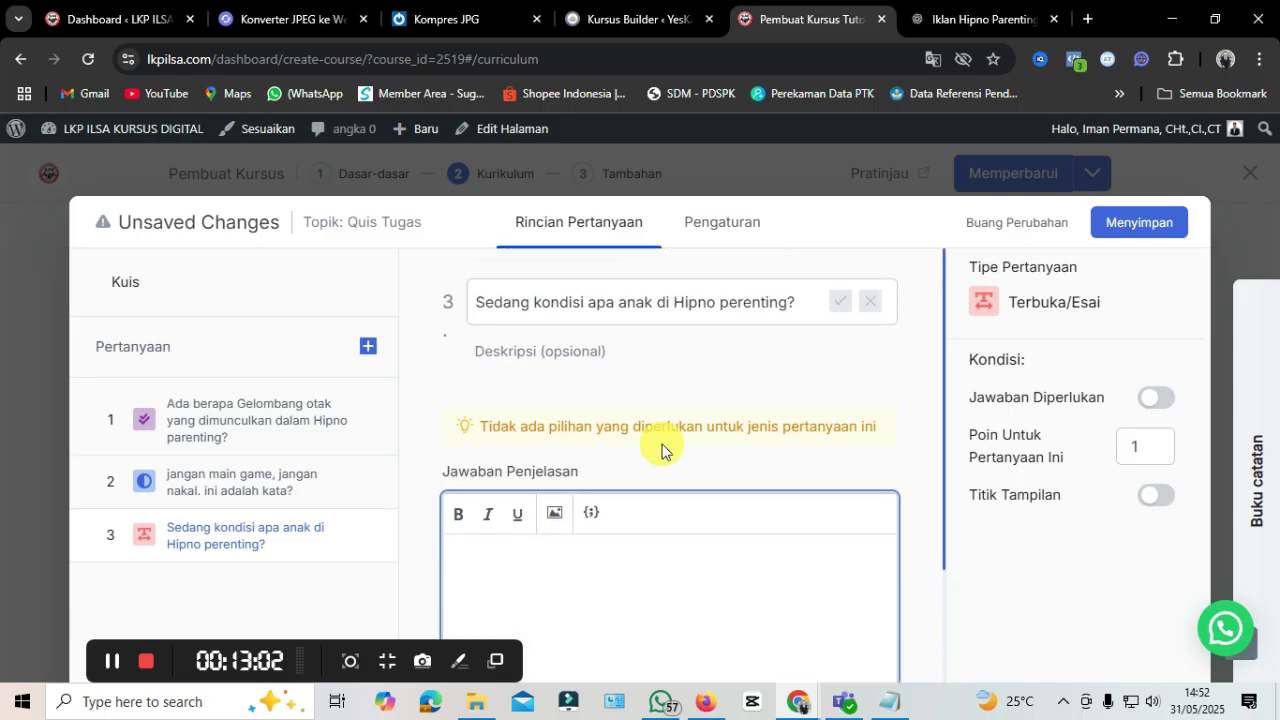
pyautogui.scroll(-2, 663, 449)
pyautogui.click(876, 626)
pyautogui.click(788, 625)
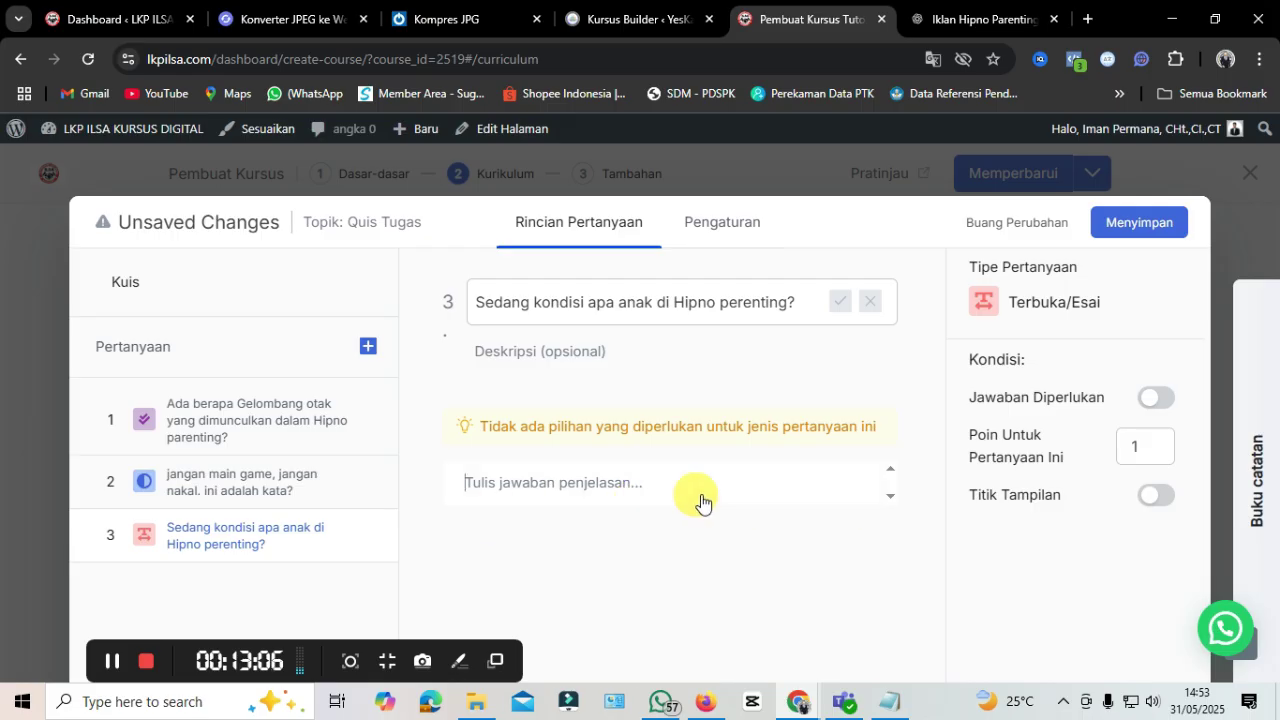
pyautogui.click(788, 500)
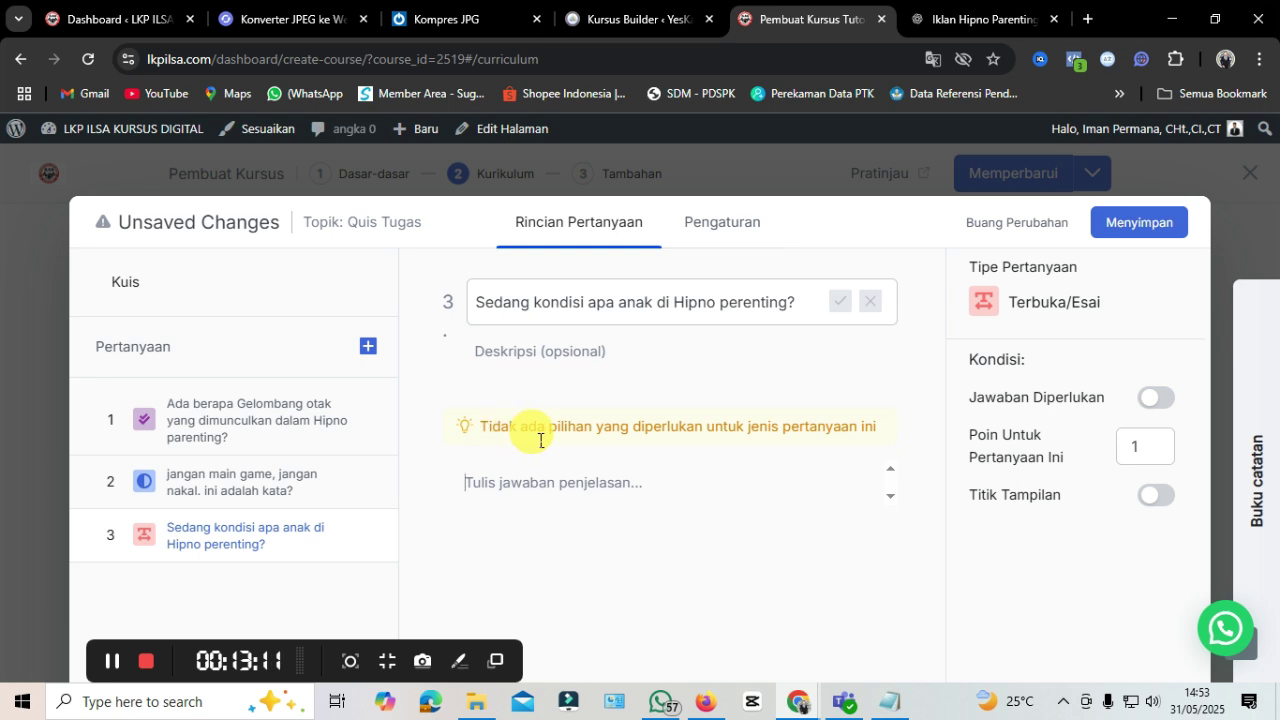
pyautogui.click(838, 472)
# Step: Require an answer and display points for both the essay and True/False questions, and give the True/False question 20 points
pyautogui.click(1162, 398)
pyautogui.click(1160, 497)
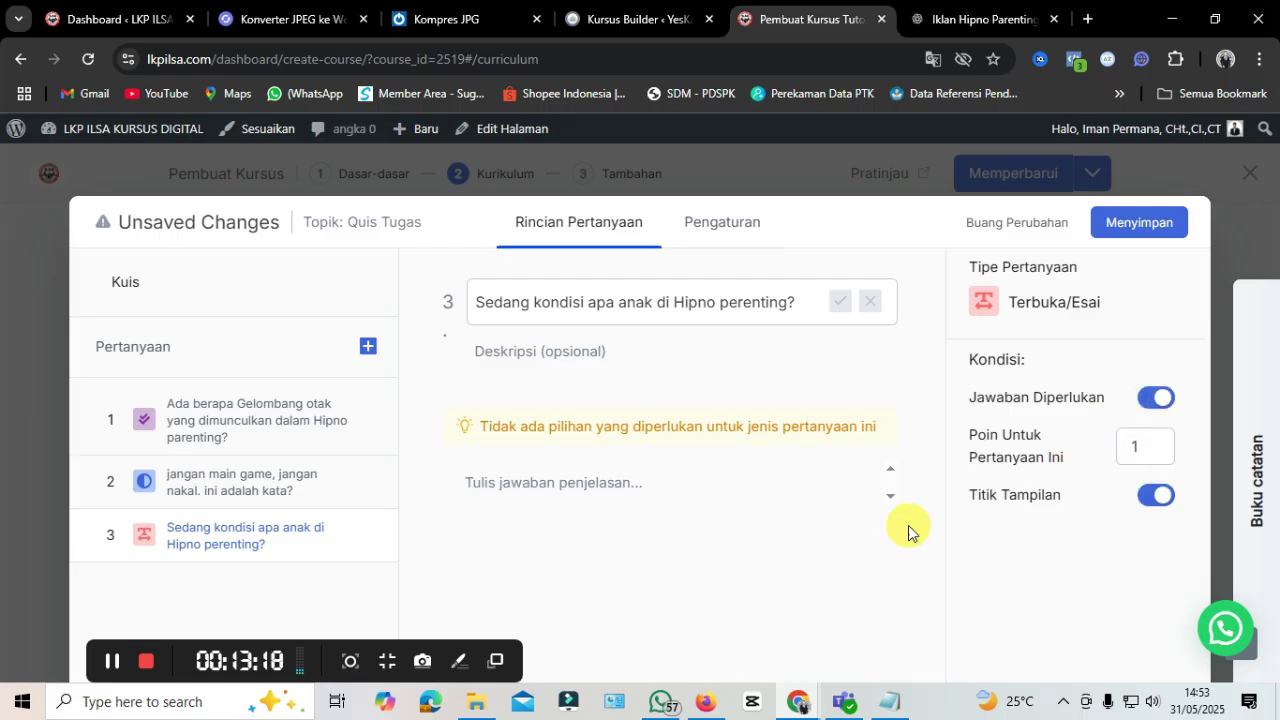
pyautogui.click(229, 484)
pyautogui.click(1160, 398)
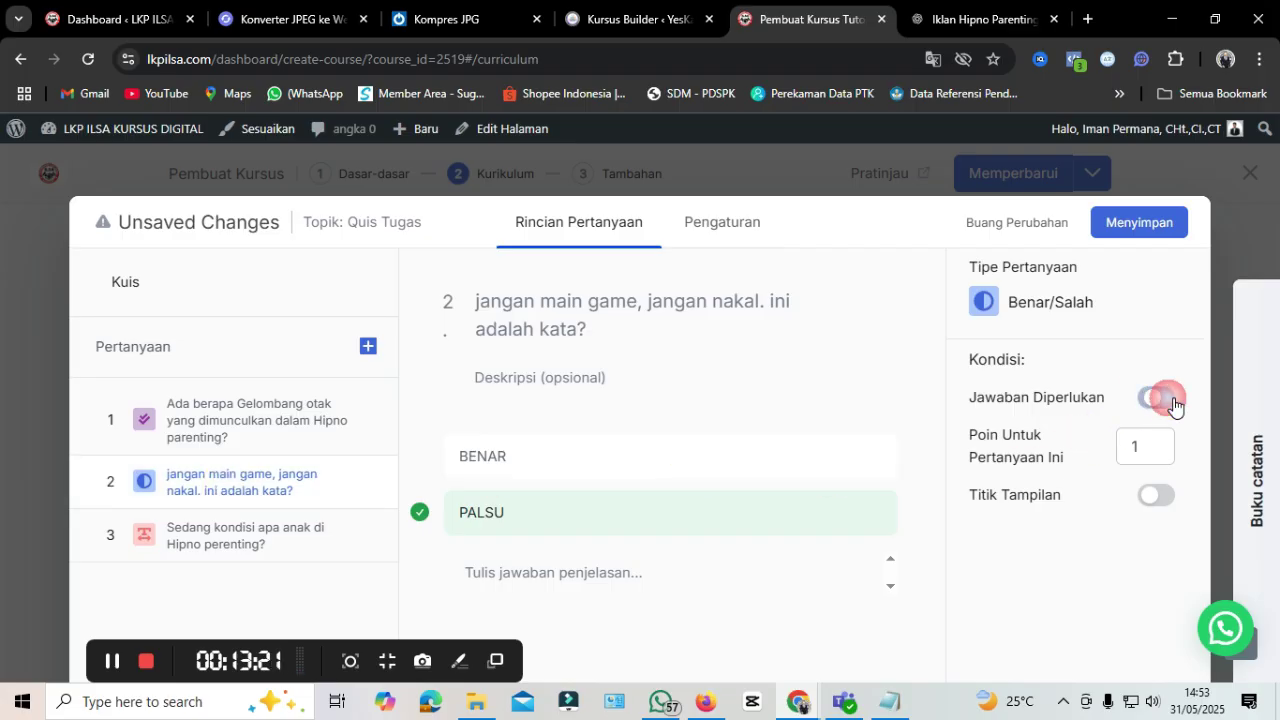
pyautogui.click(1163, 495)
pyautogui.click(1145, 446)
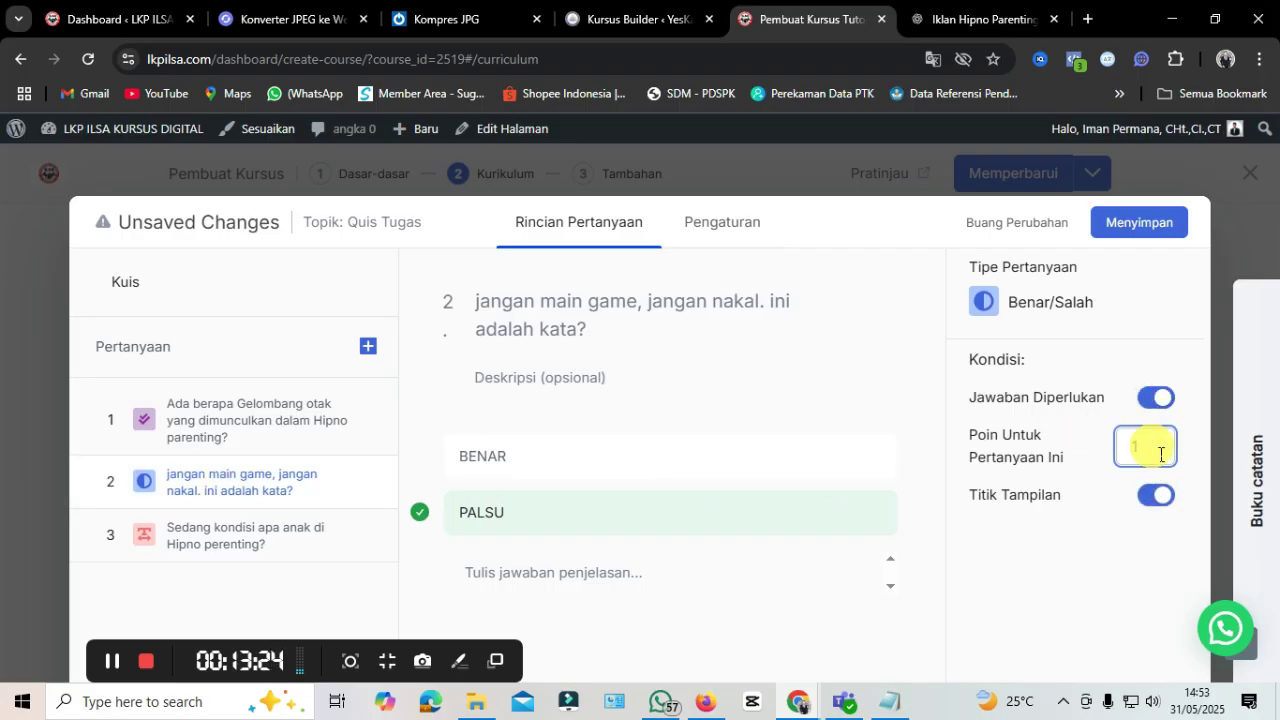
pyautogui.write('20')
# Step: Set the essay question's points to 20 and save the quiz
pyautogui.click(286, 545)
pyautogui.click(1150, 450)
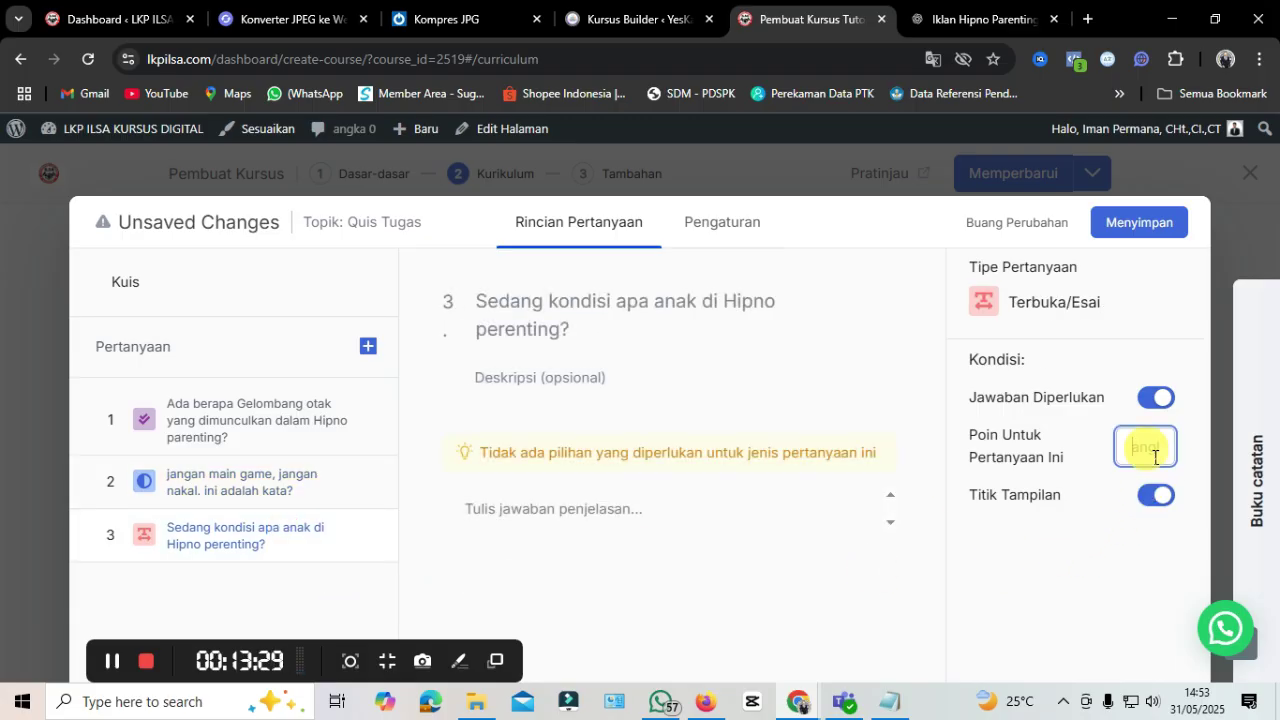
pyautogui.click(1150, 225)
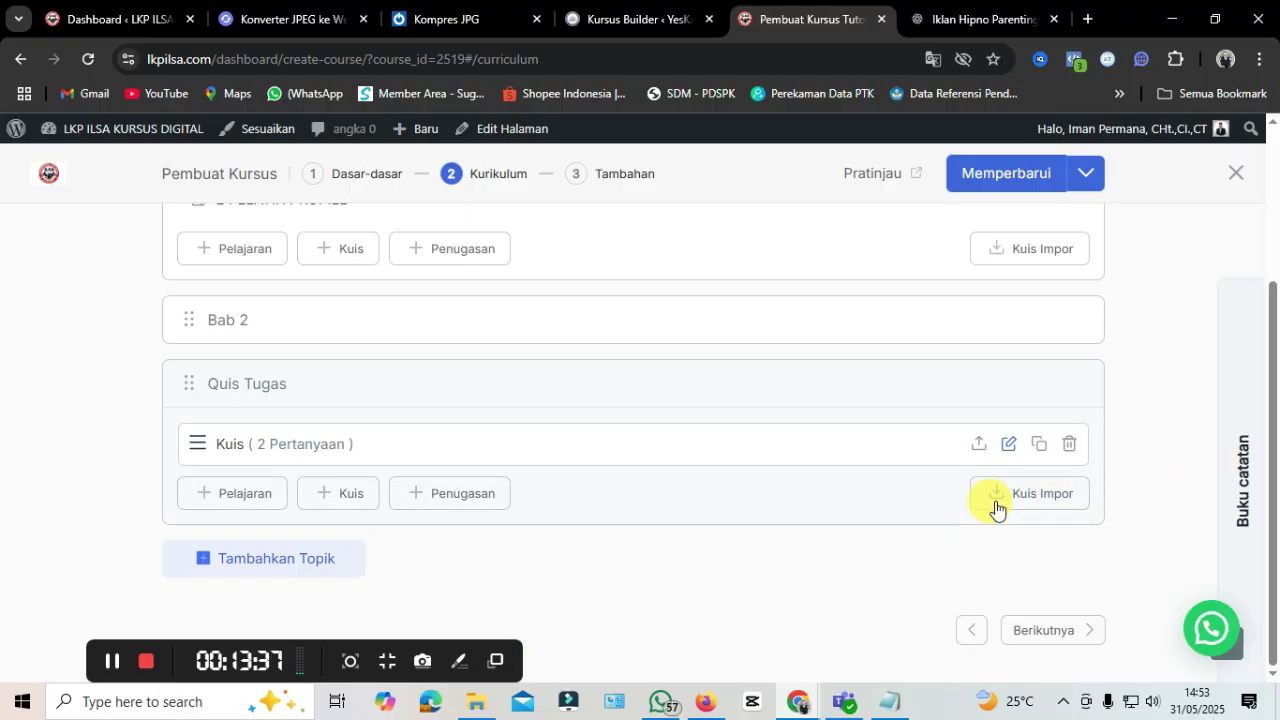
# Step: Reopen the quiz and add a Fill in the Blanks (Isilah bagian yang kosong) question
pyautogui.click(1010, 444)
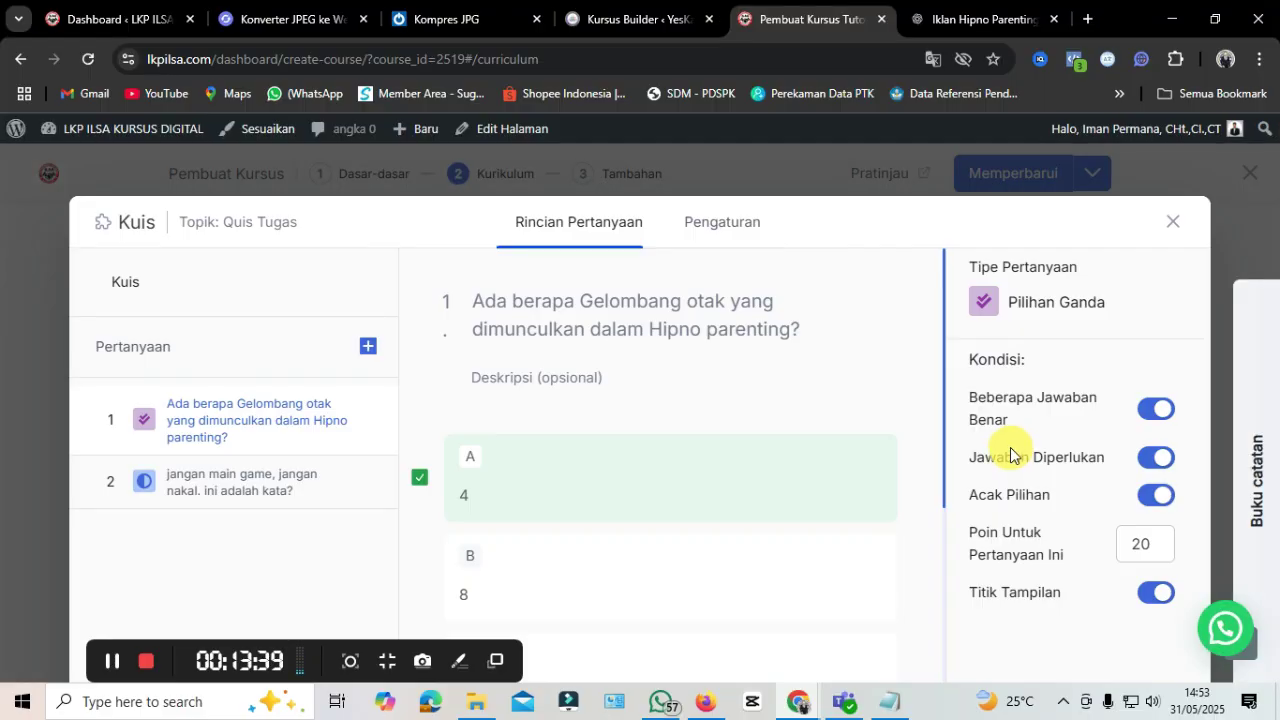
pyautogui.click(365, 347)
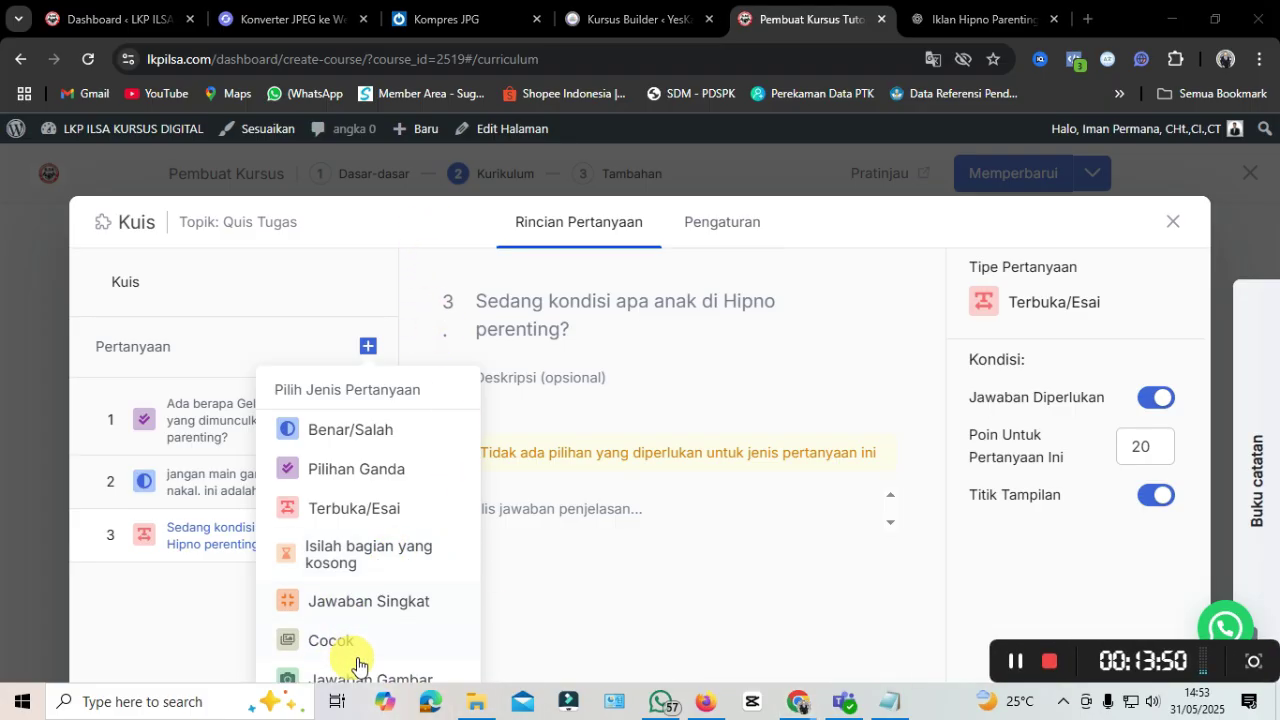
pyautogui.click(326, 563)
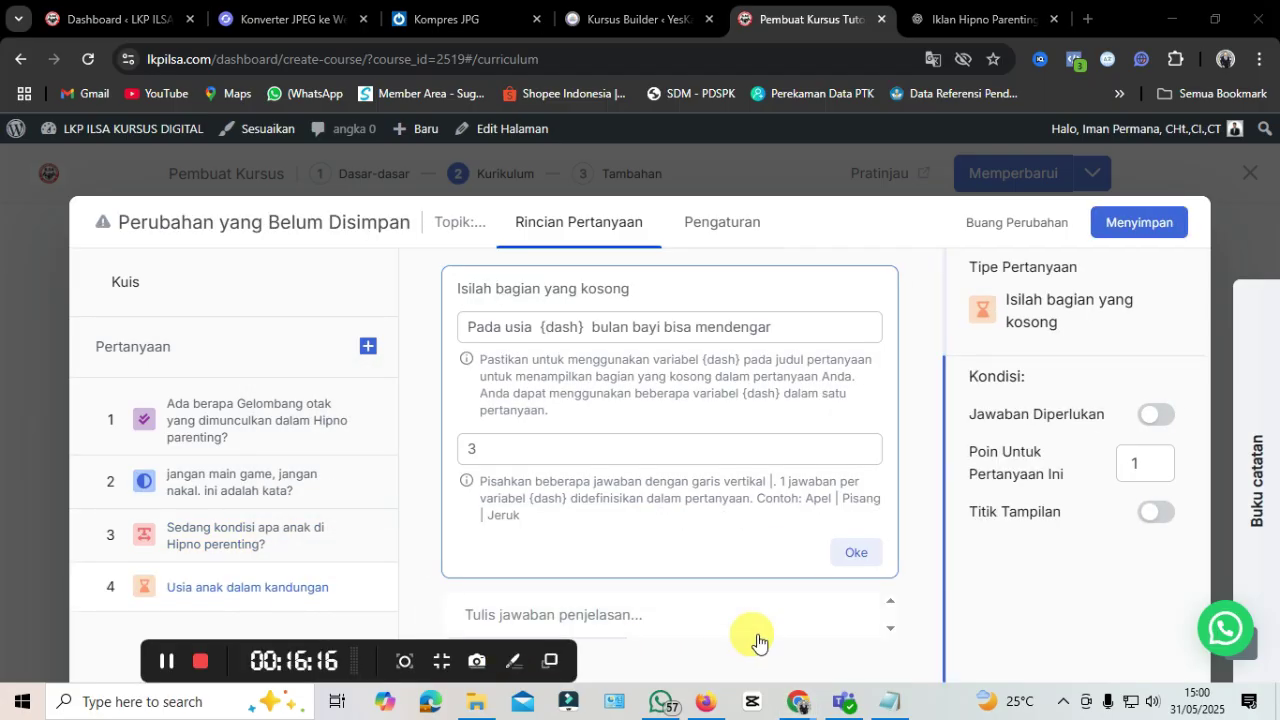
# Step: Review the fill-in-the-blanks question's title, its {dash} sentence, the answer field and the accompanying instructions
pyautogui.scroll(2, 758, 635)
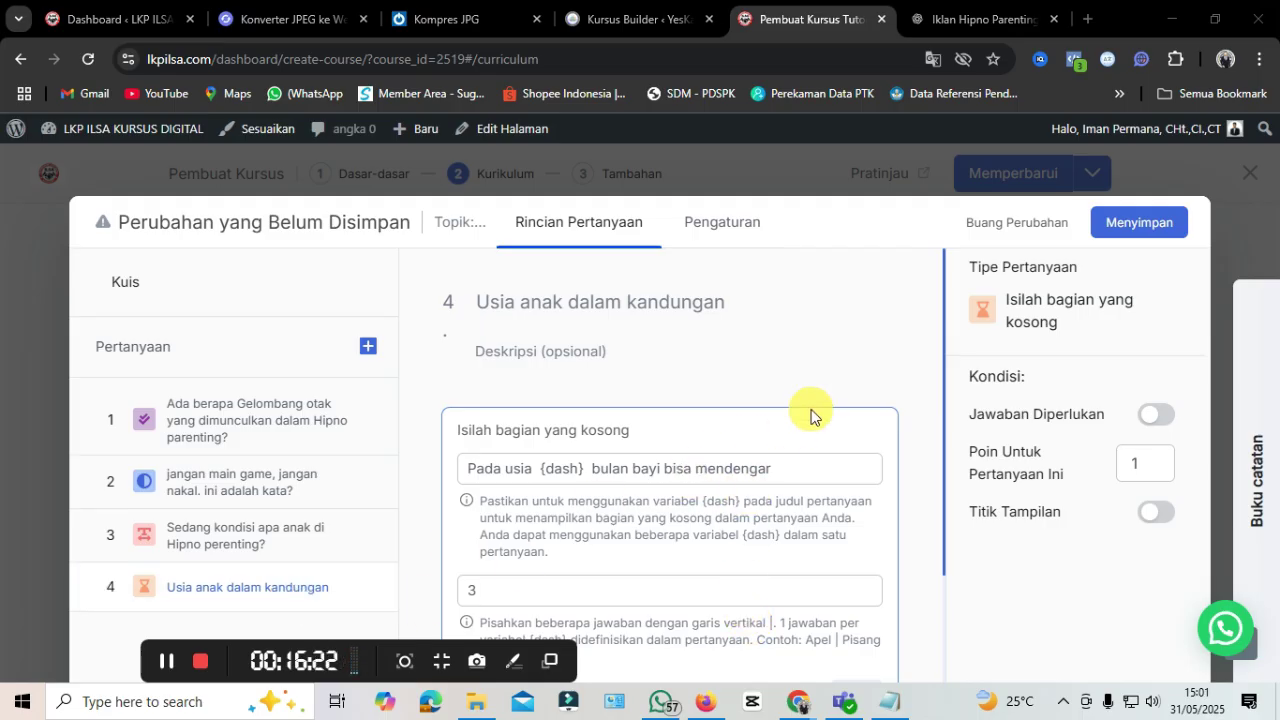
pyautogui.scroll(-2, 810, 416)
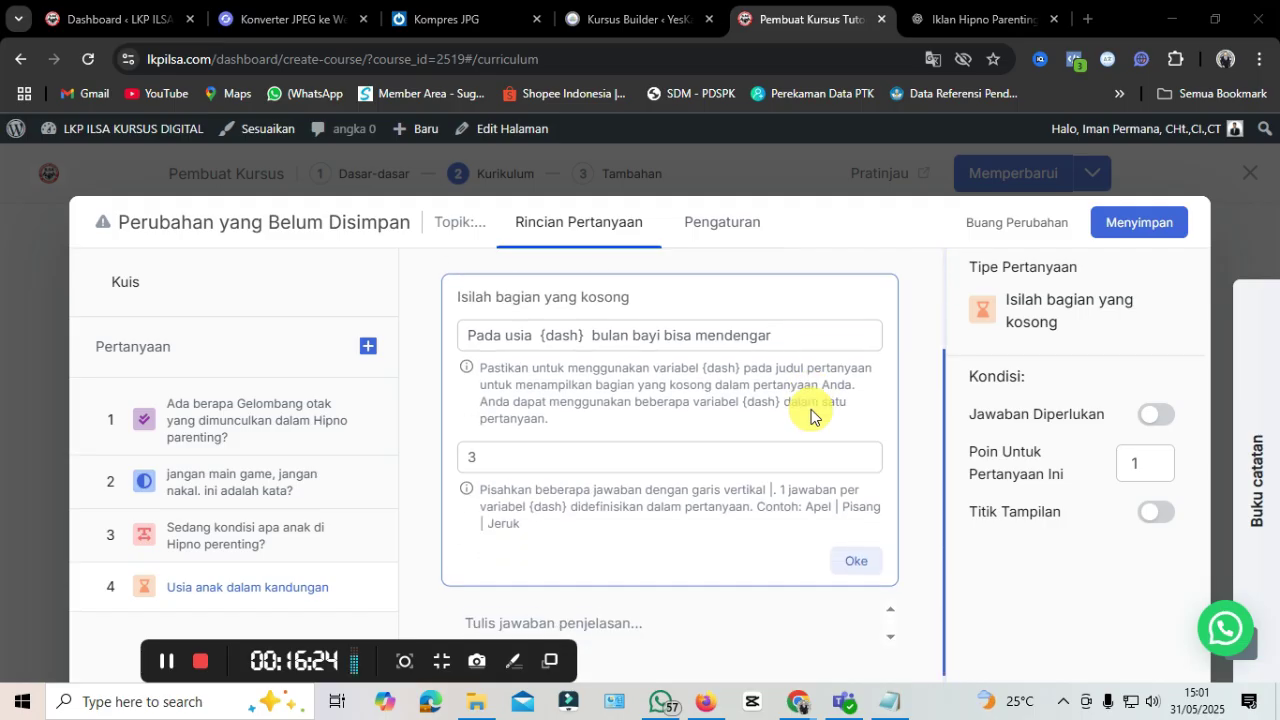
pyautogui.scroll(1, 810, 416)
pyautogui.scroll(1, 810, 416)
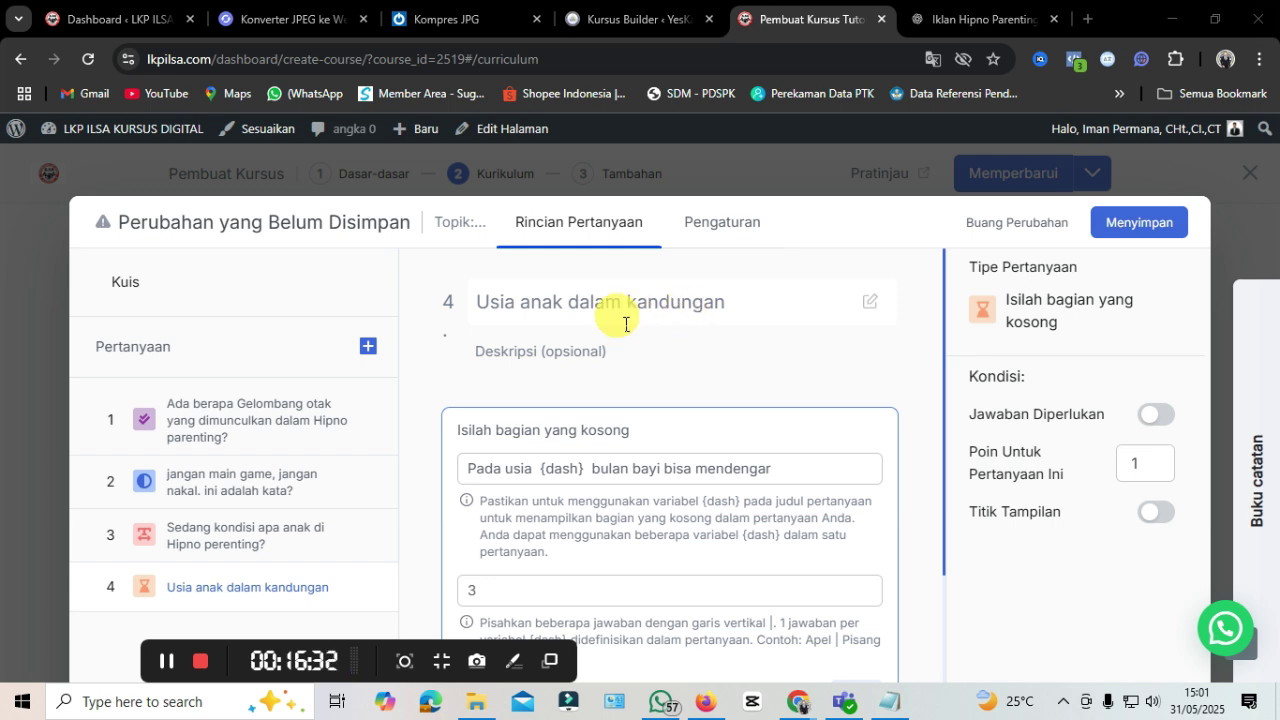
pyautogui.scroll(-2, 722, 343)
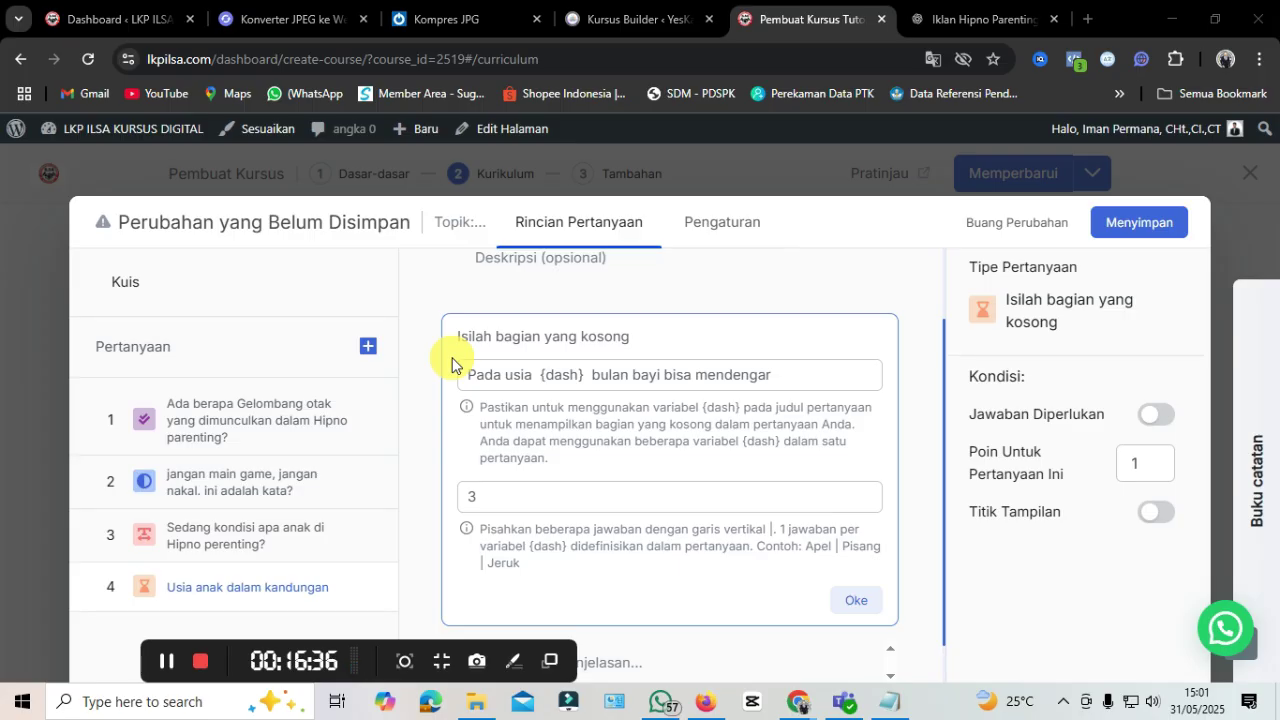
# Step: Require an answer, display points and set 20 points for the fill-in-the-blanks question
pyautogui.doubleClick(486, 385)
pyautogui.moveTo(504, 380); pyautogui.dragTo(588, 388)
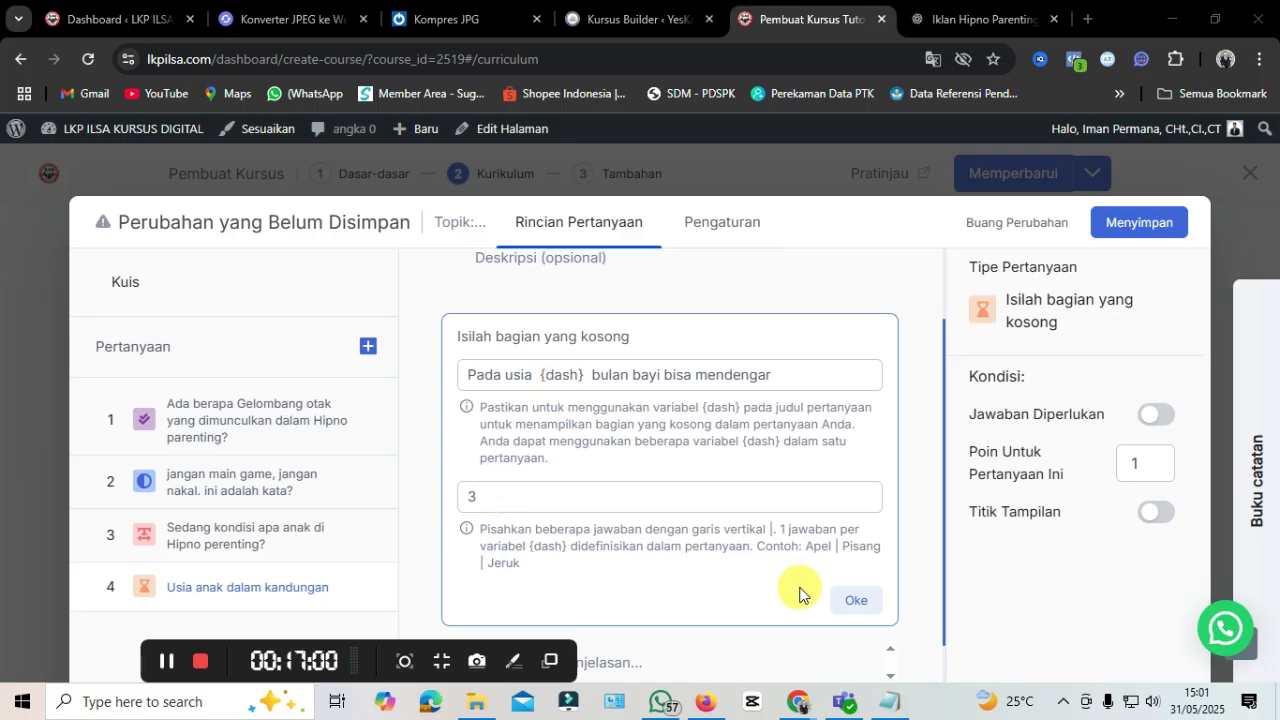
pyautogui.click(1175, 420)
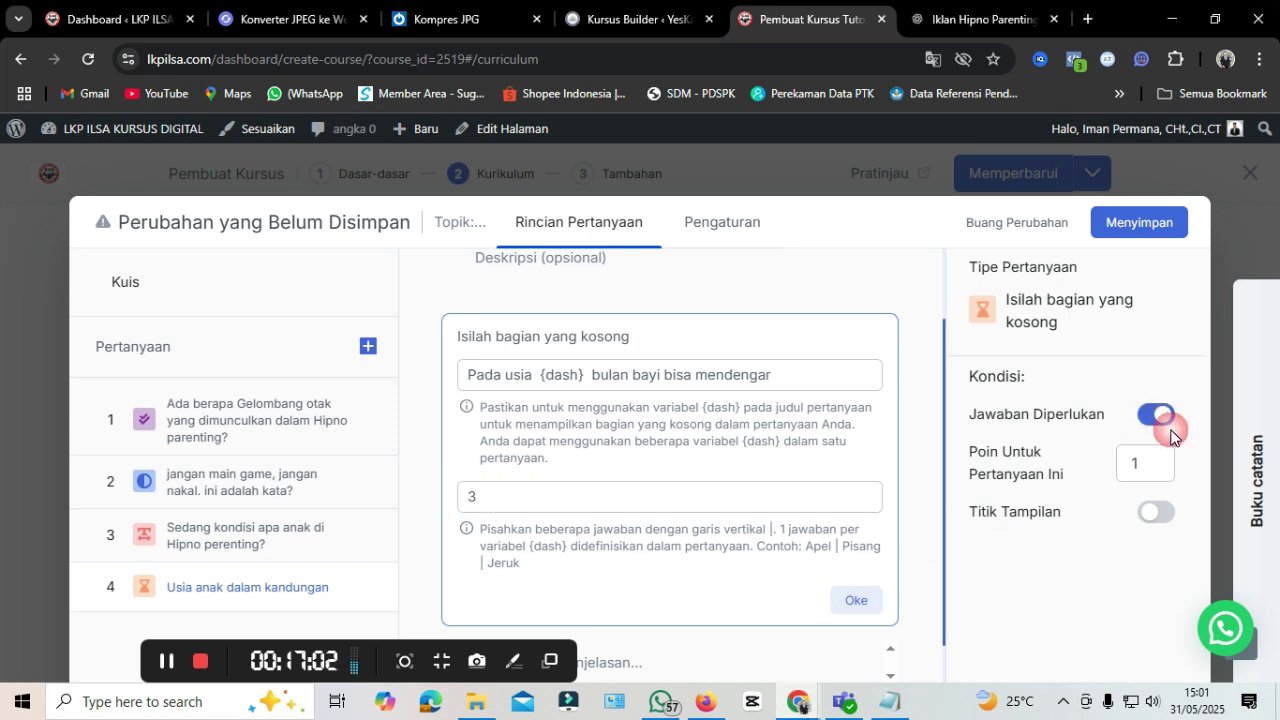
pyautogui.click(1165, 514)
pyautogui.click(1158, 465)
pyautogui.doubleClick(1158, 465)
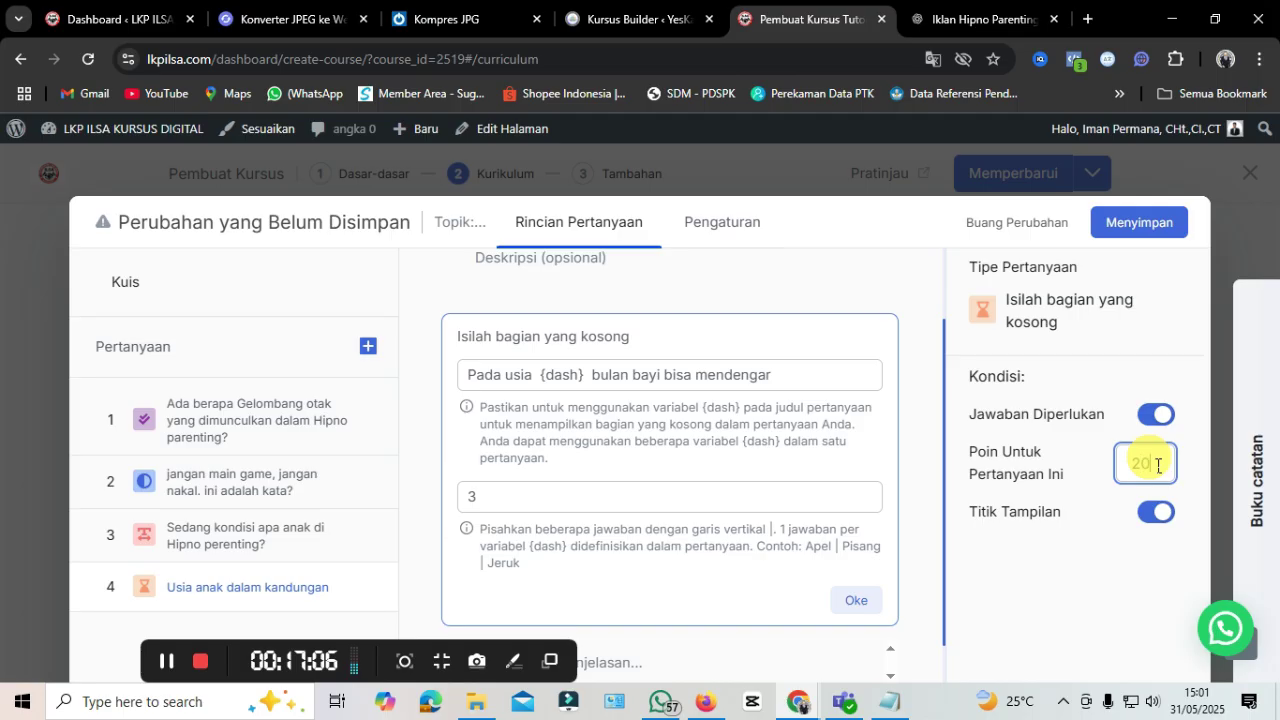
# Step: Confirm the blank sentence with its answer, and save both the quiz and the Quis Tugas topic
pyautogui.click(856, 601)
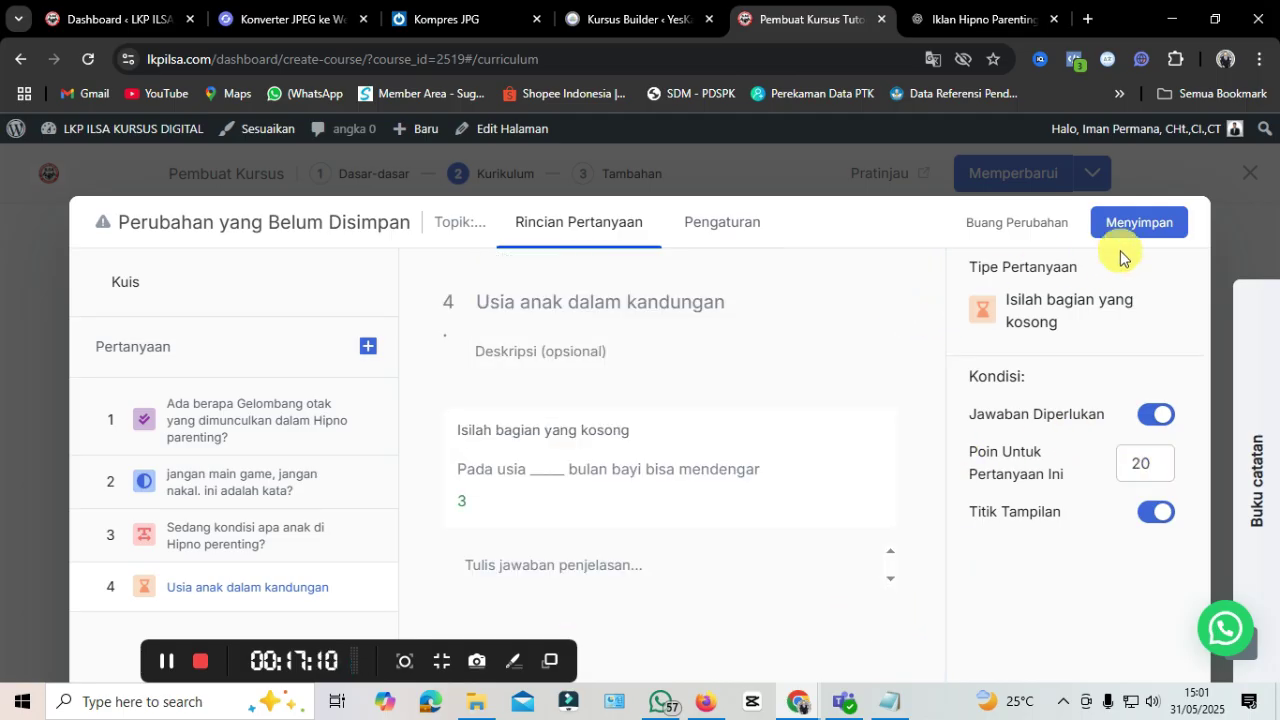
pyautogui.click(1148, 232)
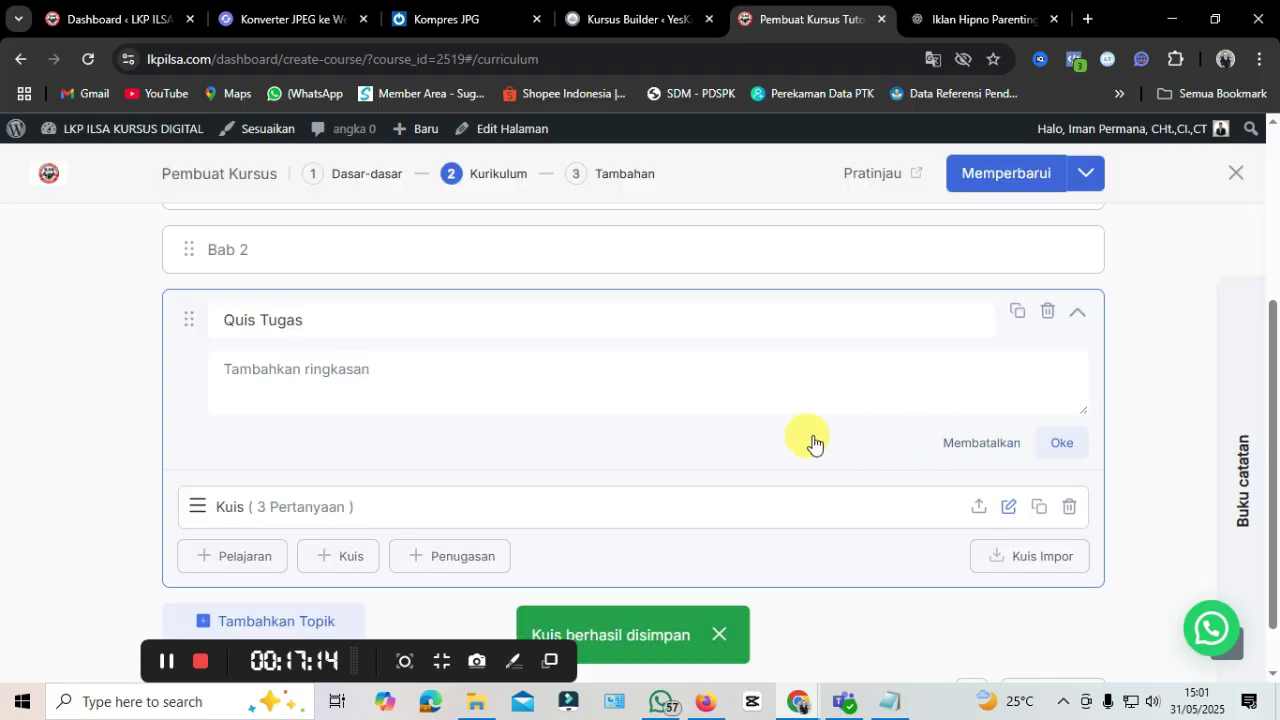
pyautogui.click(1062, 443)
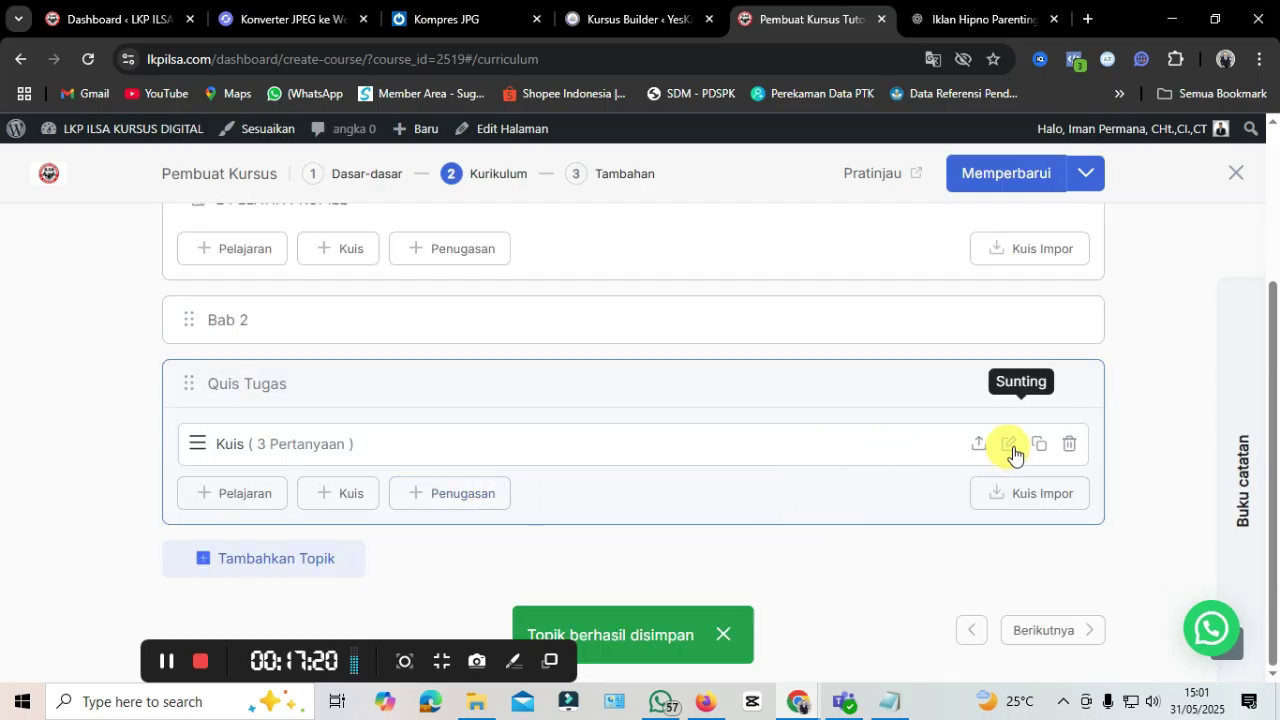
# Step: Reopen the Quis Tugas quiz and add a short-answer (Jawaban Singkat) question
pyautogui.click(1012, 447)
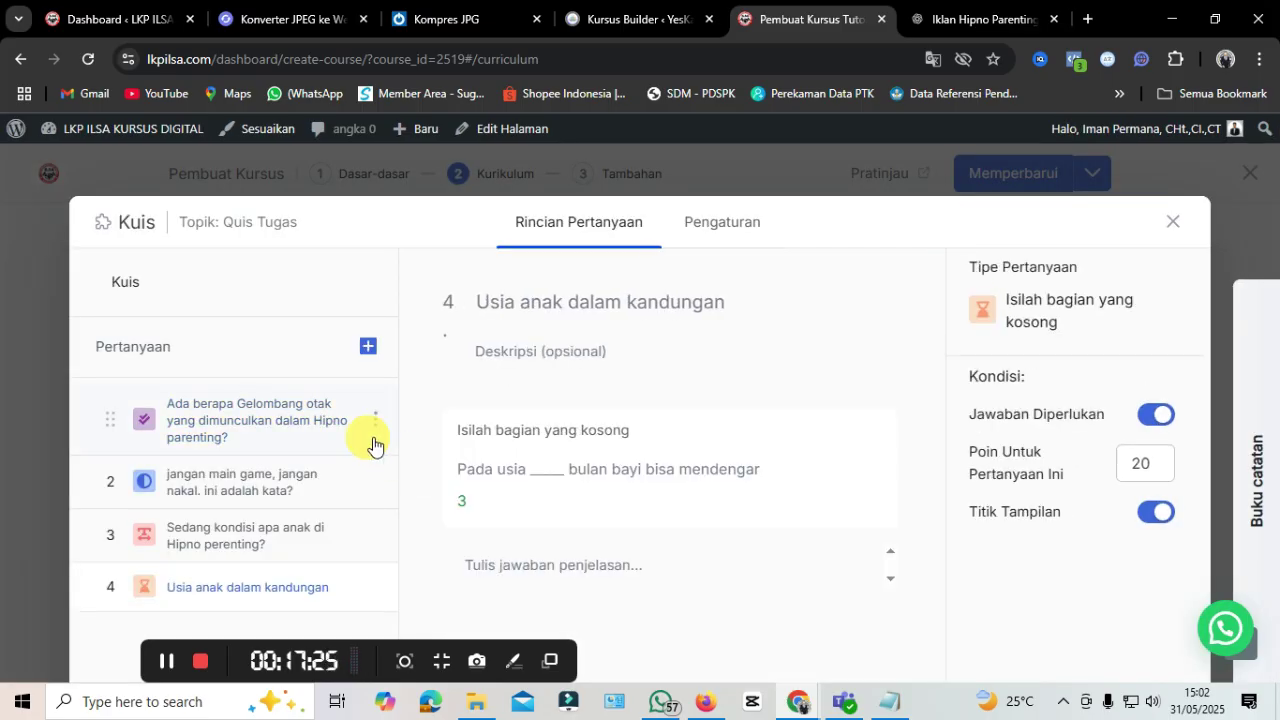
pyautogui.click(368, 347)
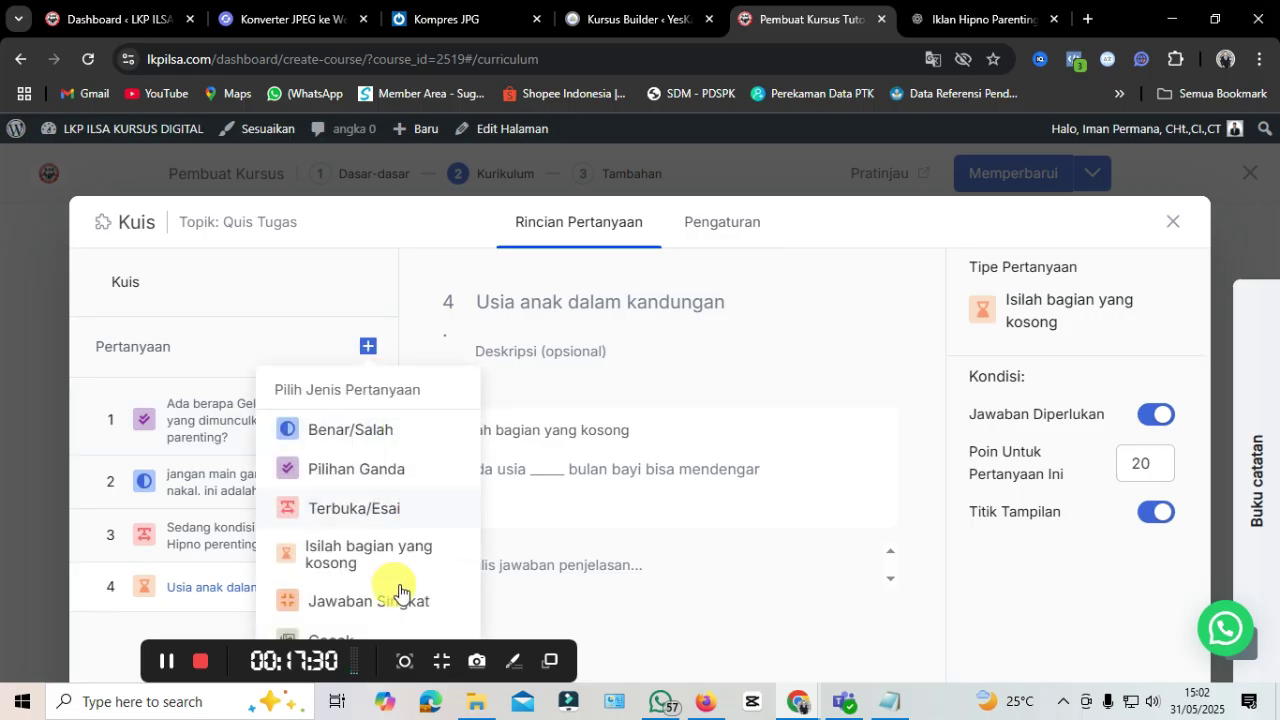
pyautogui.click(327, 610)
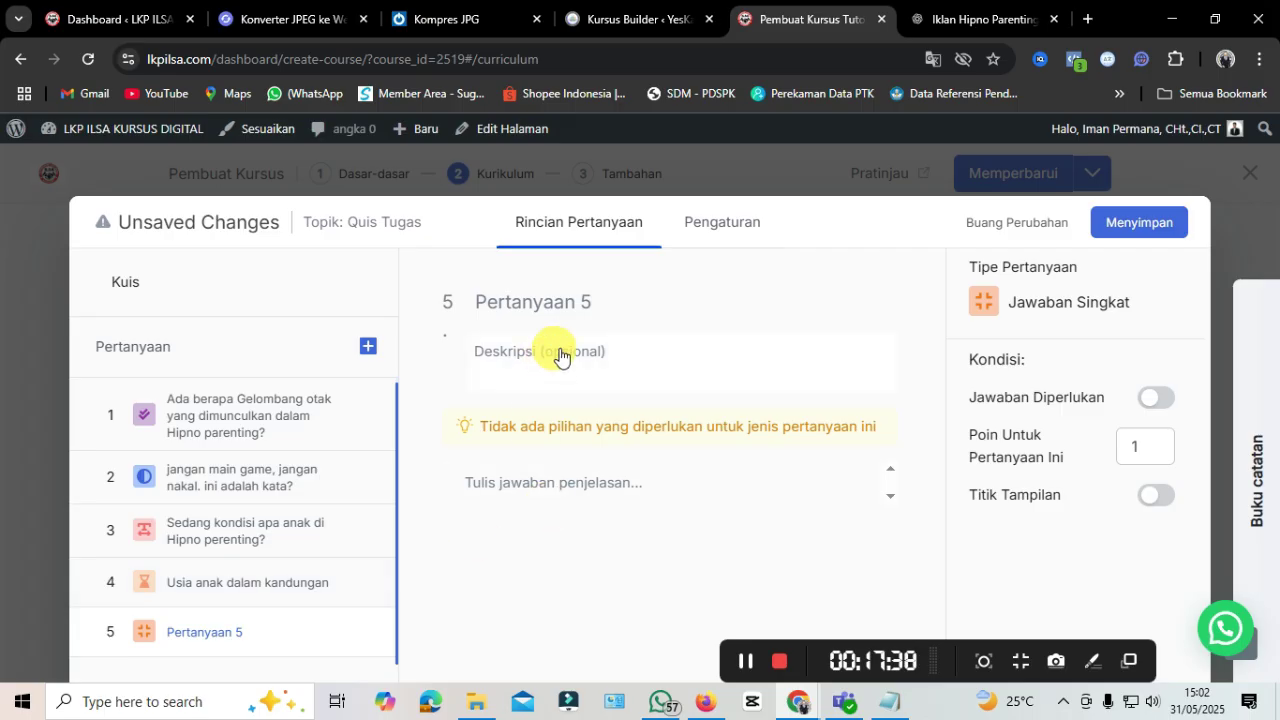
# Step: Title the short-answer question "Apakah dampak negatif anak di takut-takuti benda atau hewan?"
pyautogui.click(605, 306)
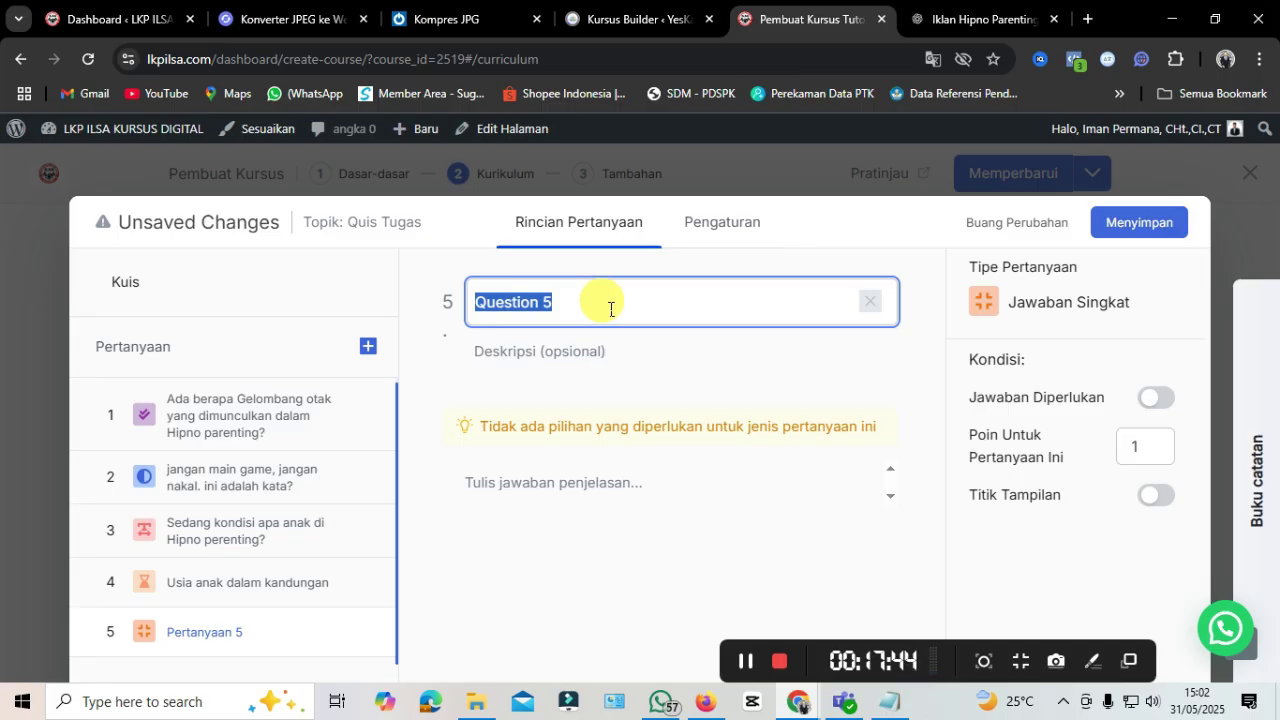
pyautogui.write('a')
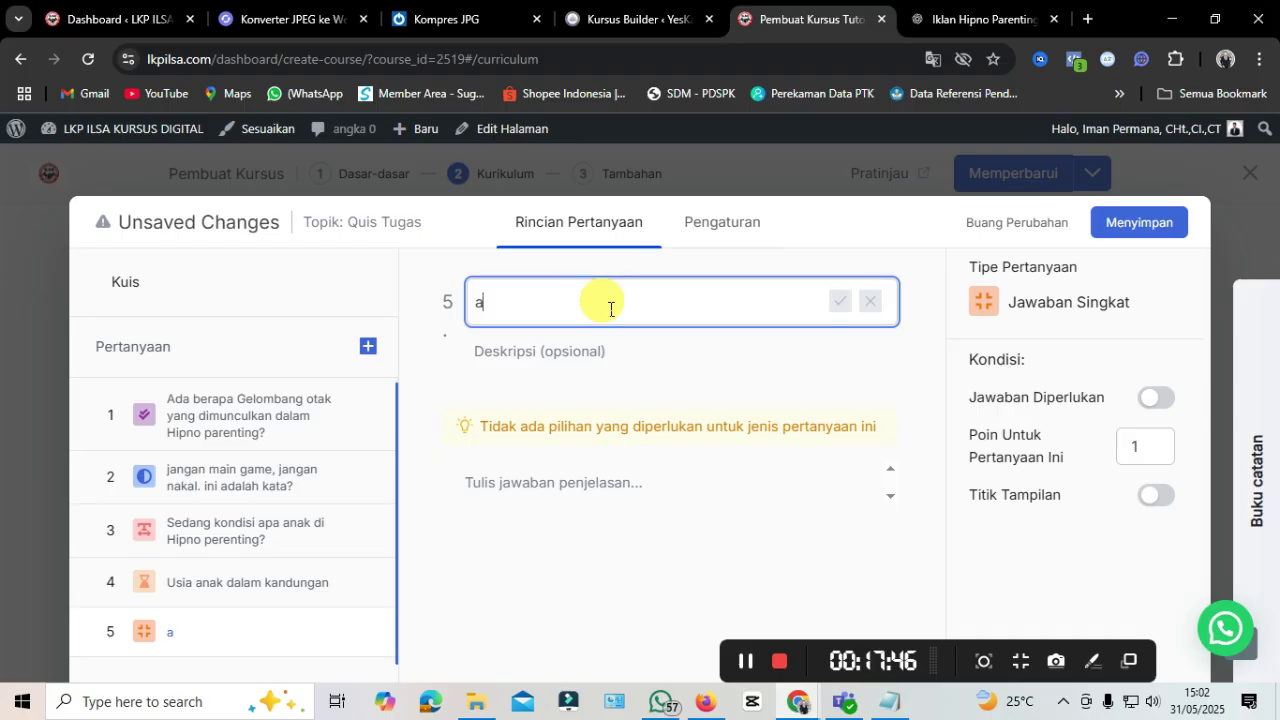
pyautogui.press('BackSpace')
pyautogui.write('APakah da,pa')
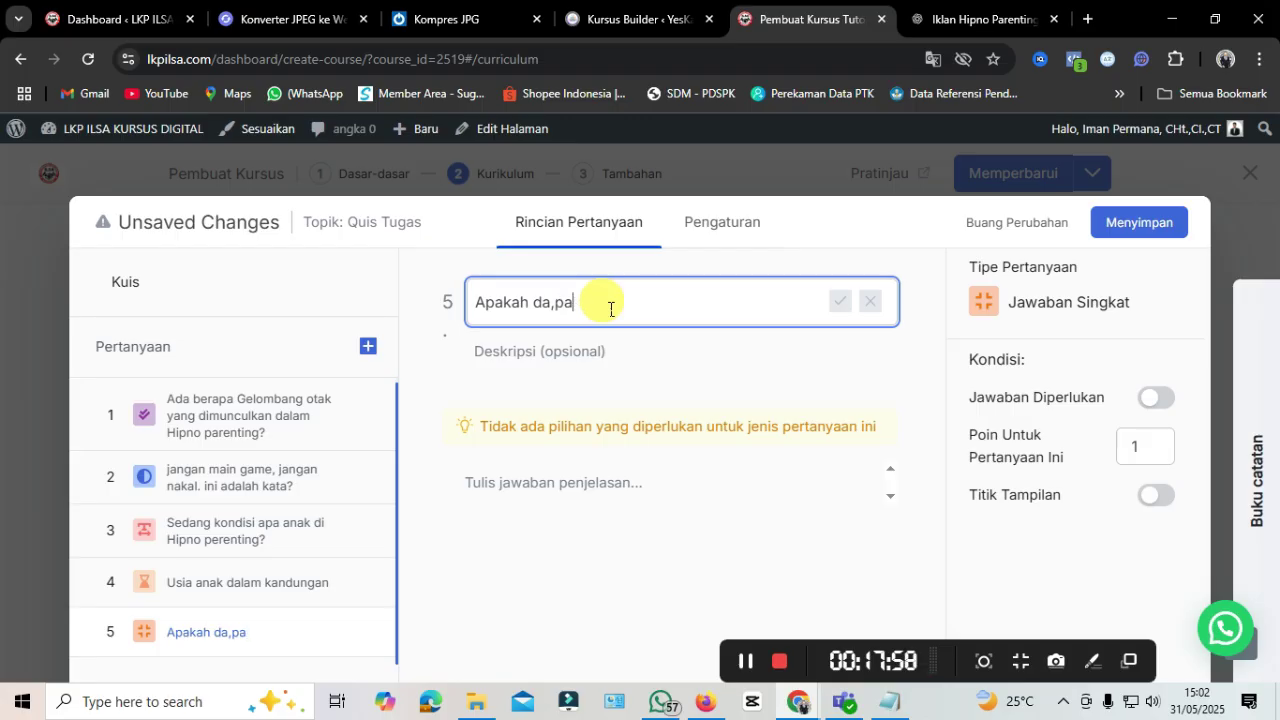
pyautogui.press('BackSpace')
pyautogui.press('BackSpace')
pyautogui.press('BackSpace')
pyautogui.write('mpak nega')
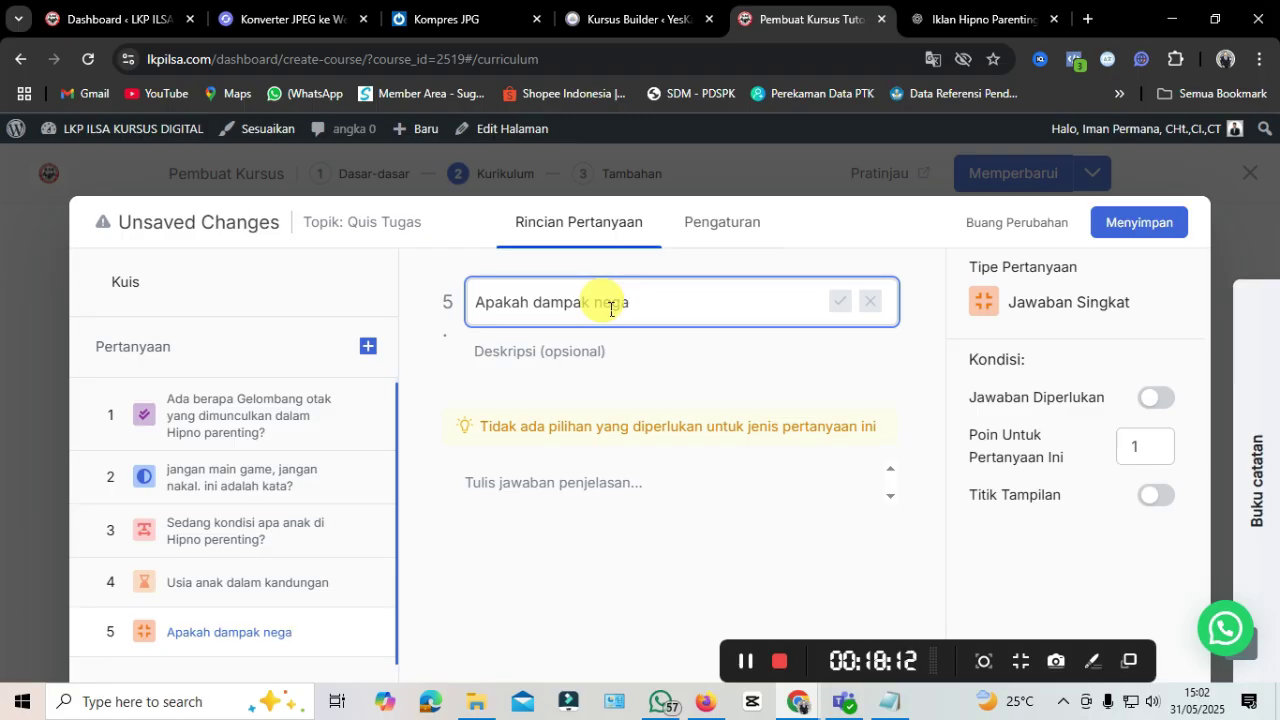
pyautogui.write('nak di')
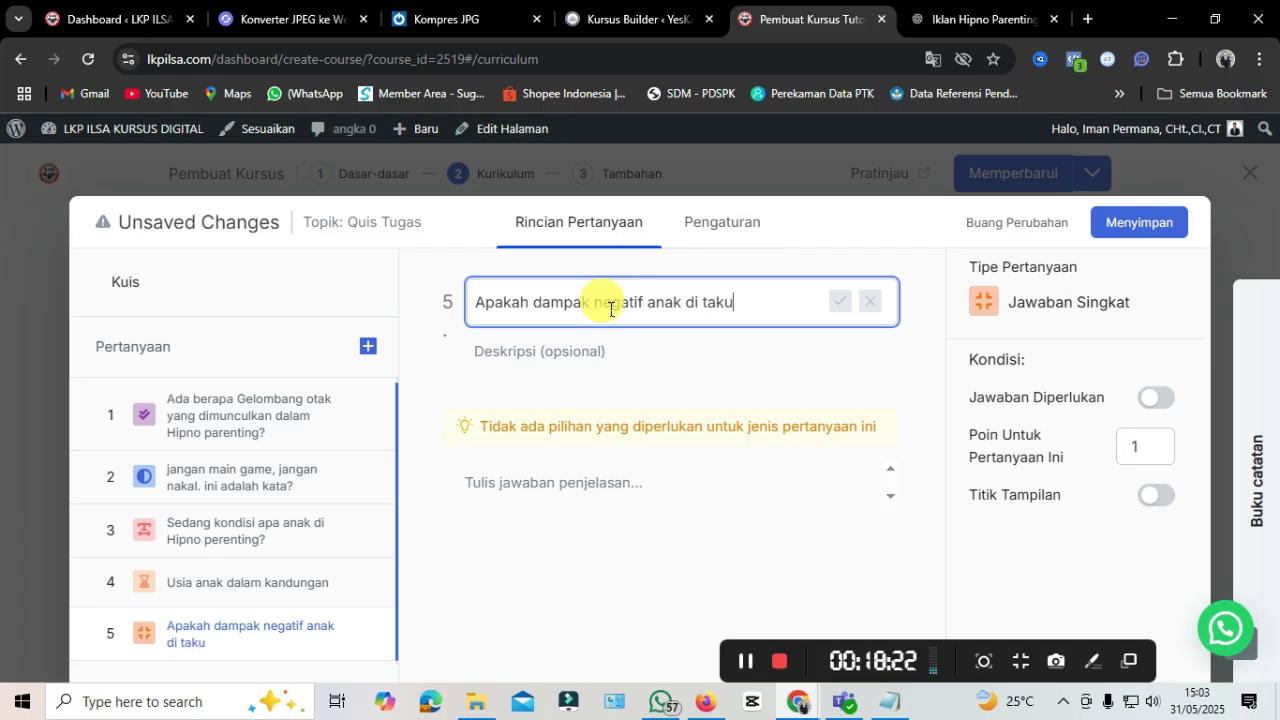
pyautogui.write(' takut-')
pyautogui.write('takuti benda atau hewa')
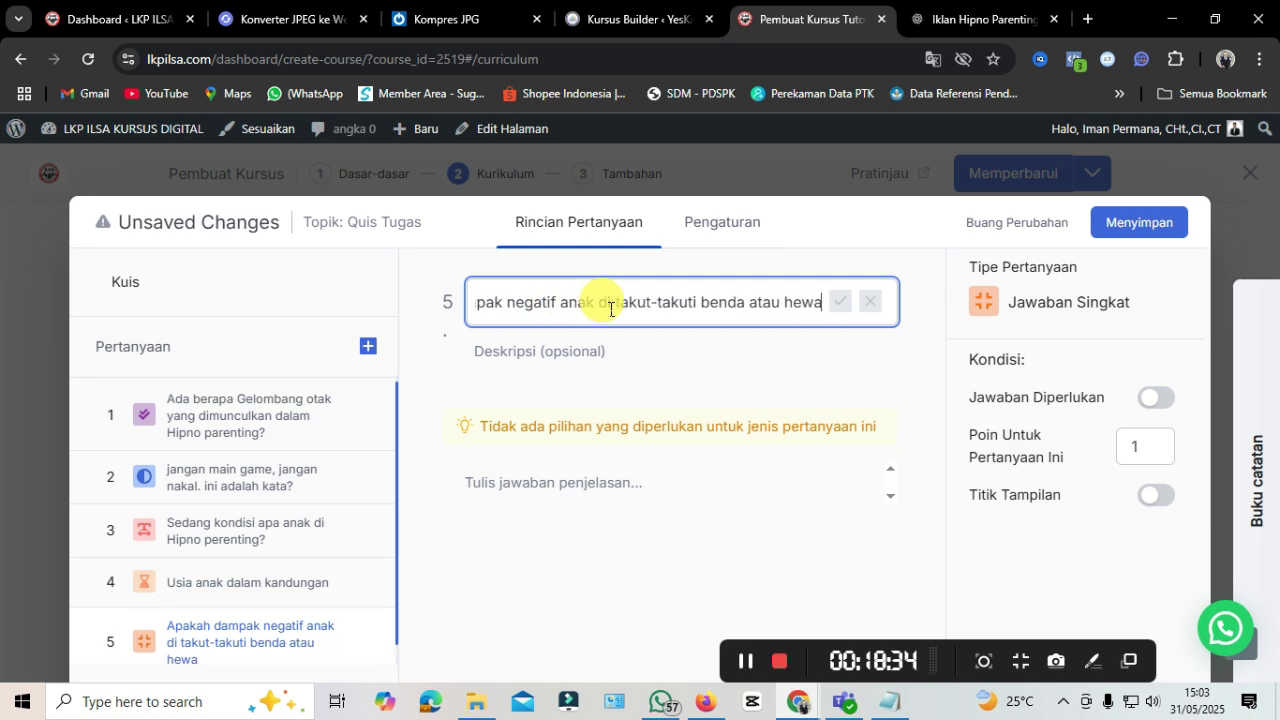
pyautogui.write('n')
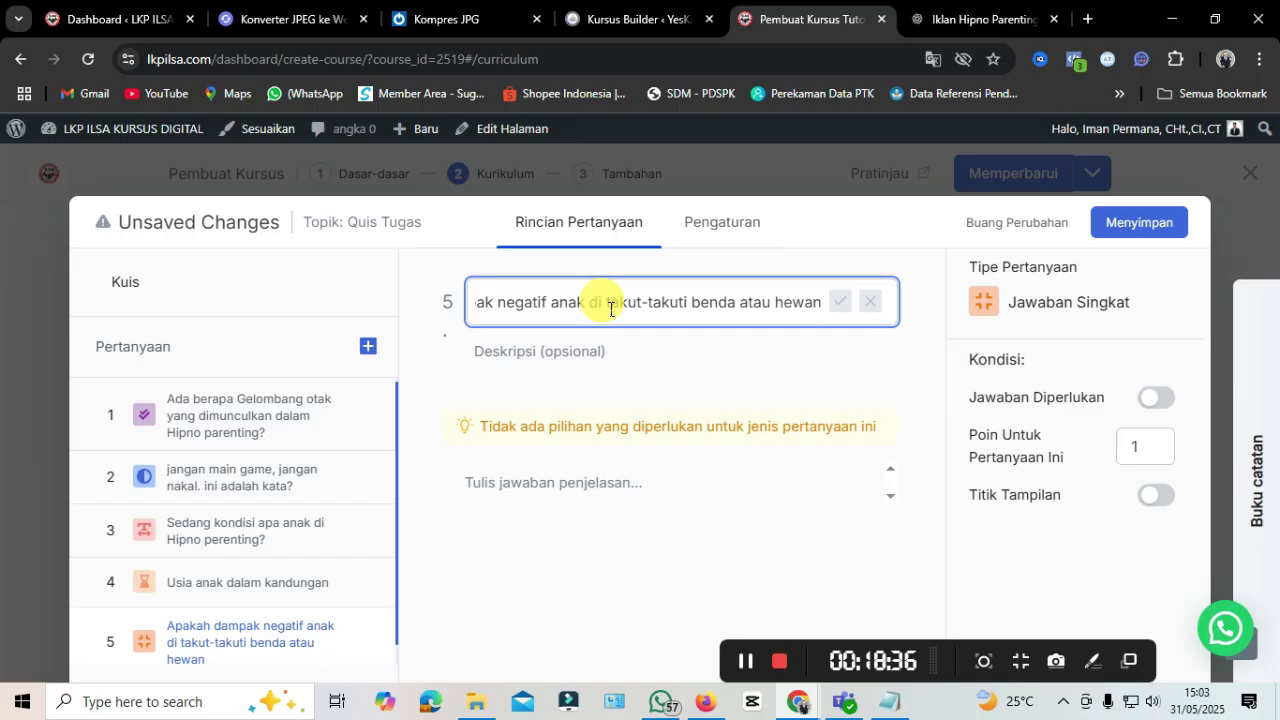
pyautogui.write('?')
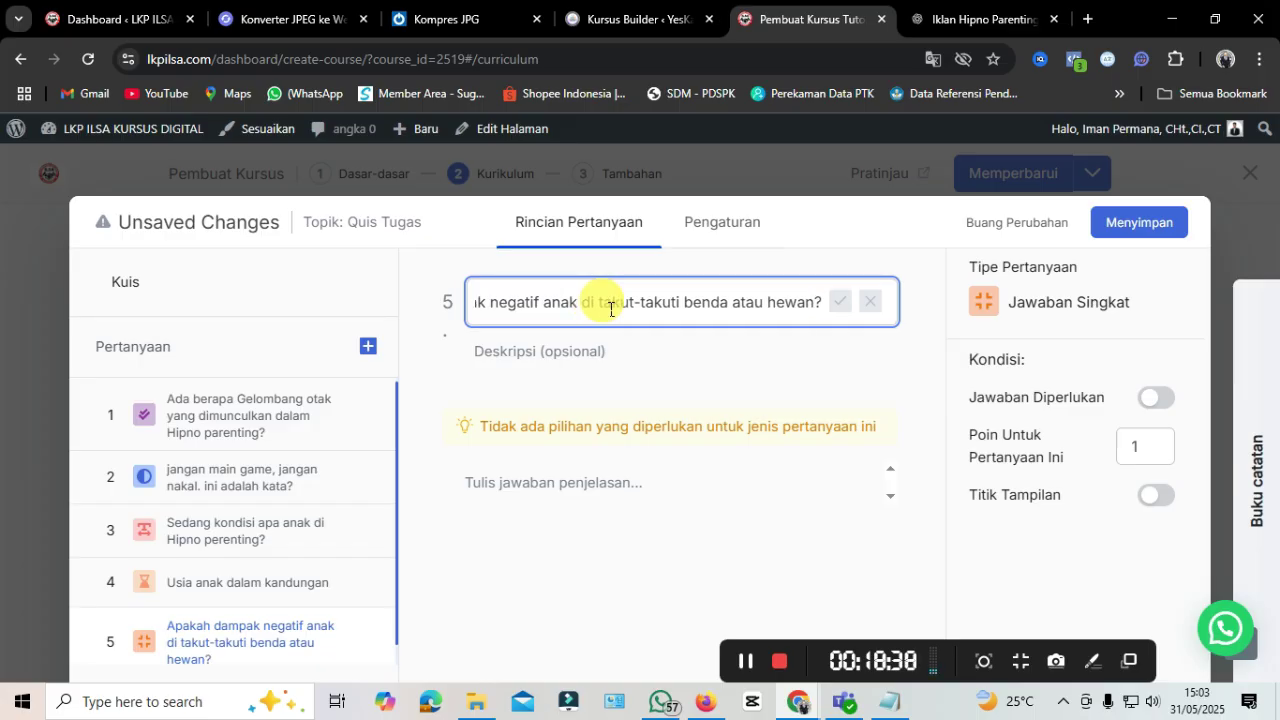
pyautogui.click(840, 302)
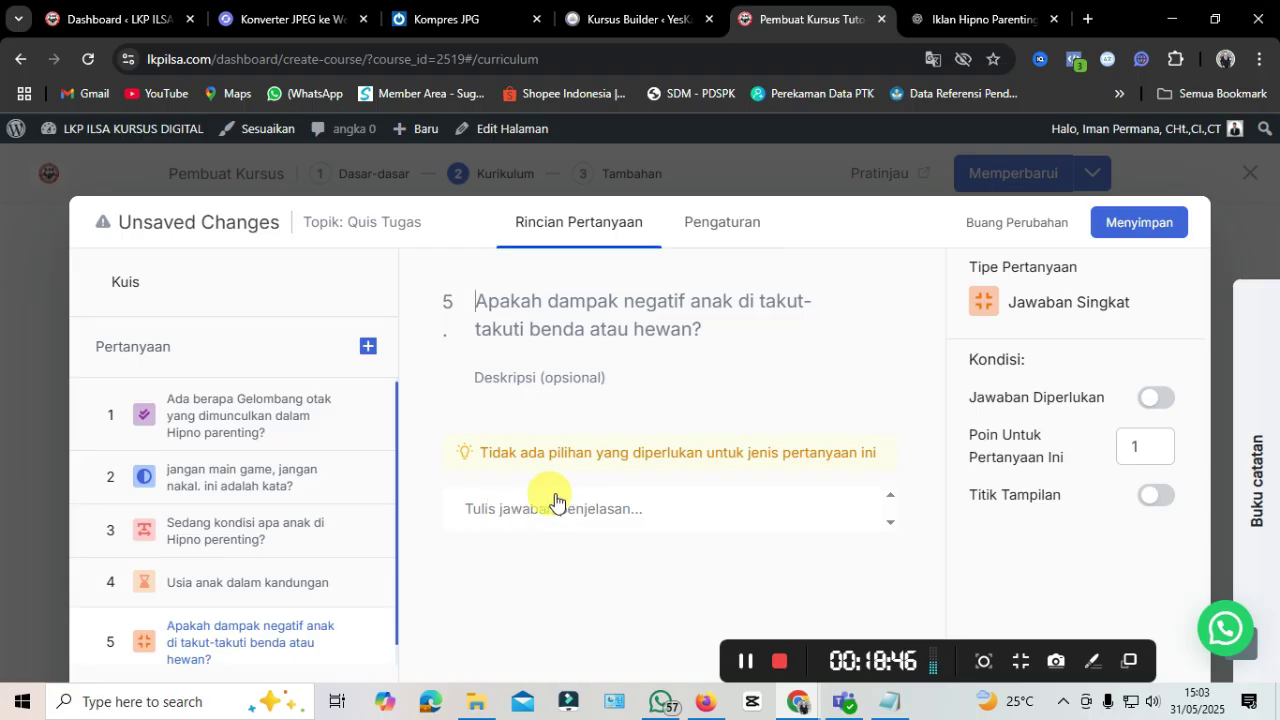
# Step: Require an answer, display points and set 20 points for the short-answer question, and save the quiz
pyautogui.click(1157, 397)
pyautogui.click(1160, 494)
pyautogui.click(1155, 455)
pyautogui.press('BackSpace')
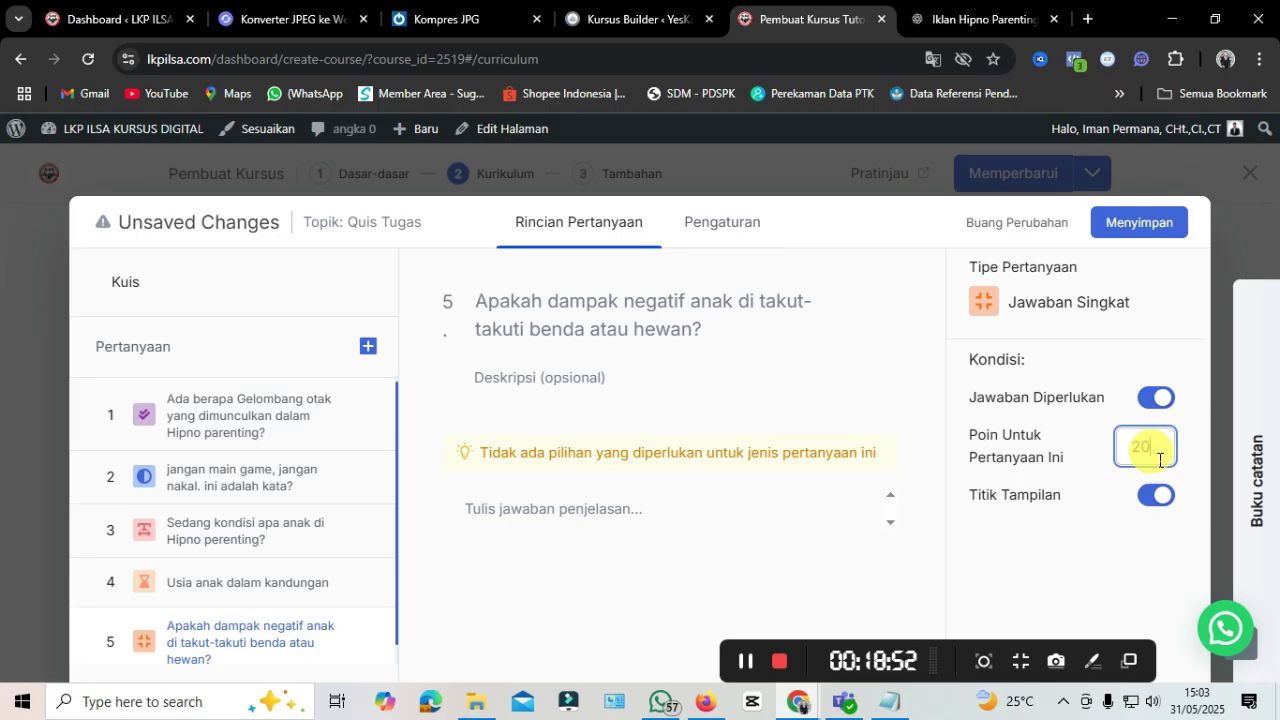
pyautogui.write('20')
pyautogui.click(1158, 230)
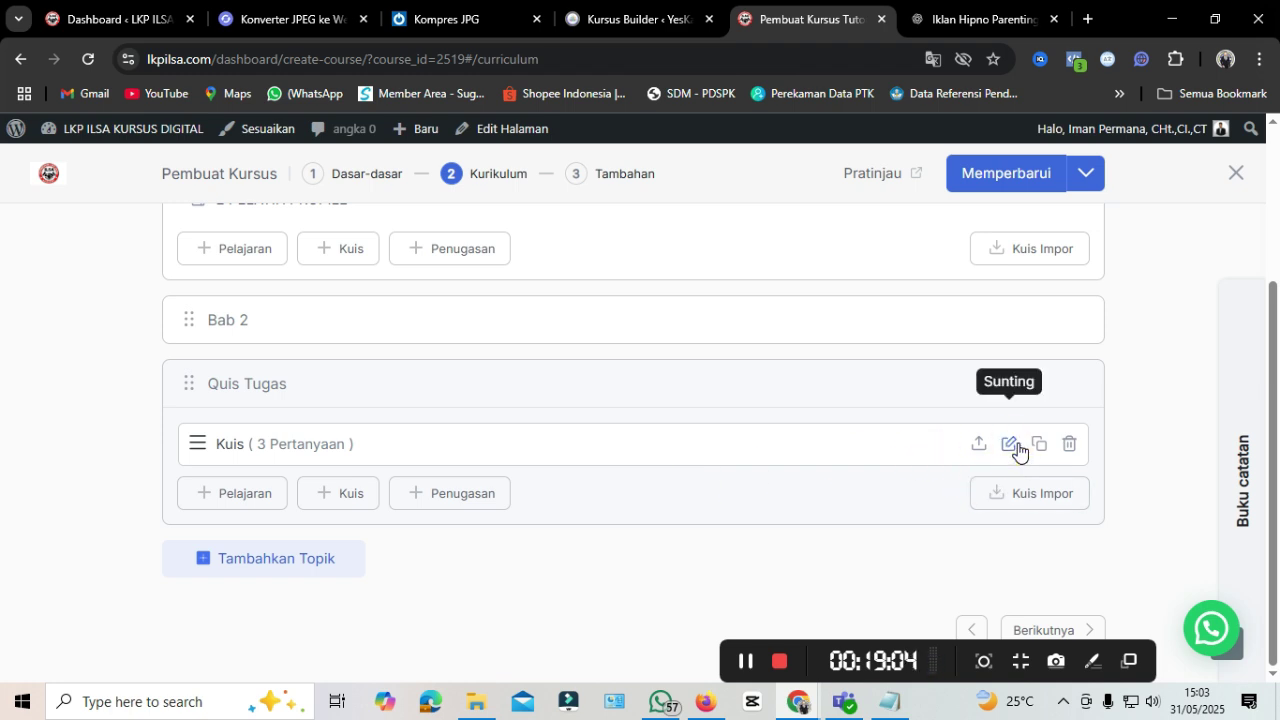
# Step: Reopen the quiz and add a matching (Cocok) question
pyautogui.click(1014, 447)
pyautogui.click(300, 634)
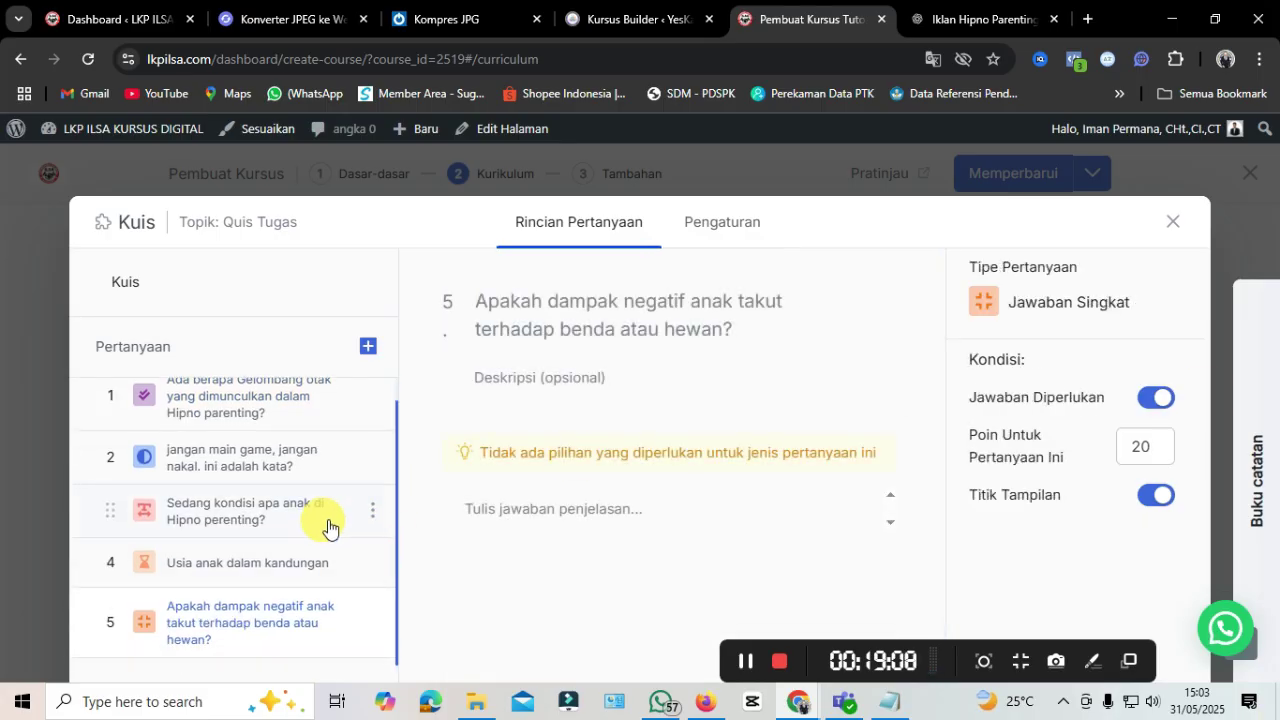
pyautogui.click(369, 346)
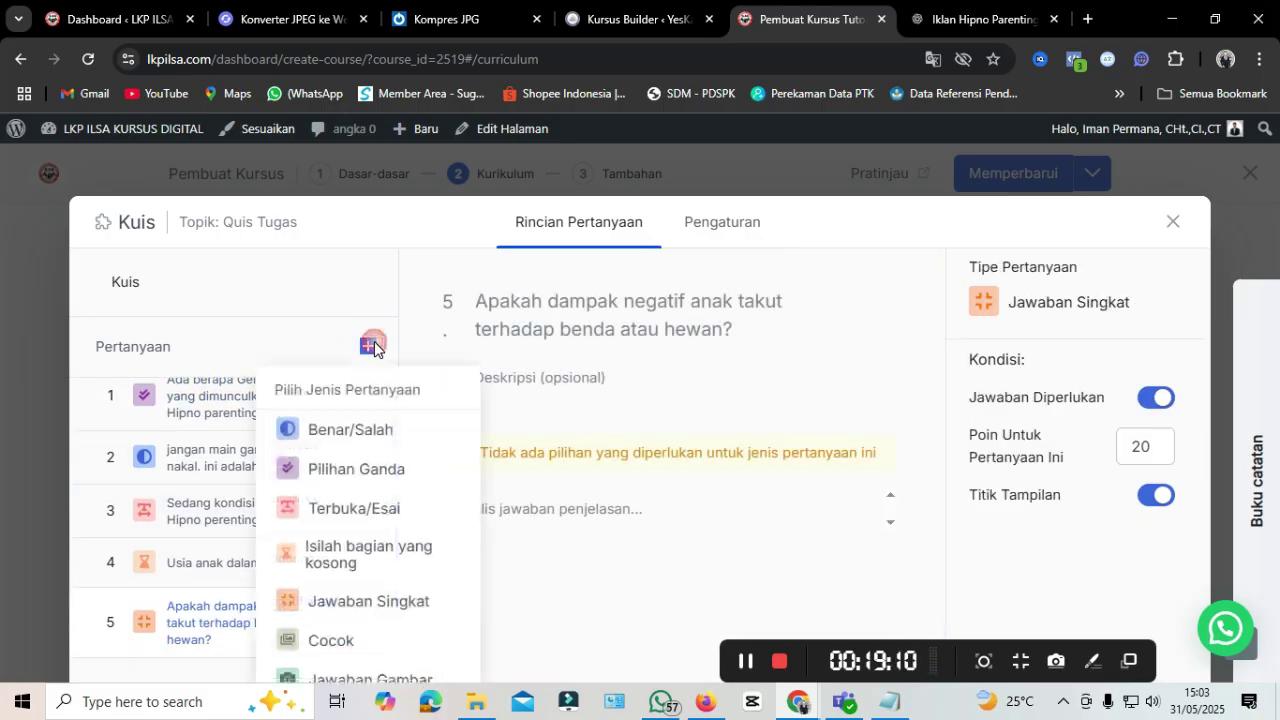
pyautogui.click(368, 640)
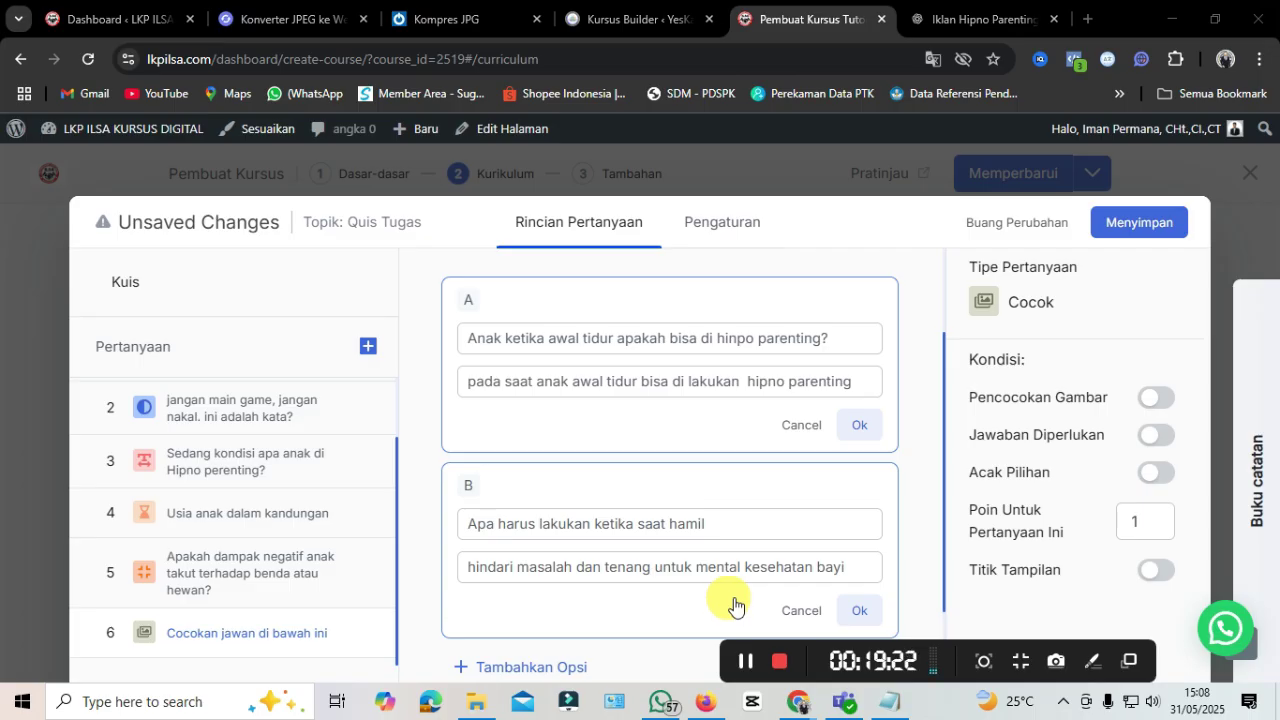
# Step: Review and confirm matching pairs A and B of the question "Cocokan jawan di bawah ini"
pyautogui.scroll(2, 735, 605)
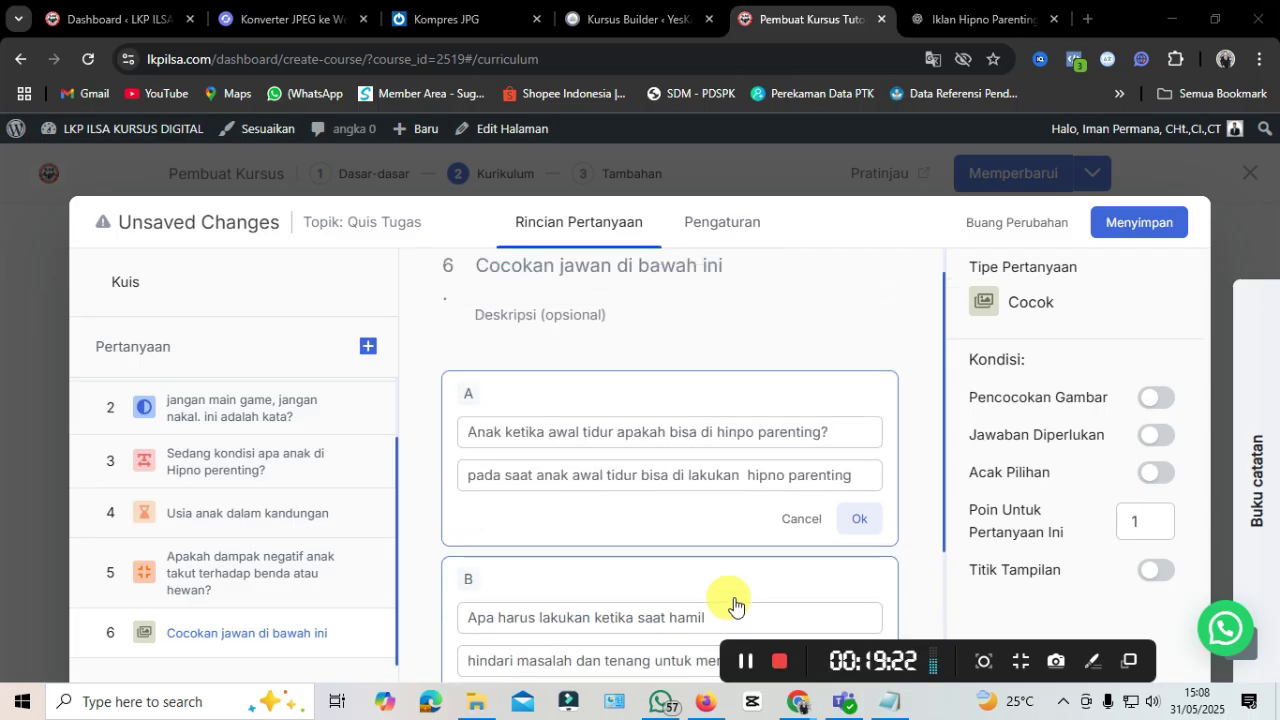
pyautogui.scroll(1, 735, 605)
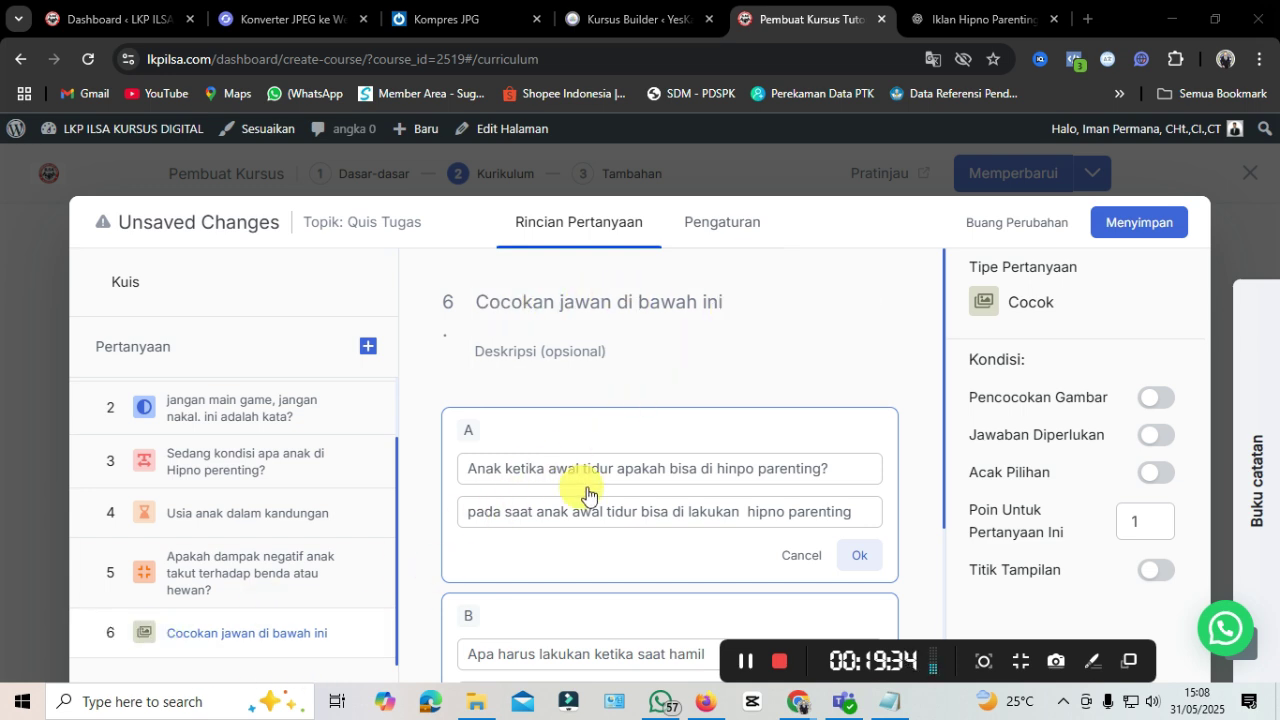
pyautogui.scroll(-2, 700, 423)
pyautogui.scroll(1, 655, 425)
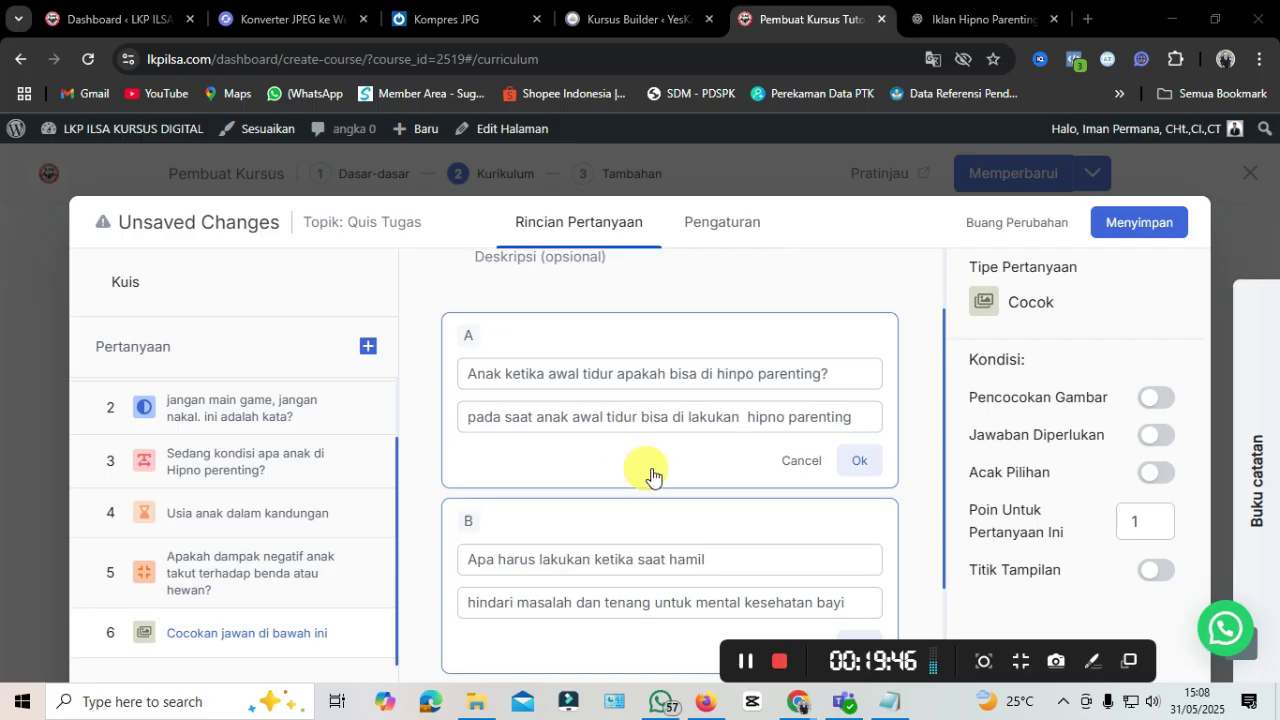
pyautogui.scroll(-1, 649, 474)
pyautogui.click(865, 375)
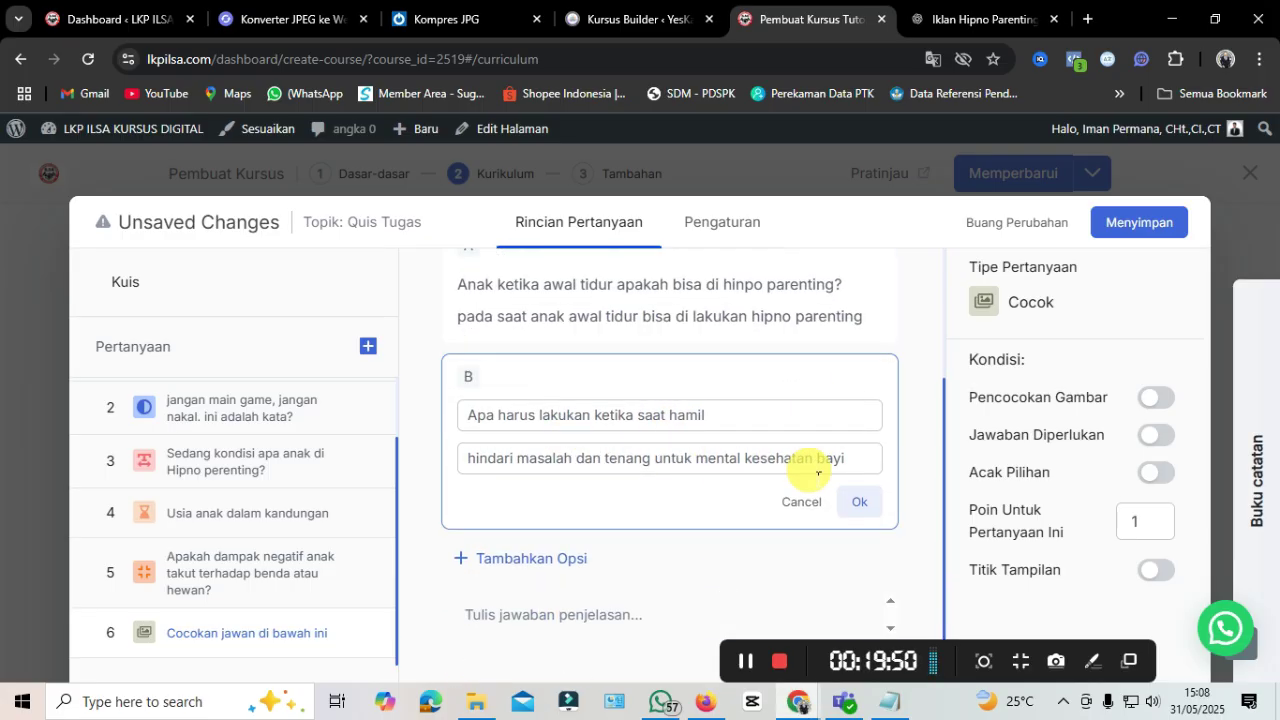
pyautogui.click(858, 503)
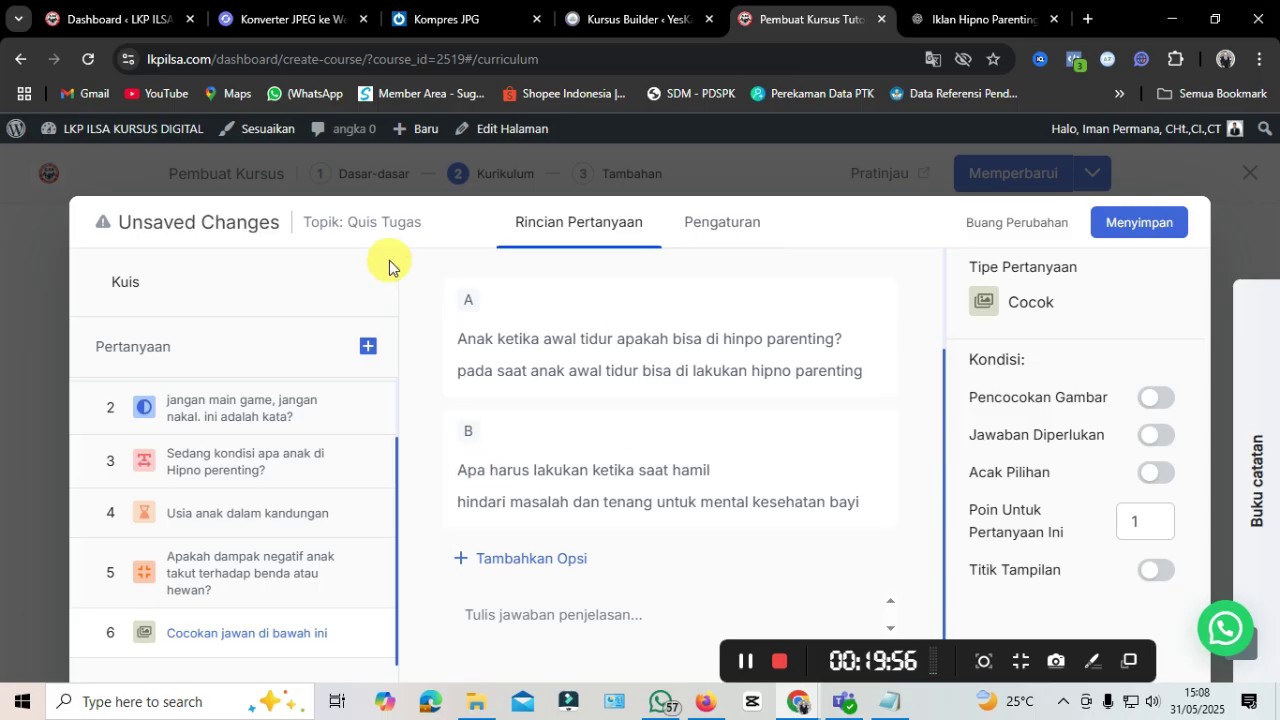
# Step: Set the matching question to require an answer, randomize its choices, award 20 points and display points, leaving image matching off
pyautogui.click(1155, 398)
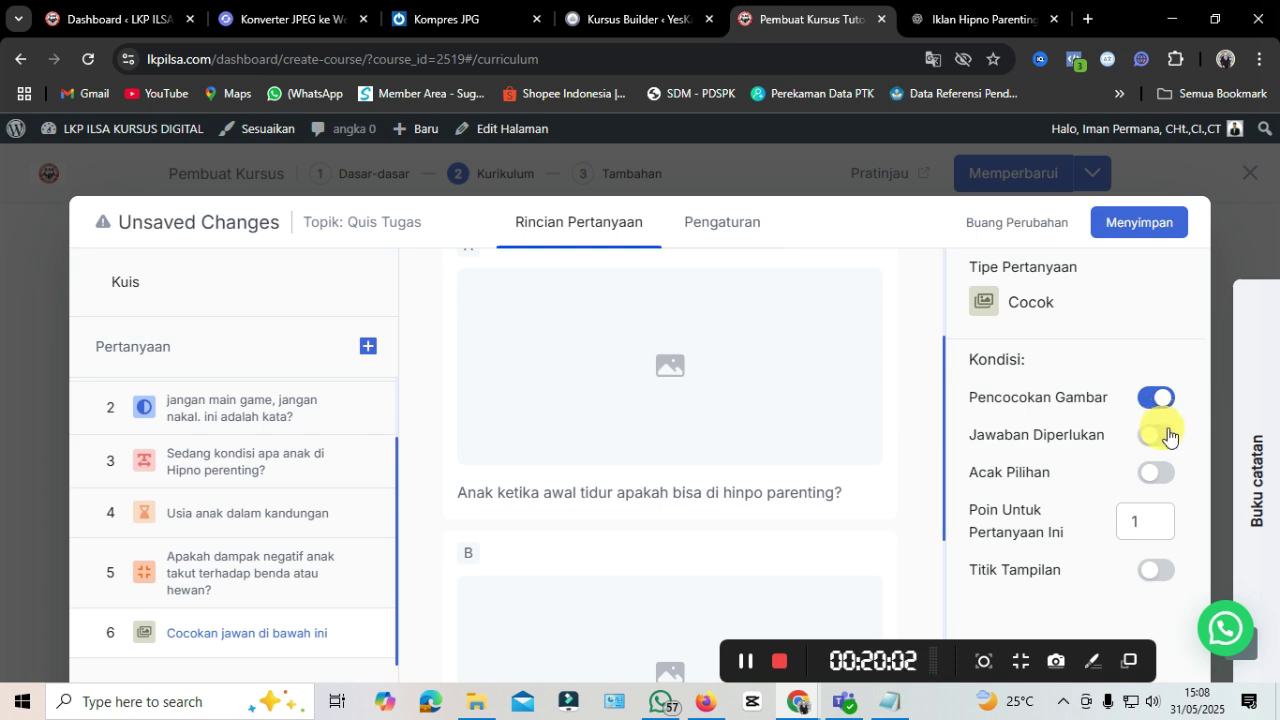
pyautogui.click(1155, 400)
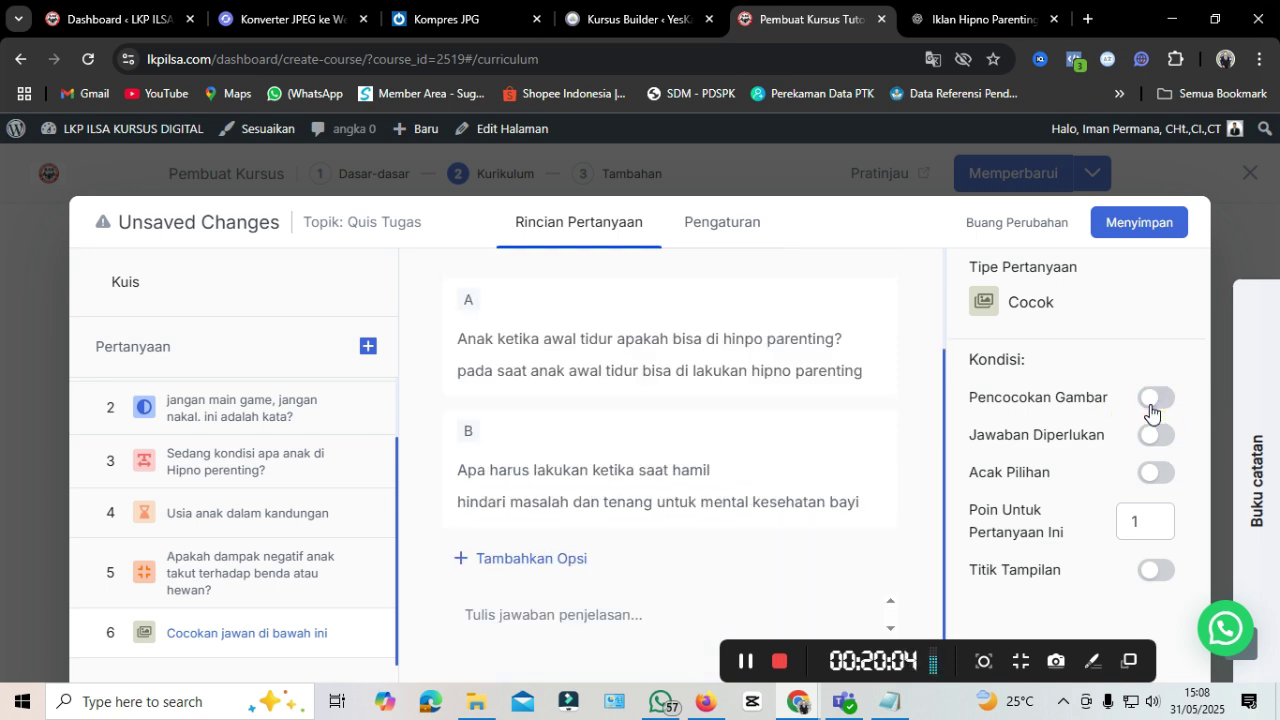
pyautogui.click(1150, 437)
pyautogui.click(1168, 474)
pyautogui.click(1163, 529)
pyautogui.press('BackSpace')
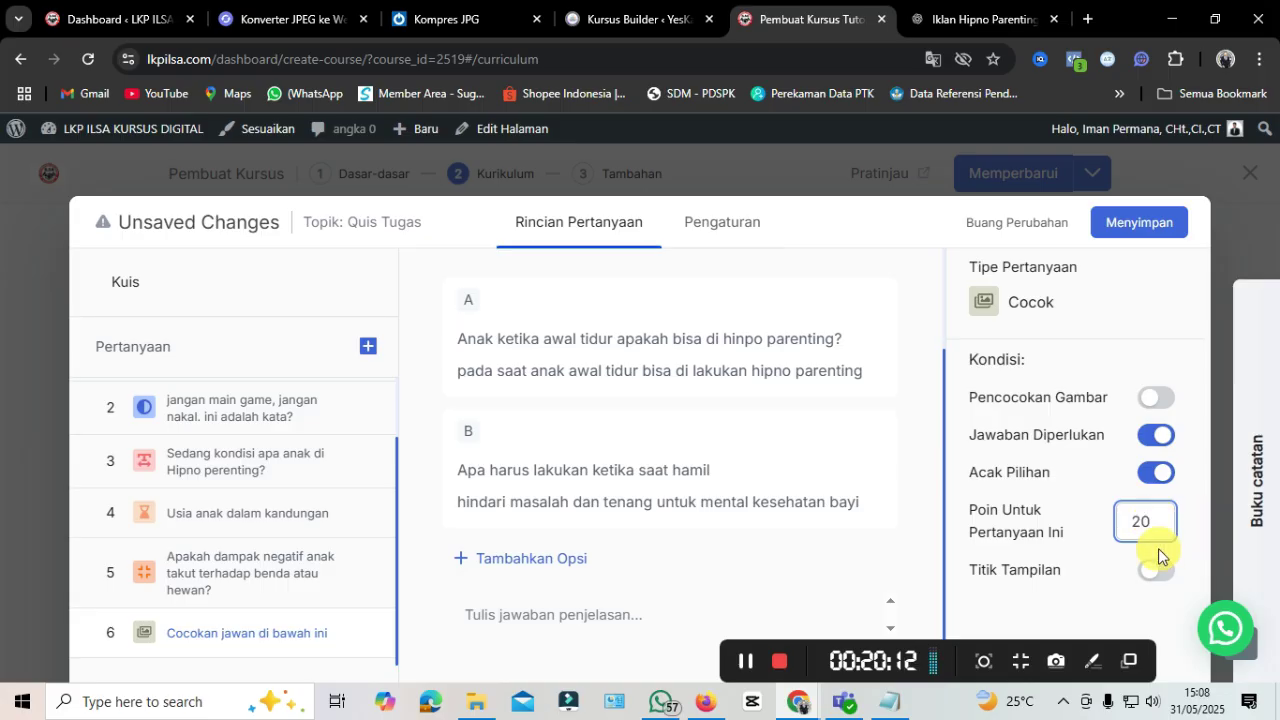
pyautogui.click(1166, 566)
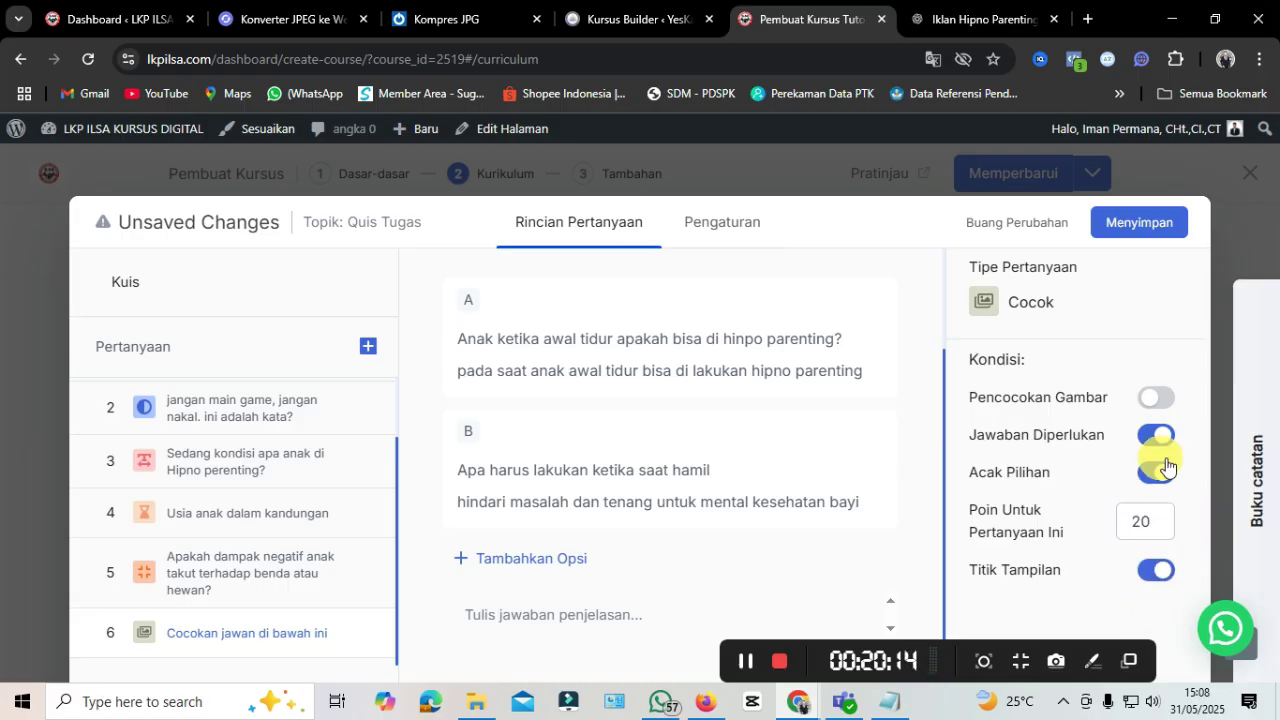
# Step: Turn on image matching (Pencocokan Gambar) for the matching question and check the image areas of pairs A and B
pyautogui.click(1157, 397)
pyautogui.scroll(2, 735, 480)
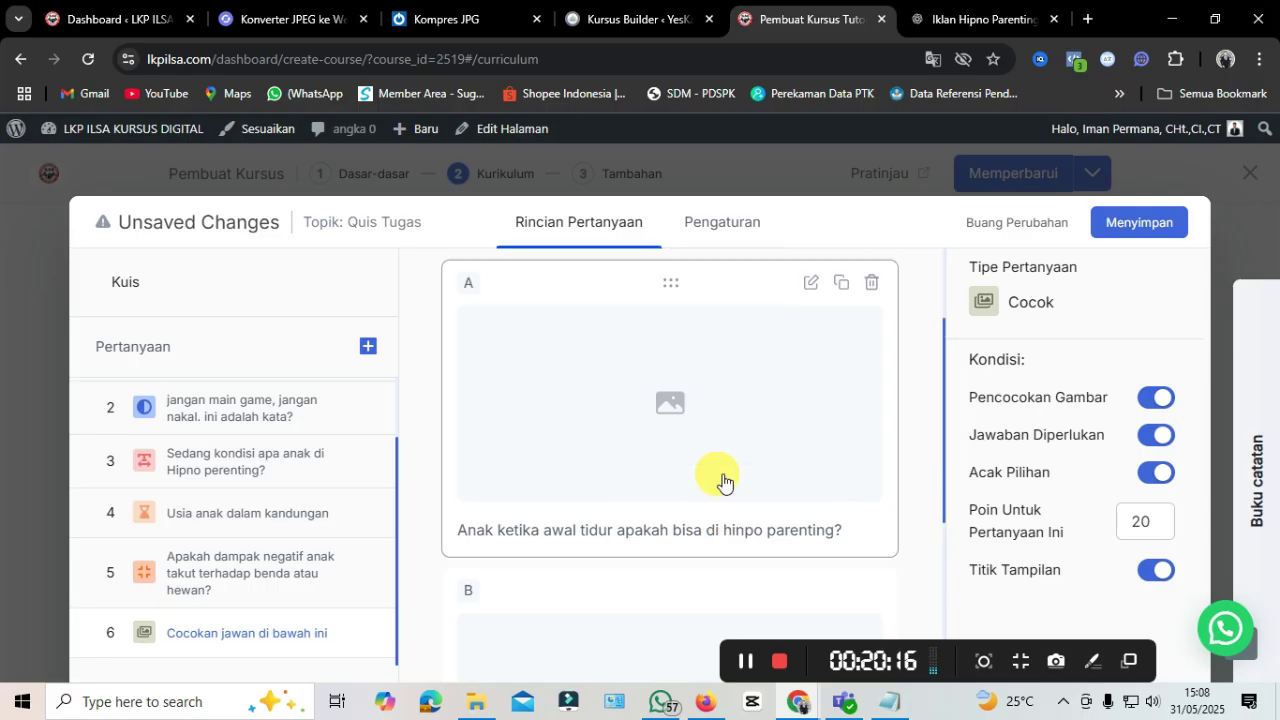
pyautogui.scroll(-5, 725, 480)
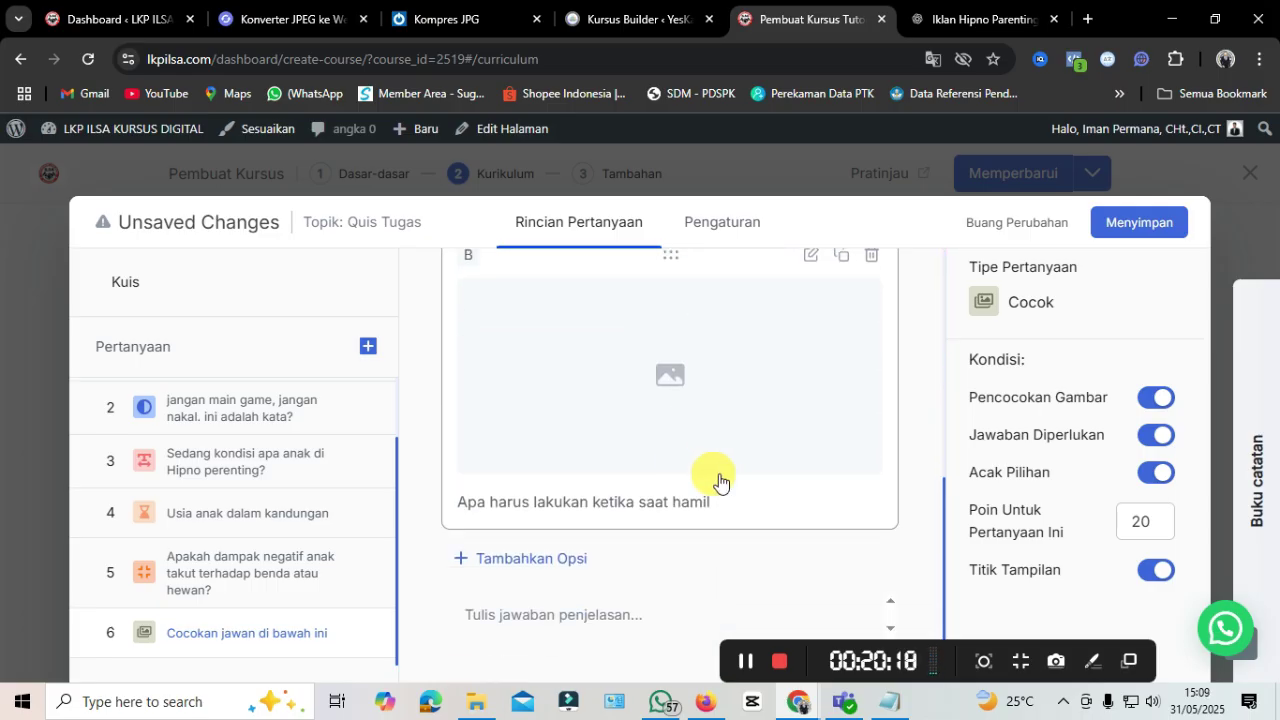
pyautogui.scroll(2, 719, 482)
pyautogui.scroll(-2, 719, 482)
pyautogui.scroll(2, 719, 482)
pyautogui.scroll(-2, 719, 482)
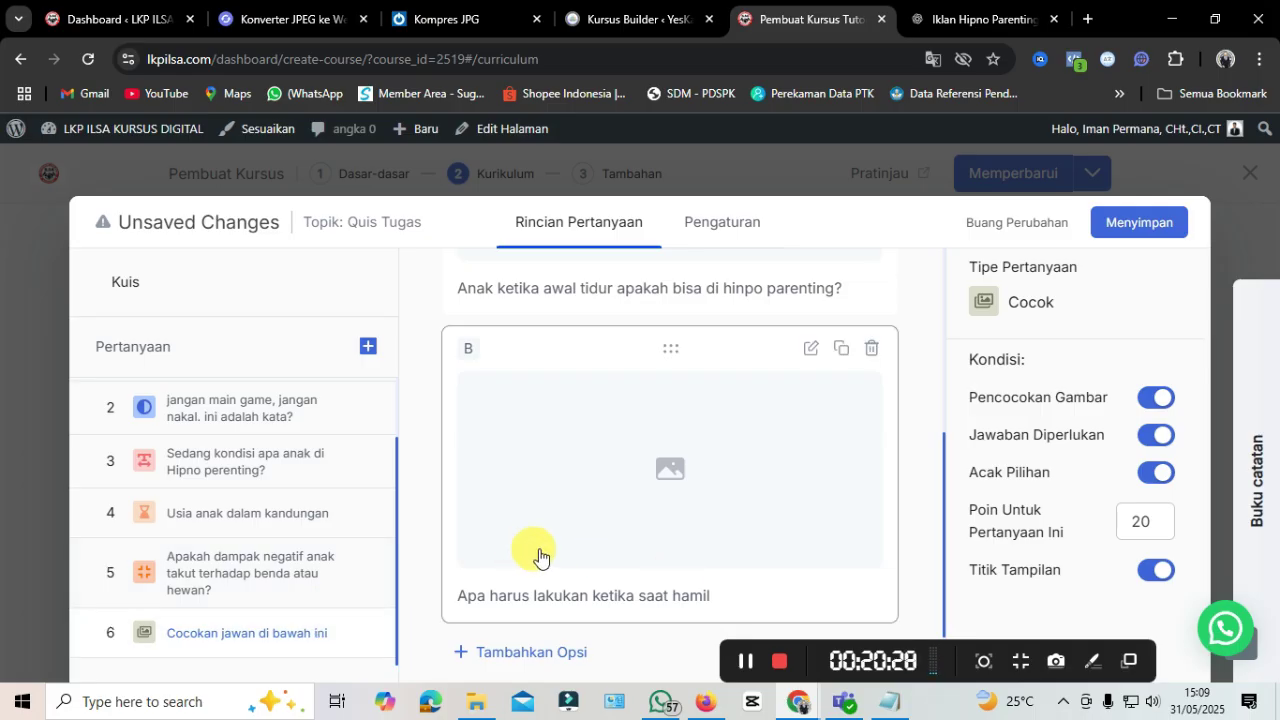
# Step: Examine the image areas and texts of pairs A and B in the matching question with image matching enabled
pyautogui.scroll(4, 703, 580)
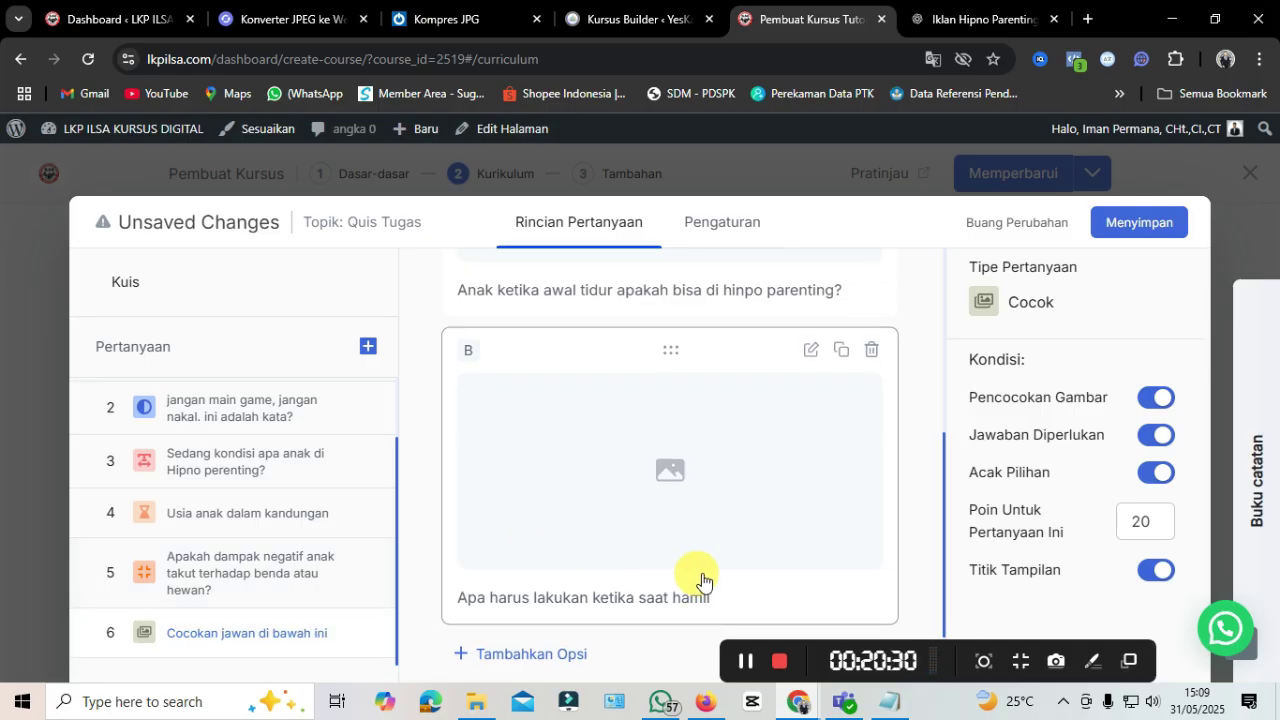
pyautogui.scroll(-2, 655, 512)
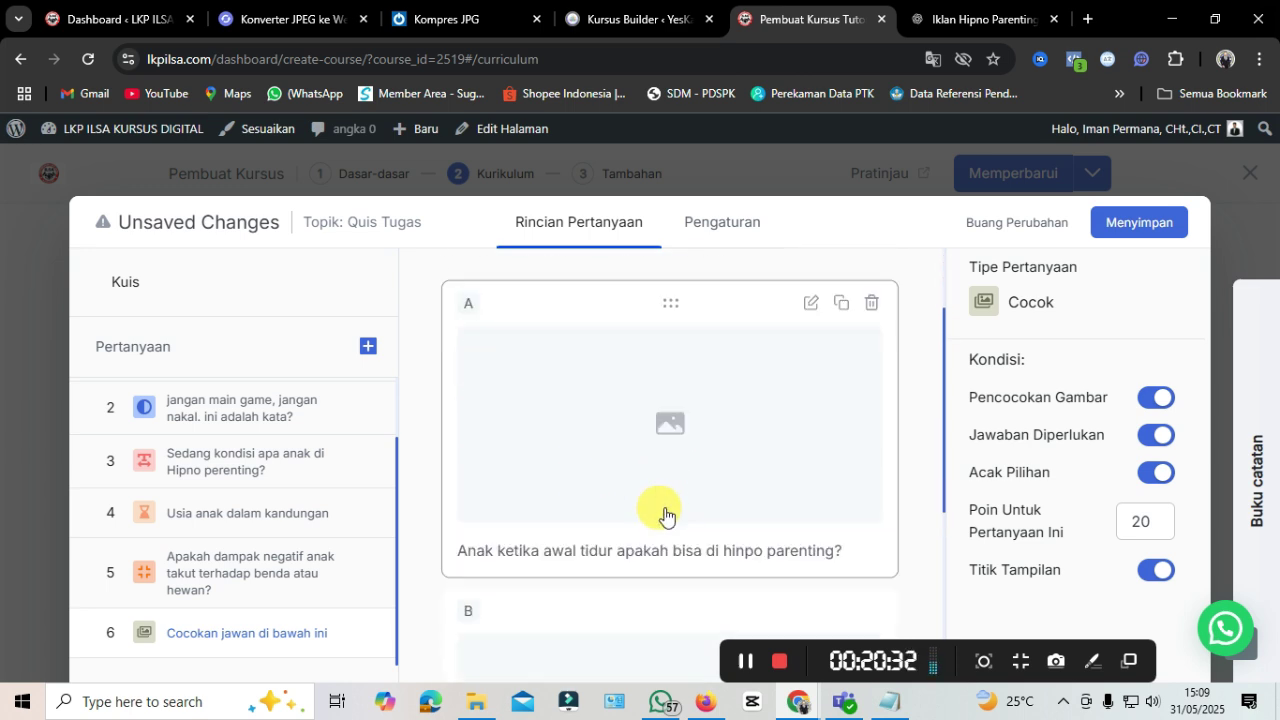
pyautogui.scroll(2, 680, 414)
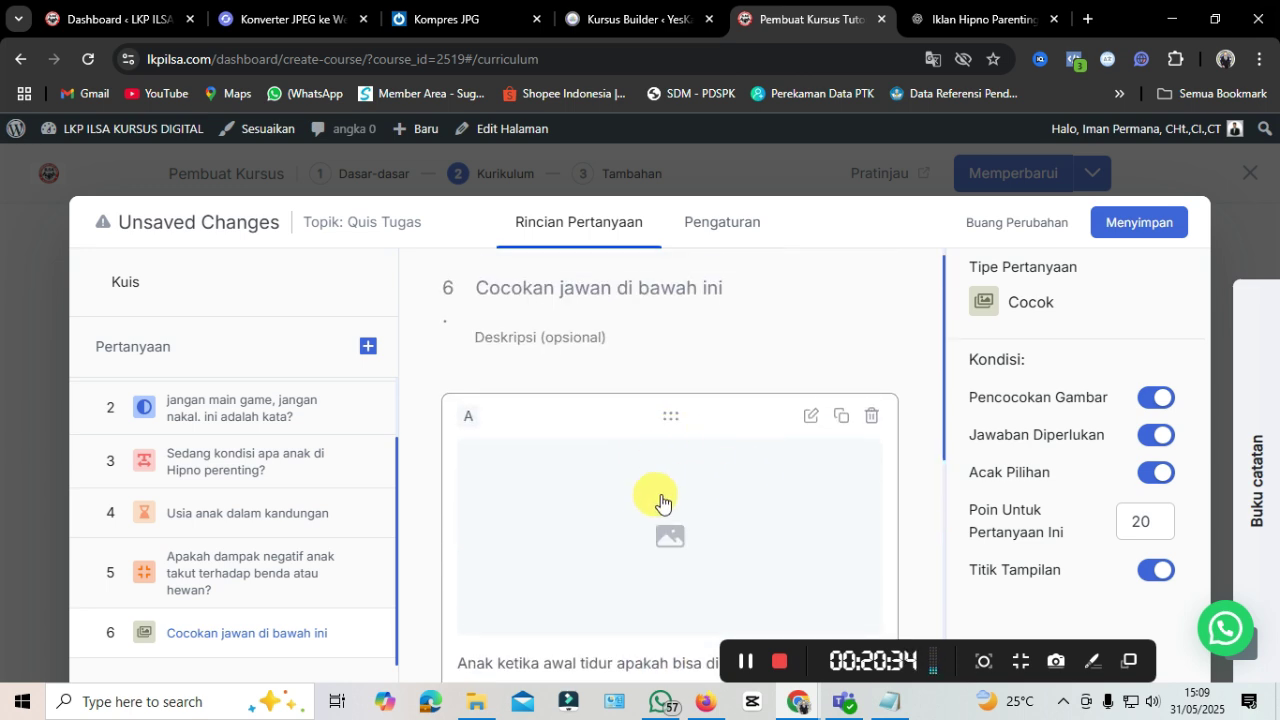
pyautogui.scroll(-2, 662, 500)
pyautogui.scroll(2, 660, 498)
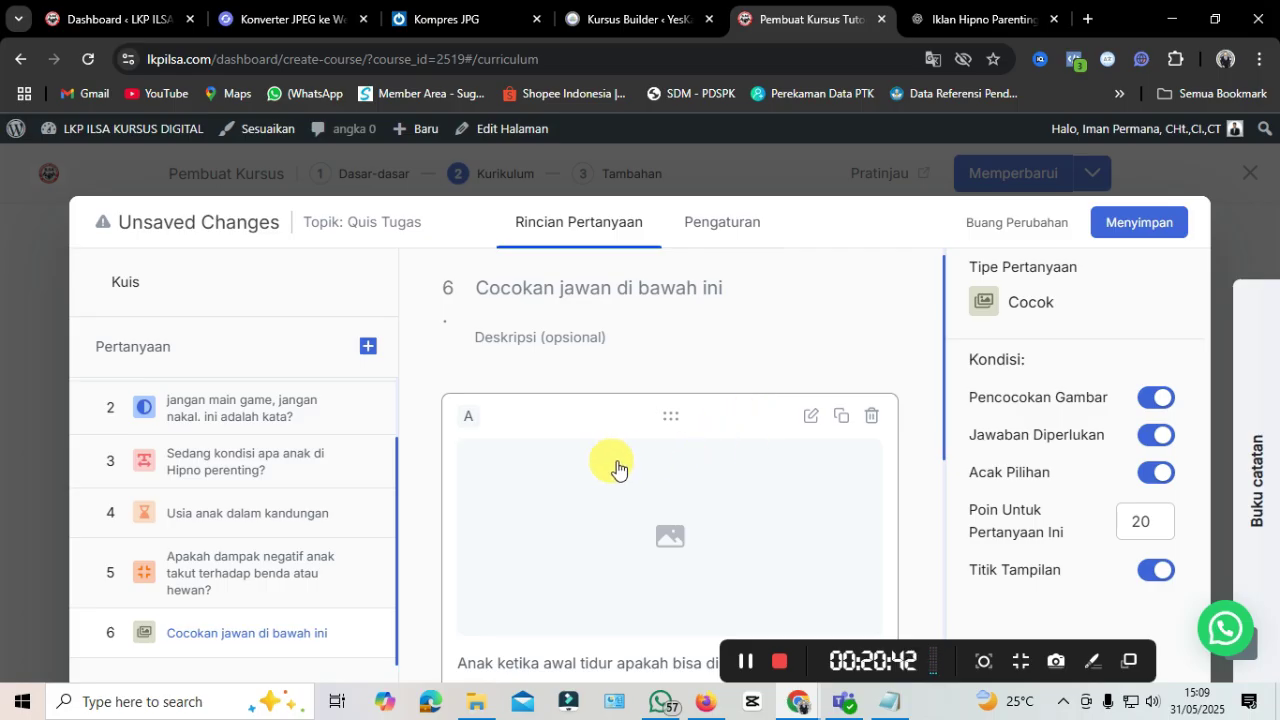
pyautogui.scroll(-1, 640, 470)
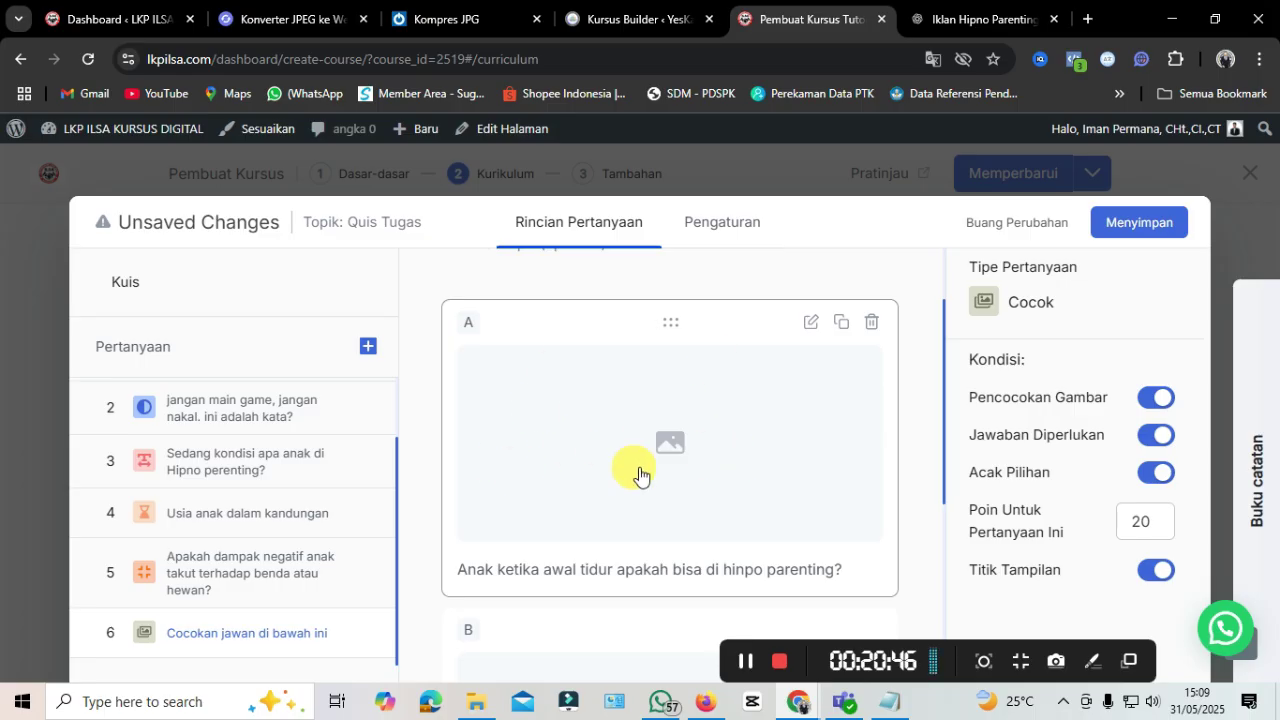
pyautogui.scroll(-3, 640, 473)
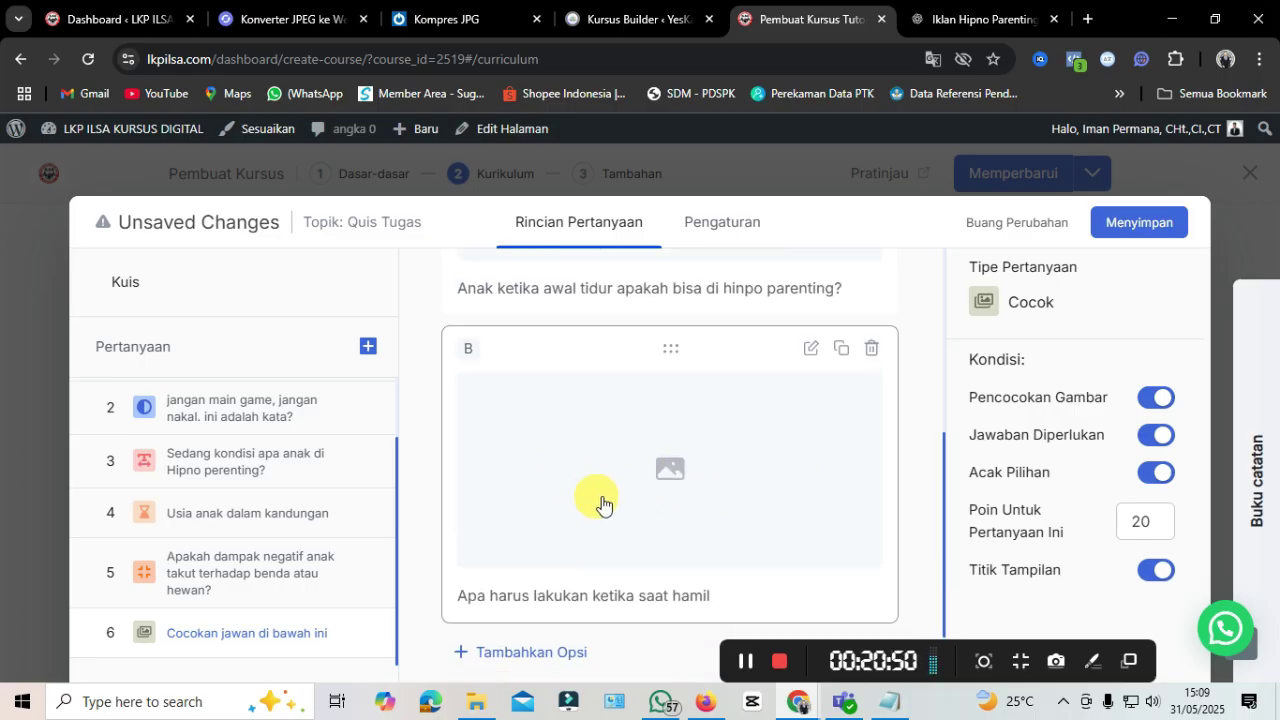
# Step: Try to save the quiz with image matching enabled and no images on the pairs, and check the matching question
pyautogui.click(1137, 221)
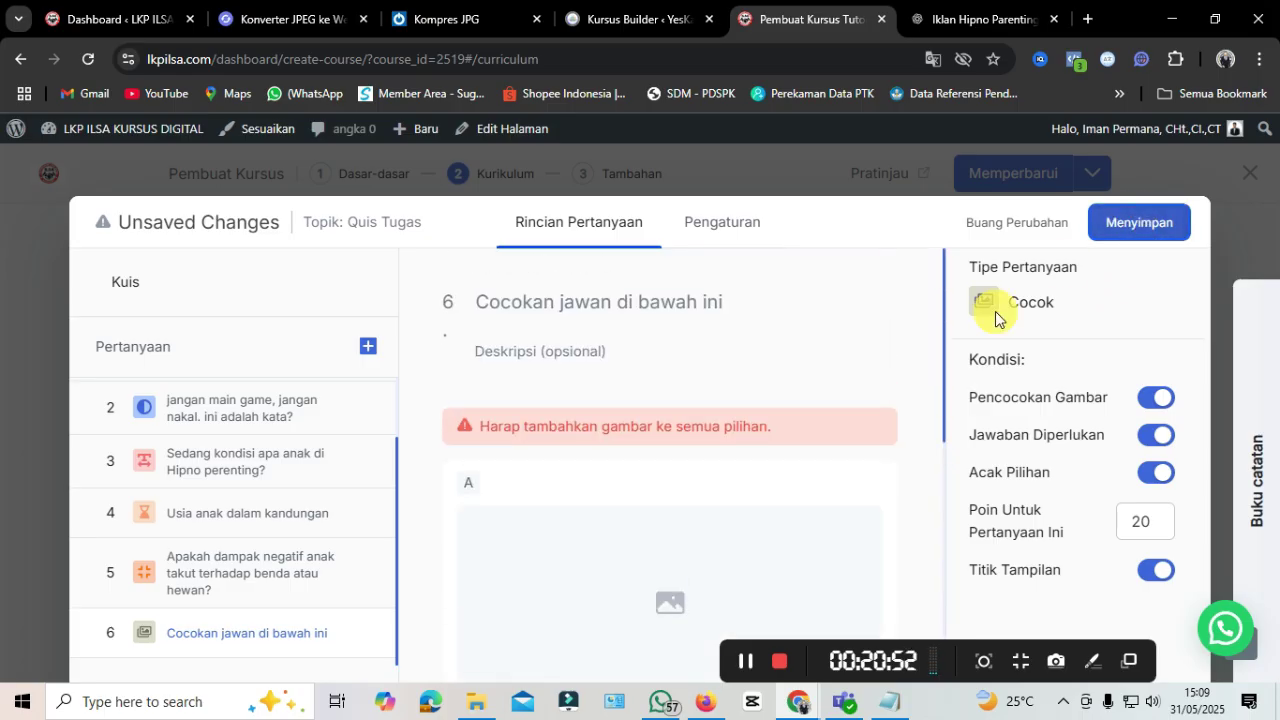
pyautogui.scroll(-2, 631, 437)
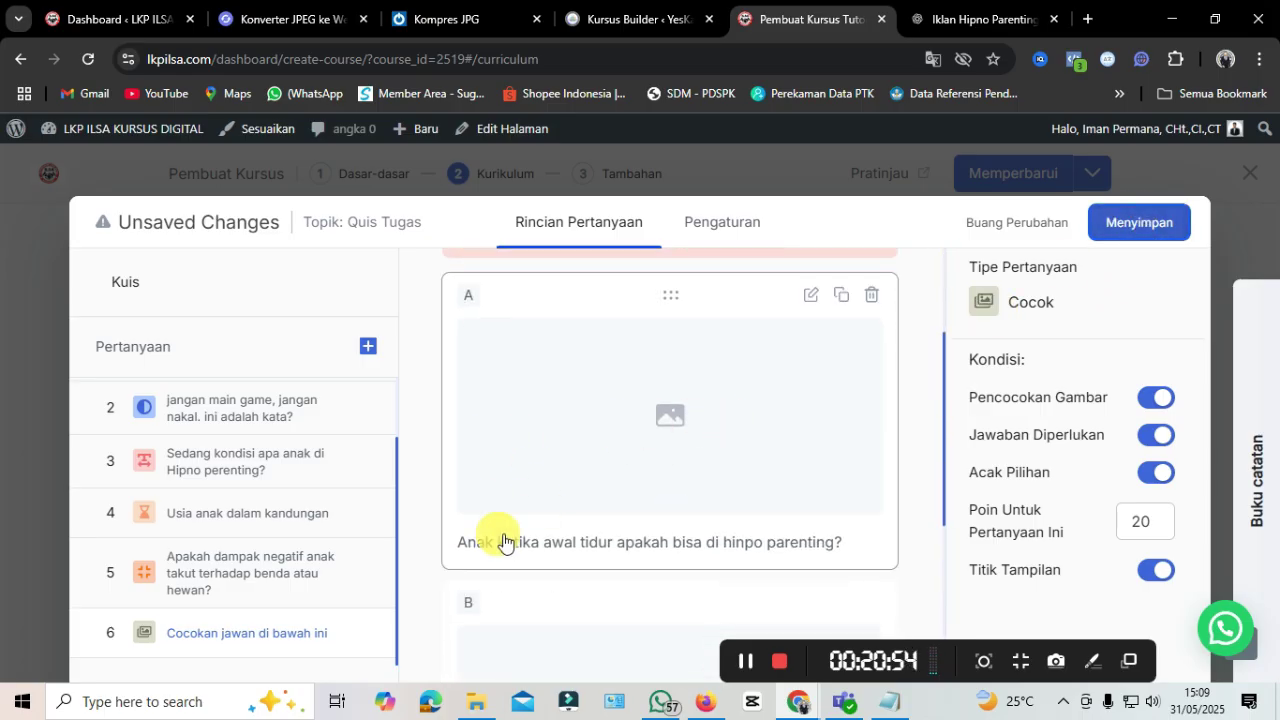
pyautogui.scroll(1, 706, 446)
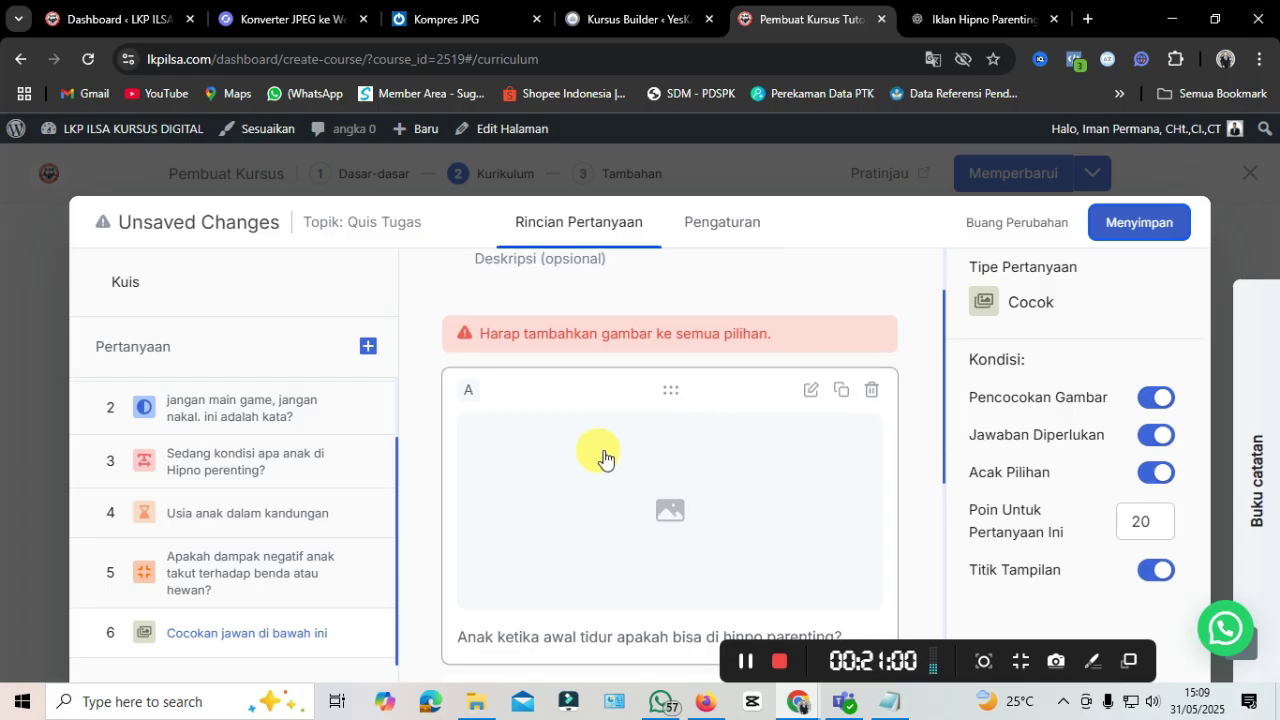
pyautogui.scroll(1, 580, 475)
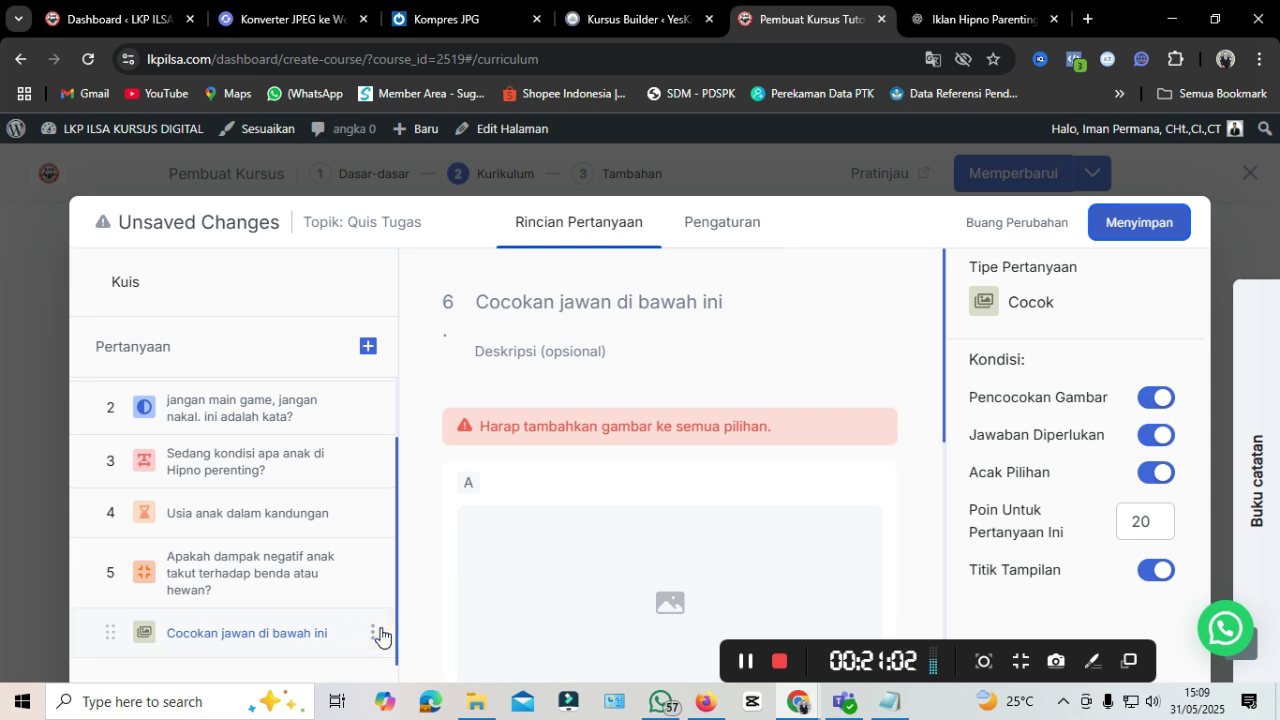
# Step: Delete the matching question "Cocokan jawan di bawah ini" from the quiz
pyautogui.click(378, 632)
pyautogui.click(380, 588)
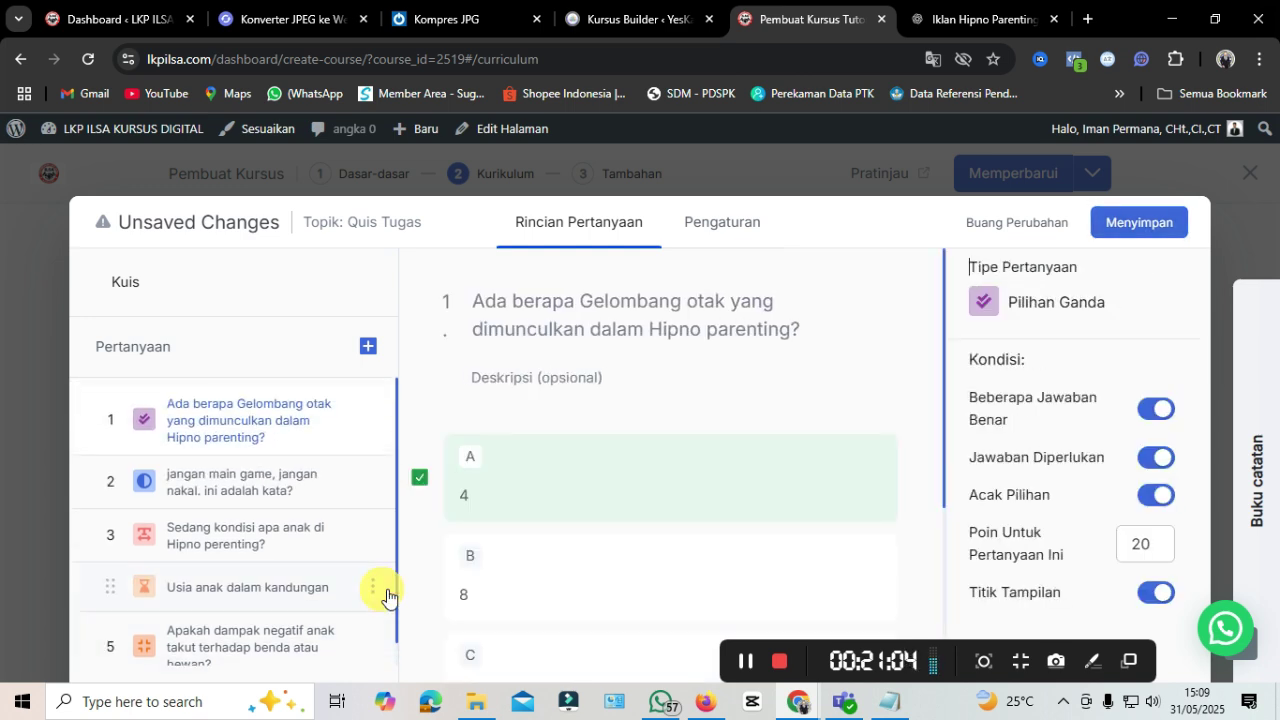
pyautogui.scroll(-1, 359, 546)
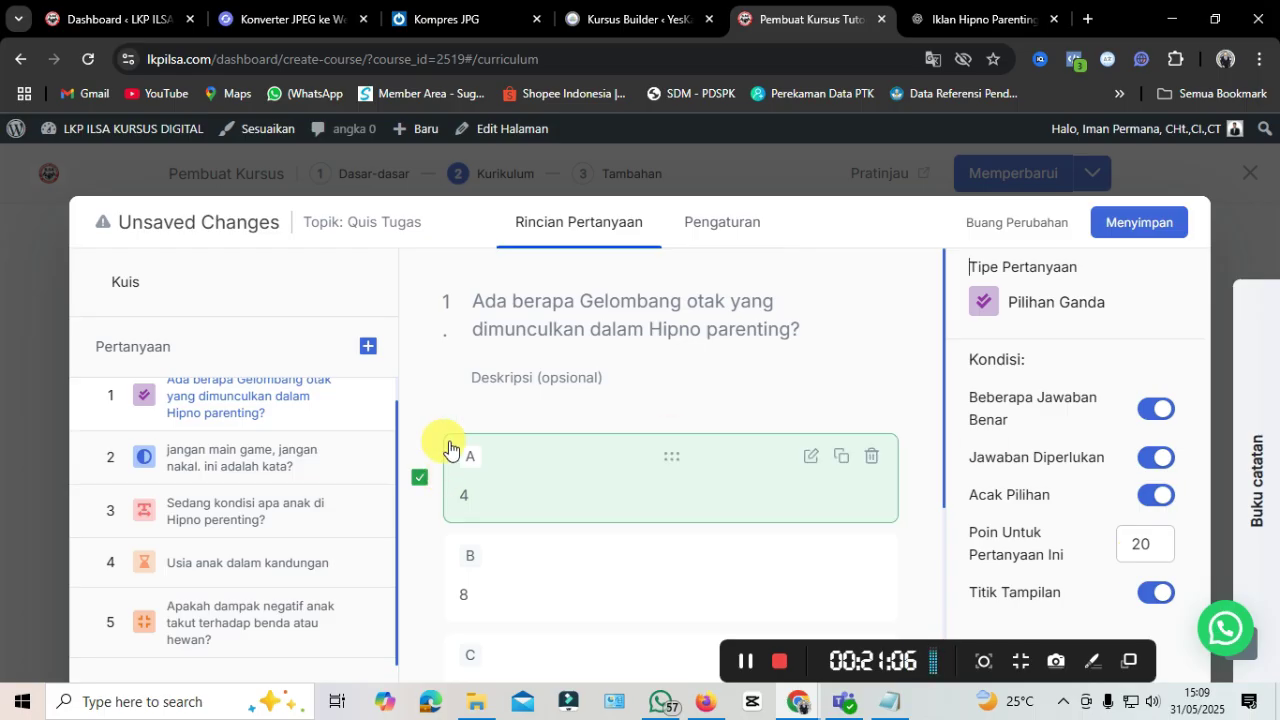
# Step: Add an image-answer (Jawaban Gambar) question to the quiz and open a new answer option in it
pyautogui.click(368, 346)
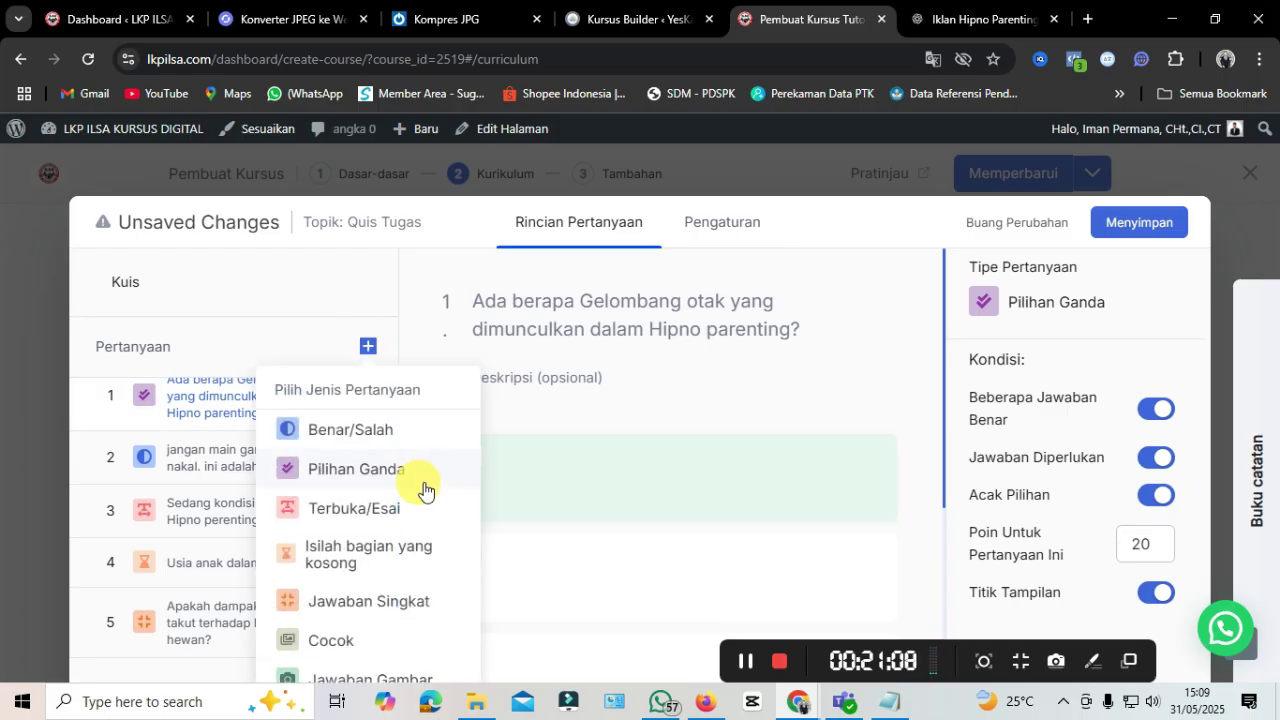
pyautogui.click(361, 679)
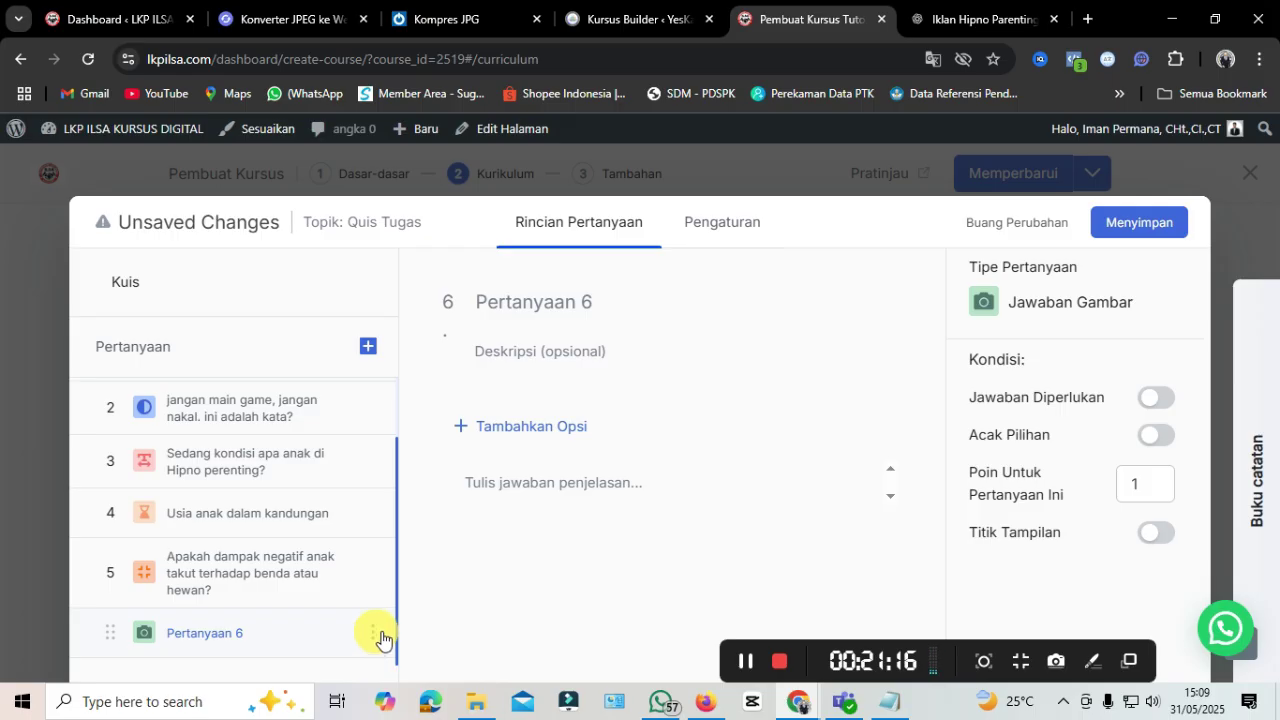
pyautogui.click(540, 318)
pyautogui.click(461, 425)
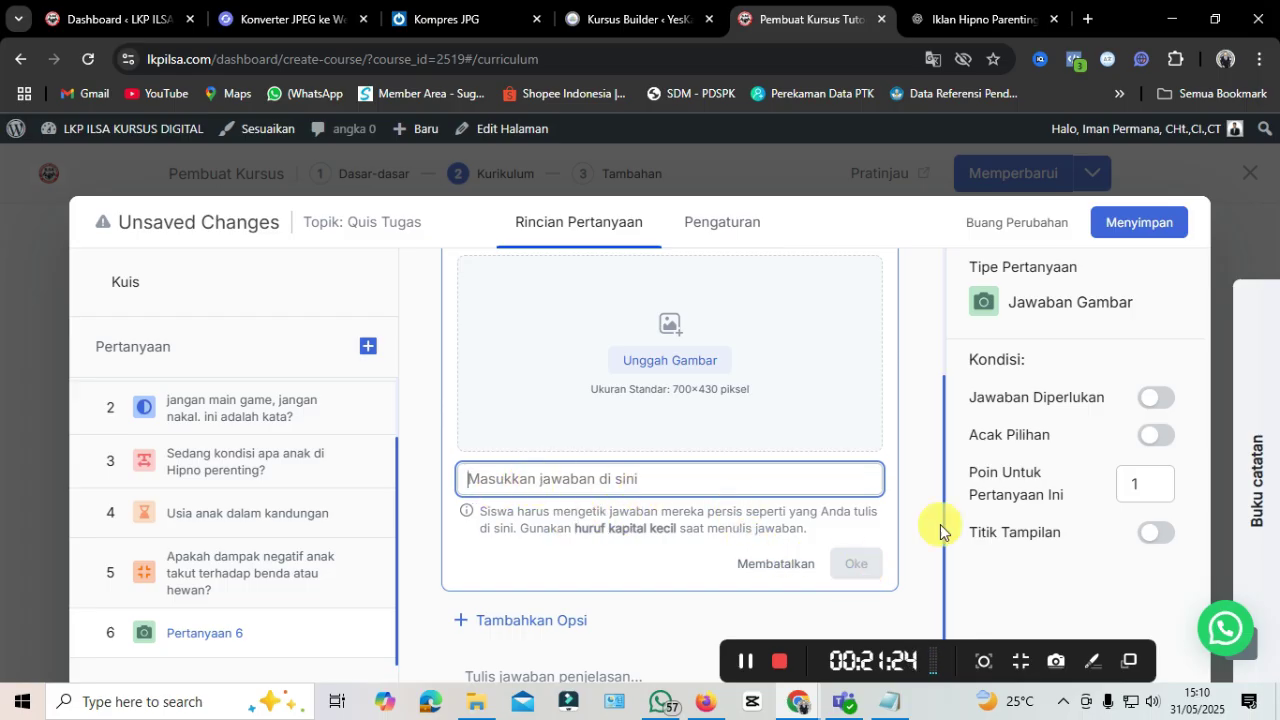
# Step: Delete the unfinished image-answer question "Pertanyaan 6" and save the quiz
pyautogui.click(372, 630)
pyautogui.click(389, 585)
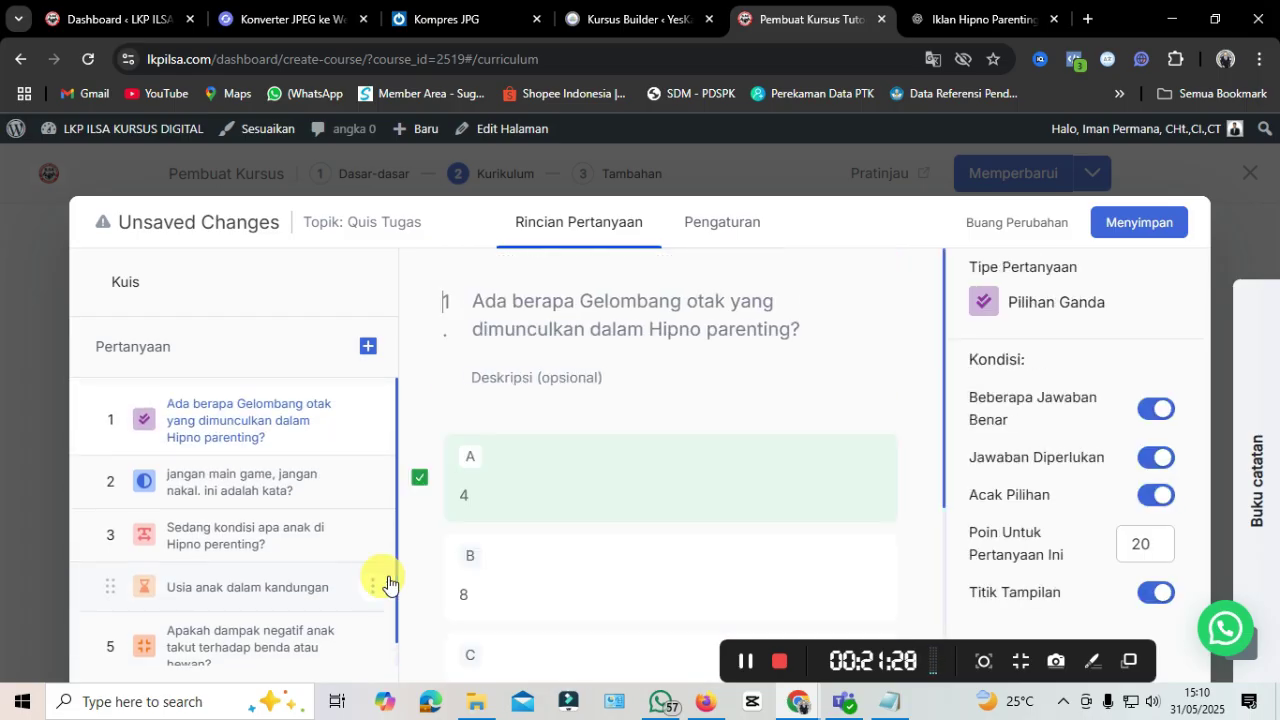
pyautogui.scroll(-3, 670, 530)
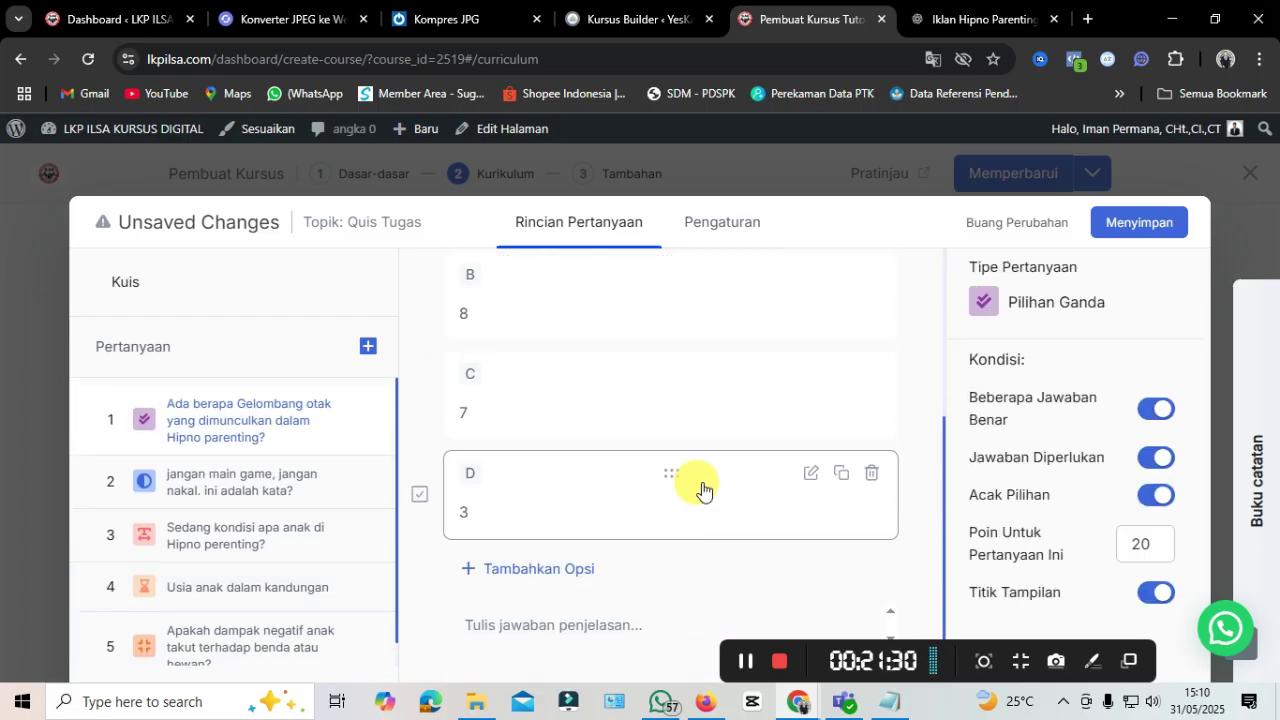
pyautogui.click(1136, 238)
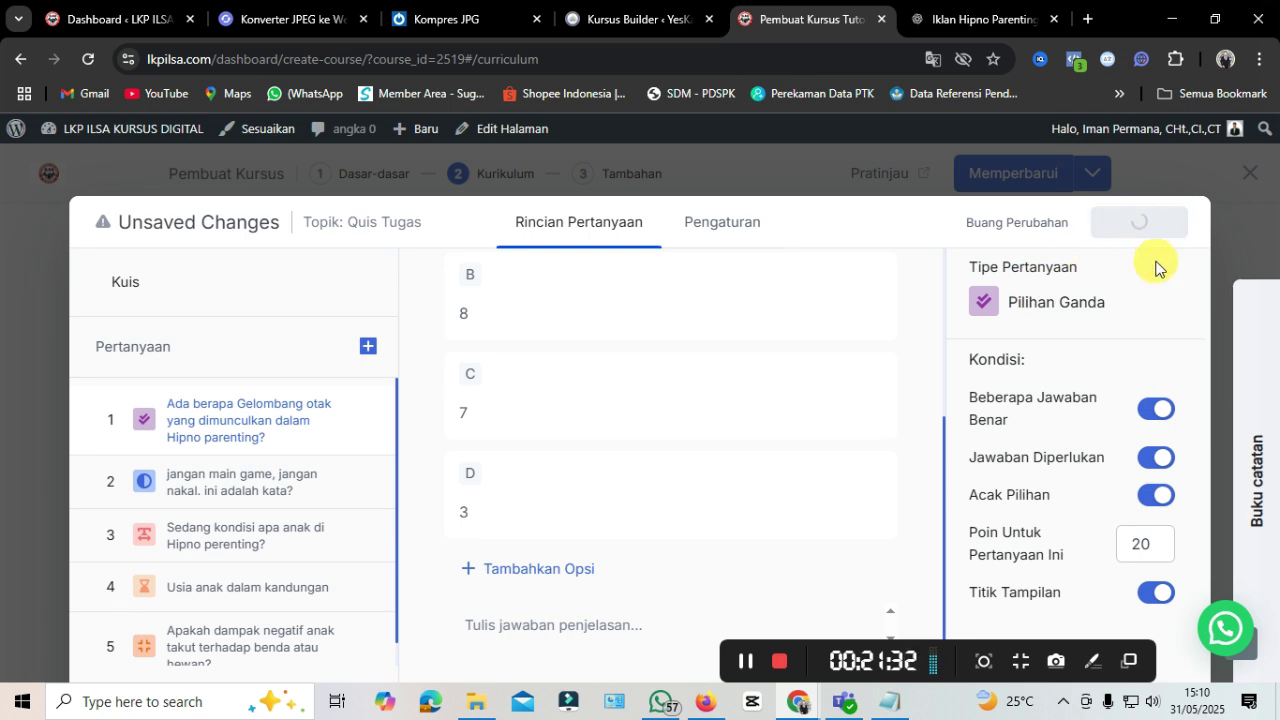